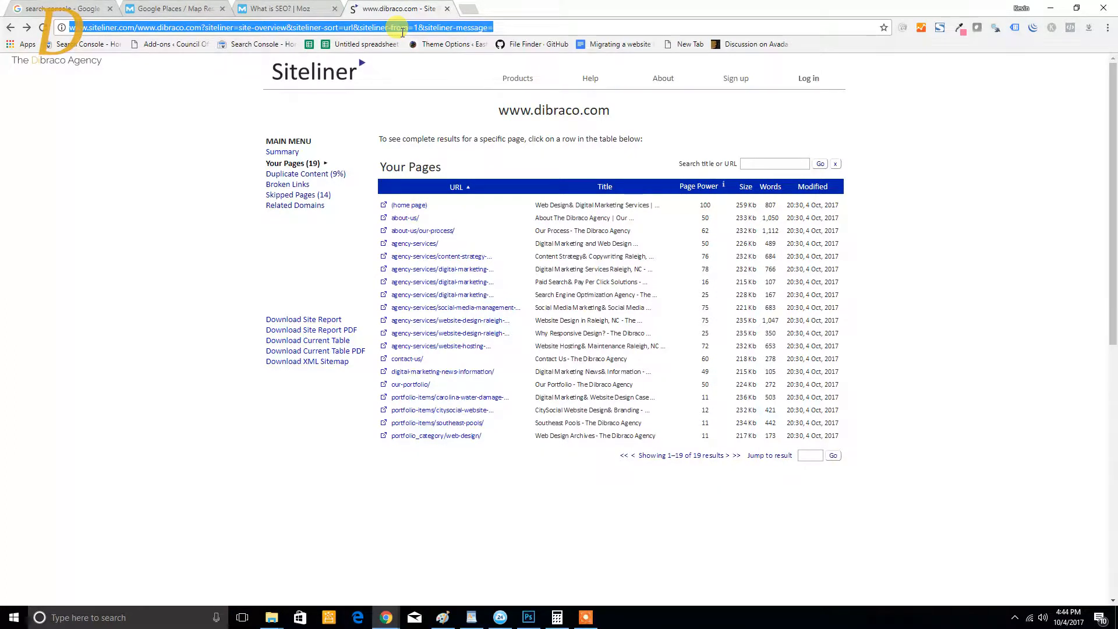
# - Search Google for "website design in raleigh nc" and look through the first page of results
pyautogui.write('website de')
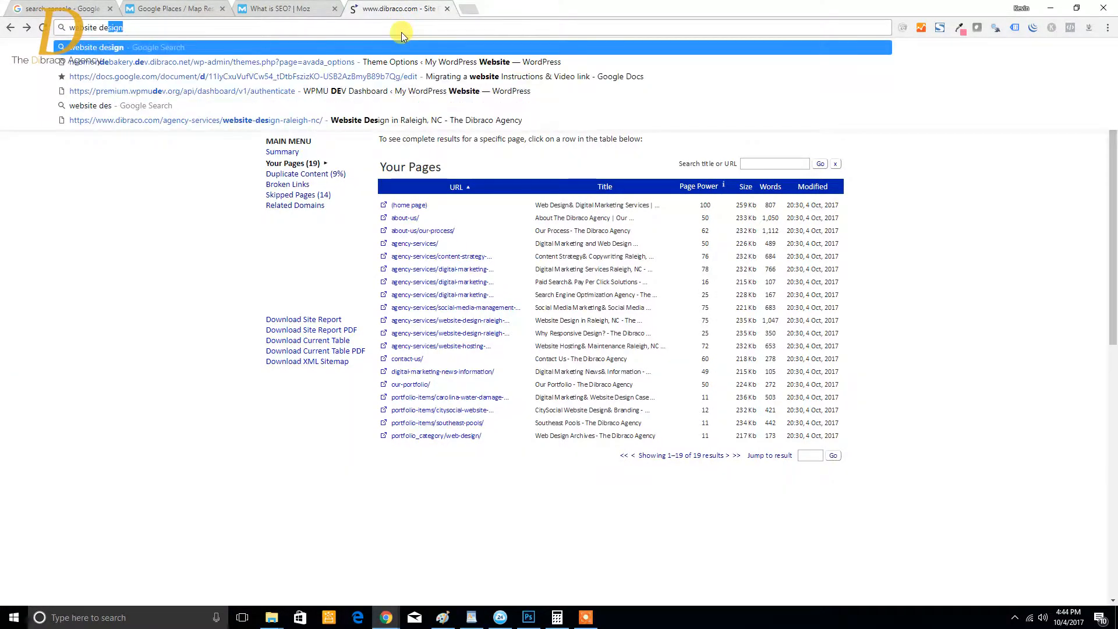
pyautogui.write('sign in raleigh nc')
pyautogui.press('Return')
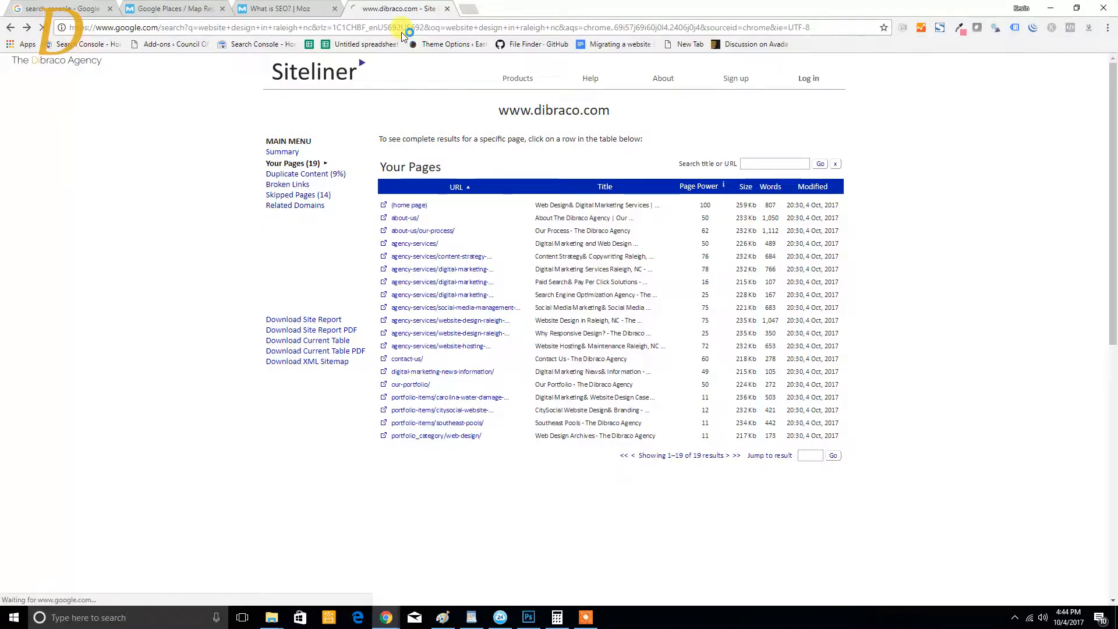
pyautogui.scroll(-7, 313, 255)
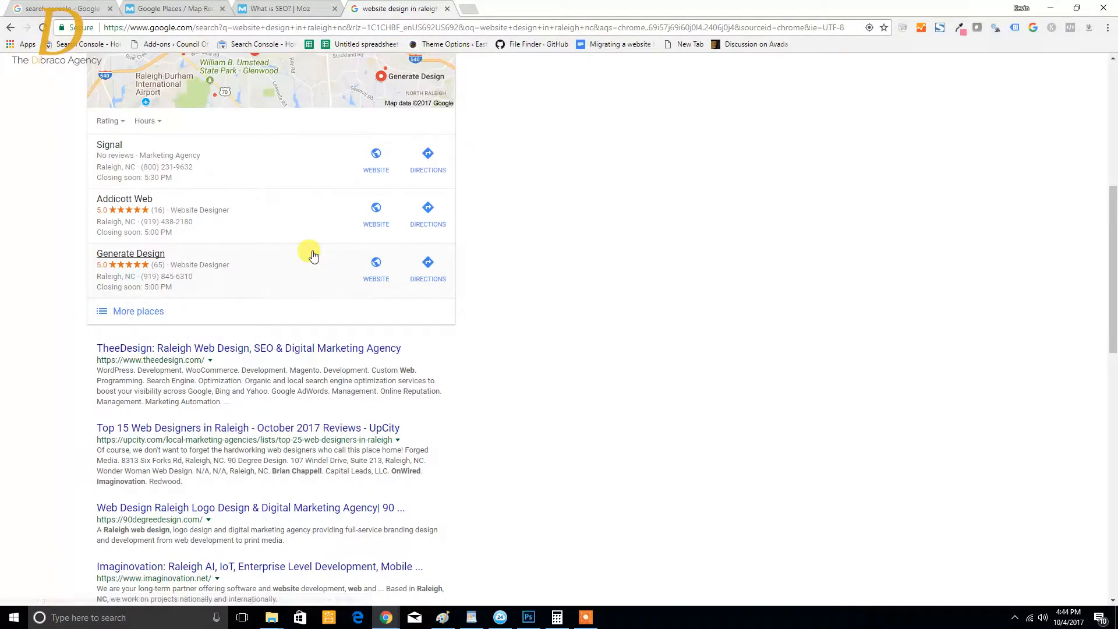
pyautogui.scroll(-6, 313, 255)
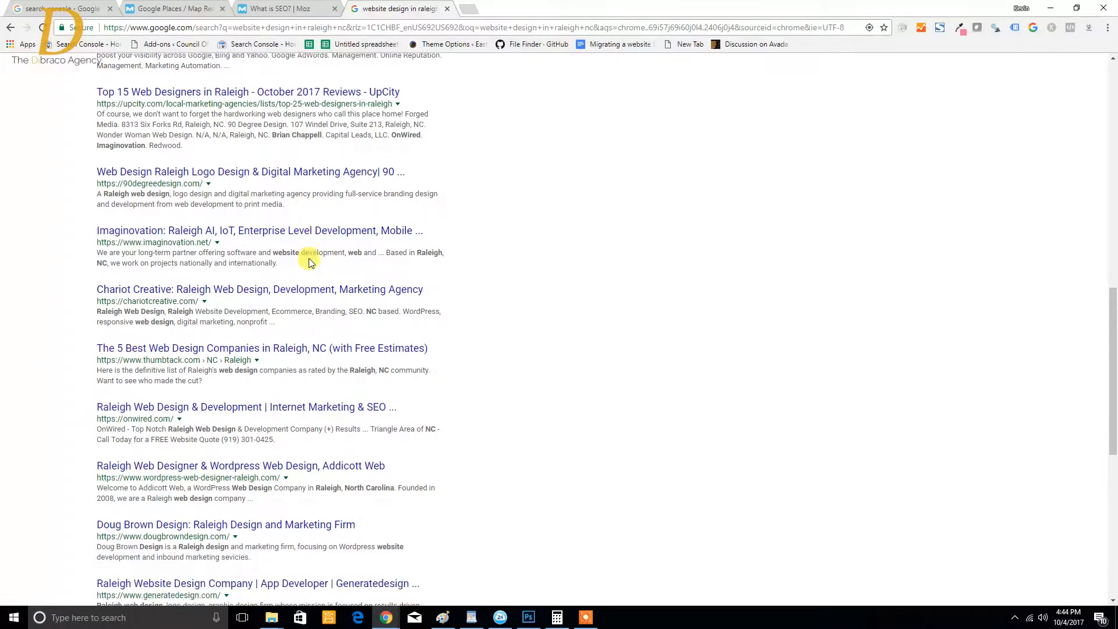
pyautogui.scroll(-3, 308, 262)
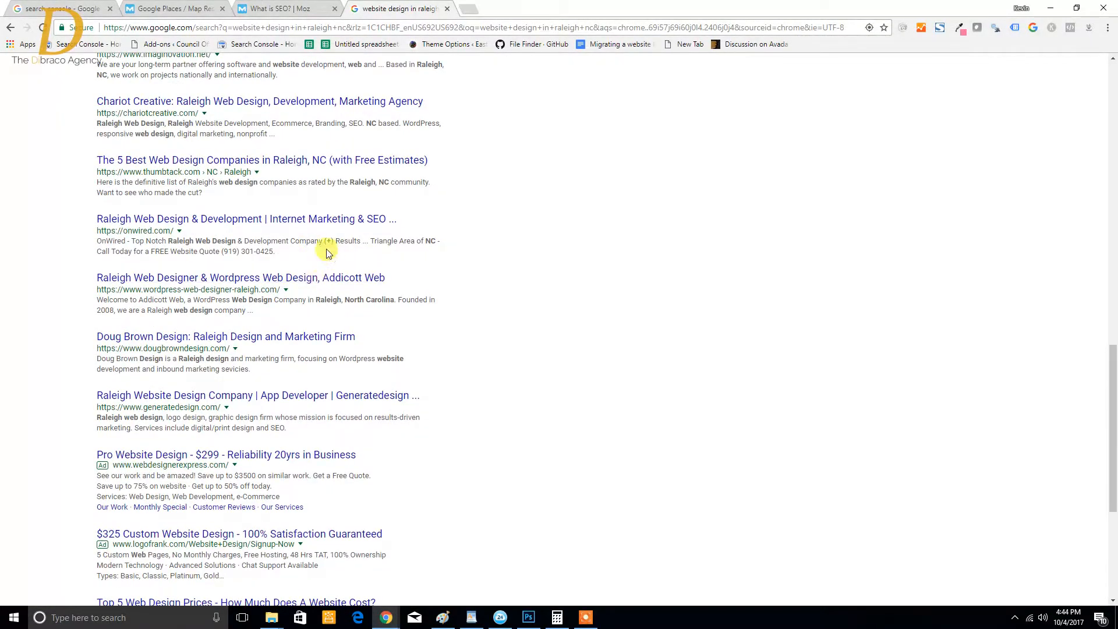
pyautogui.scroll(-5, 301, 271)
# - Open the second page of Google results for the Raleigh website design search and look through the listings
pyautogui.click(215, 535)
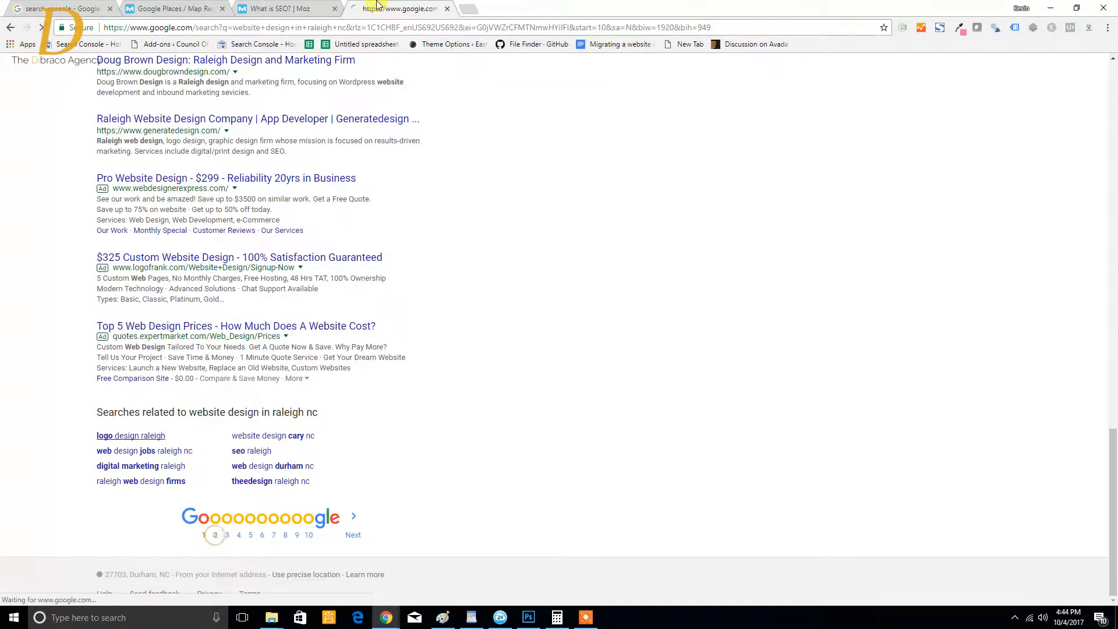
pyautogui.scroll(-5, 437, 93)
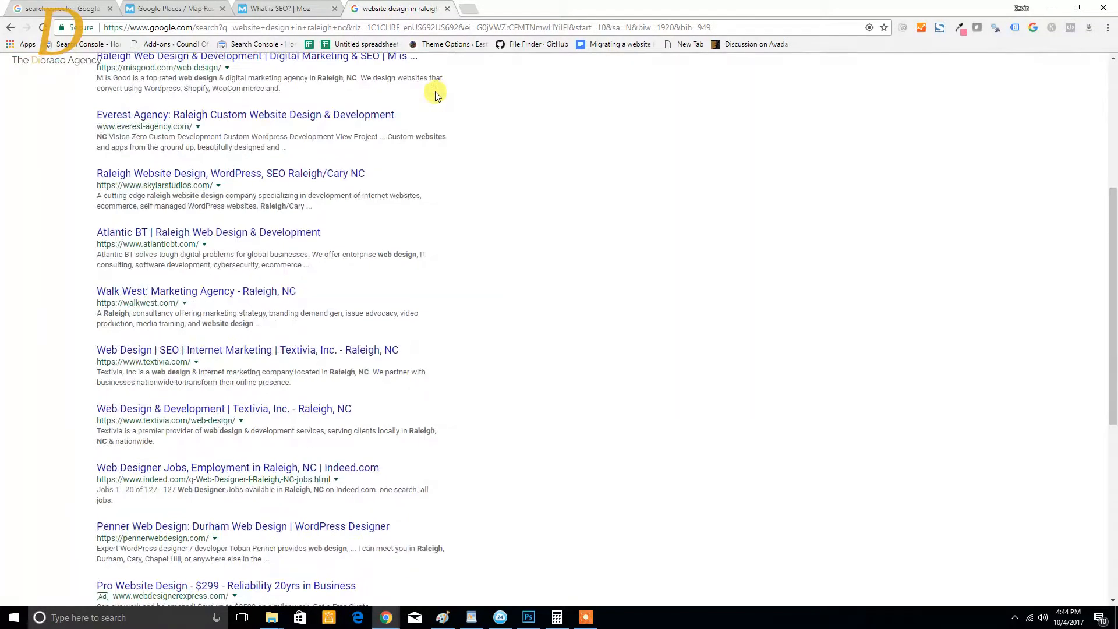
pyautogui.scroll(-5, 436, 94)
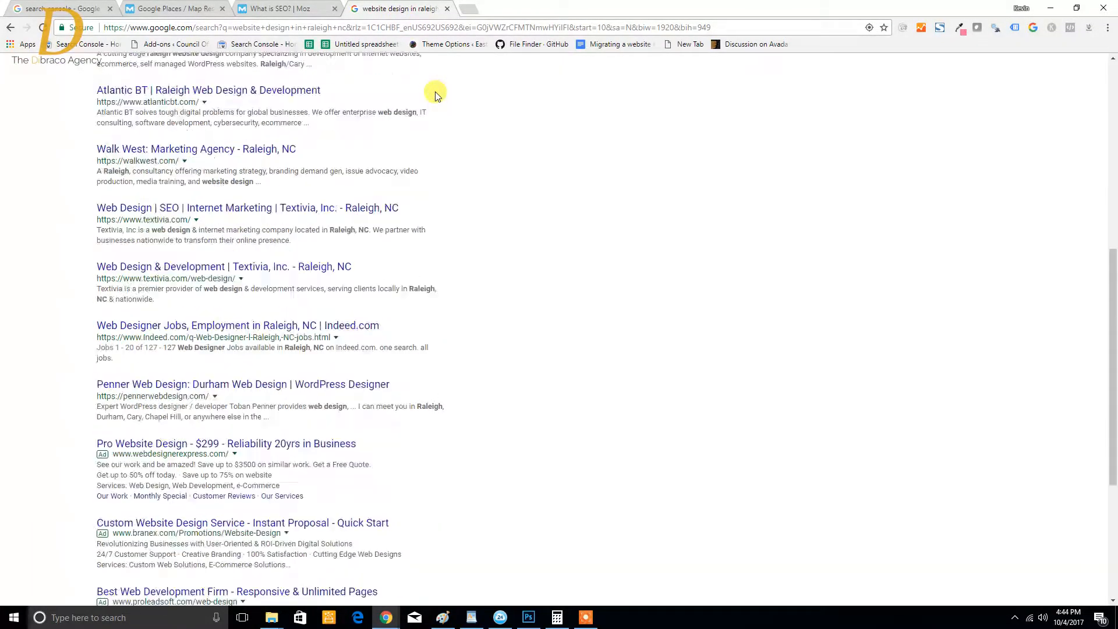
pyautogui.click(291, 27)
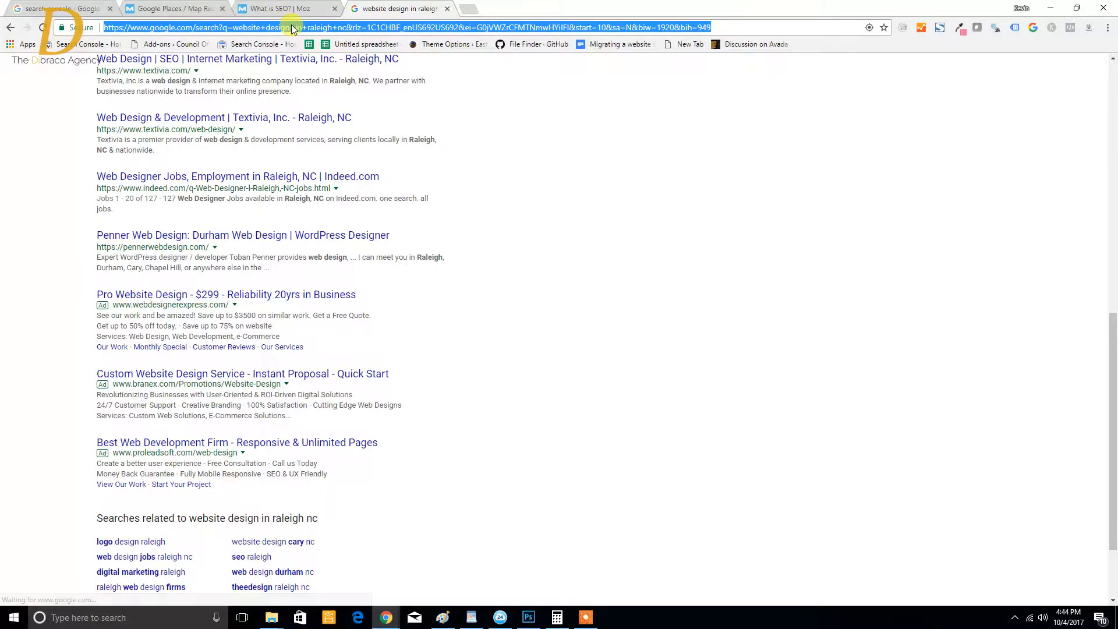
# - Open Google Search Console and change the page's hl language parameter to en
pyautogui.click(96, 6)
pyautogui.click(185, 161)
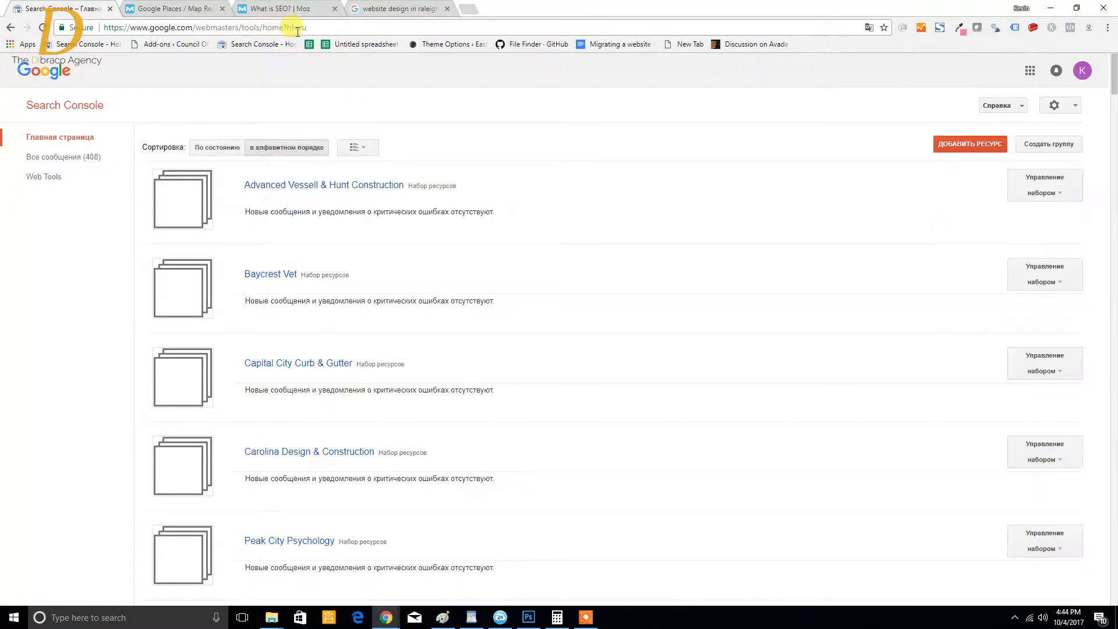
pyautogui.moveTo(298, 29); pyautogui.dragTo(325, 30)
pyautogui.write('e')
pyautogui.press('Return')
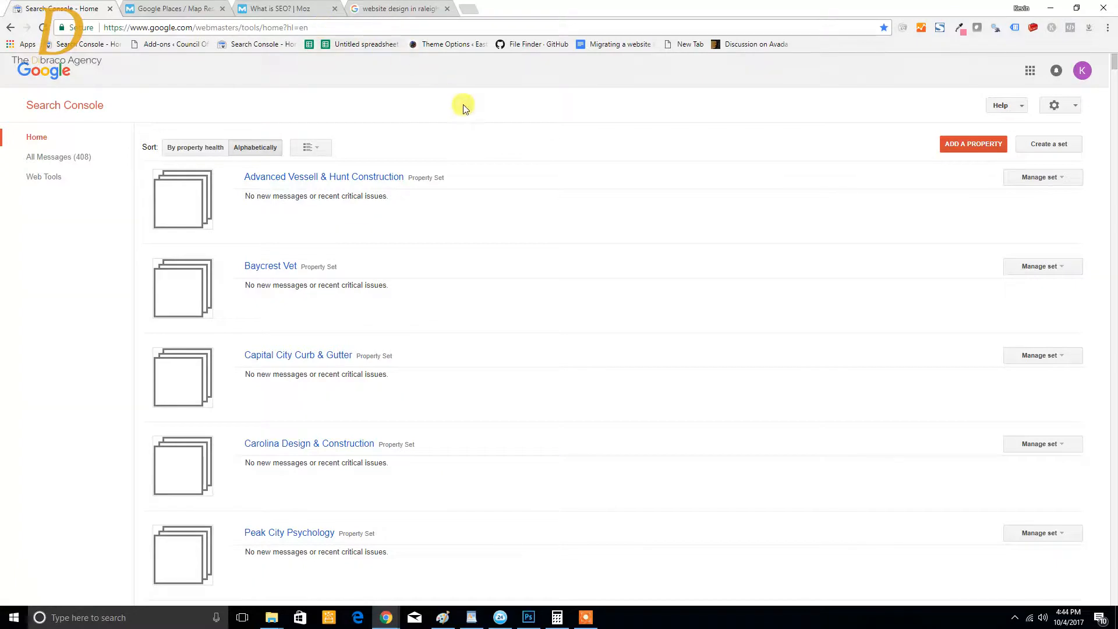
pyautogui.hotkey('ctrl', 'f')
pyautogui.write('dibraco')
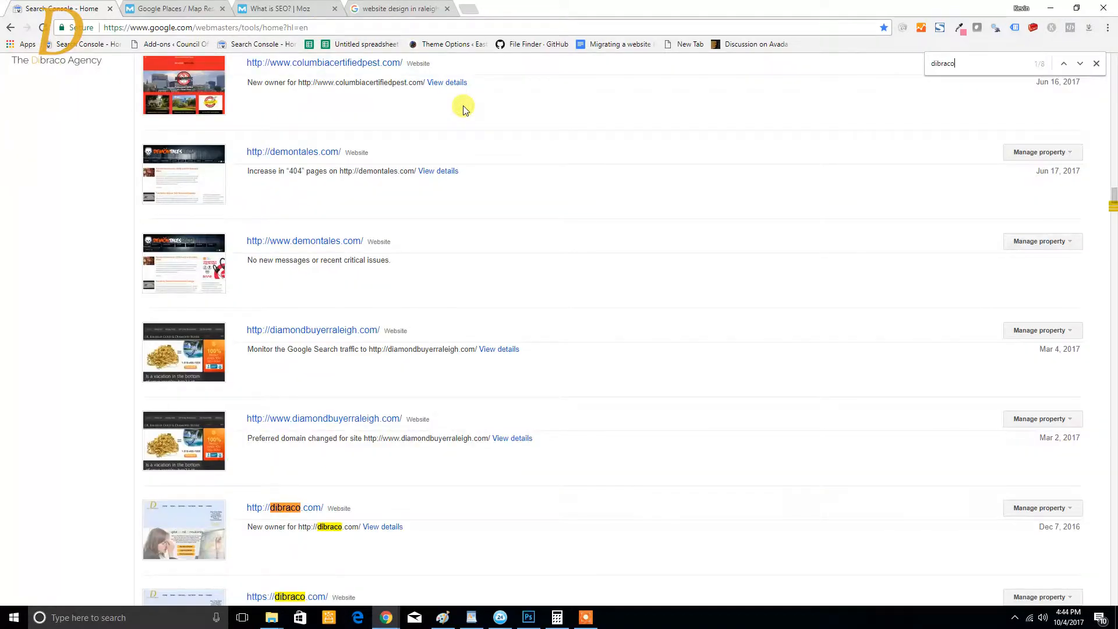
pyautogui.scroll(-6, 437, 181)
pyautogui.click(302, 250)
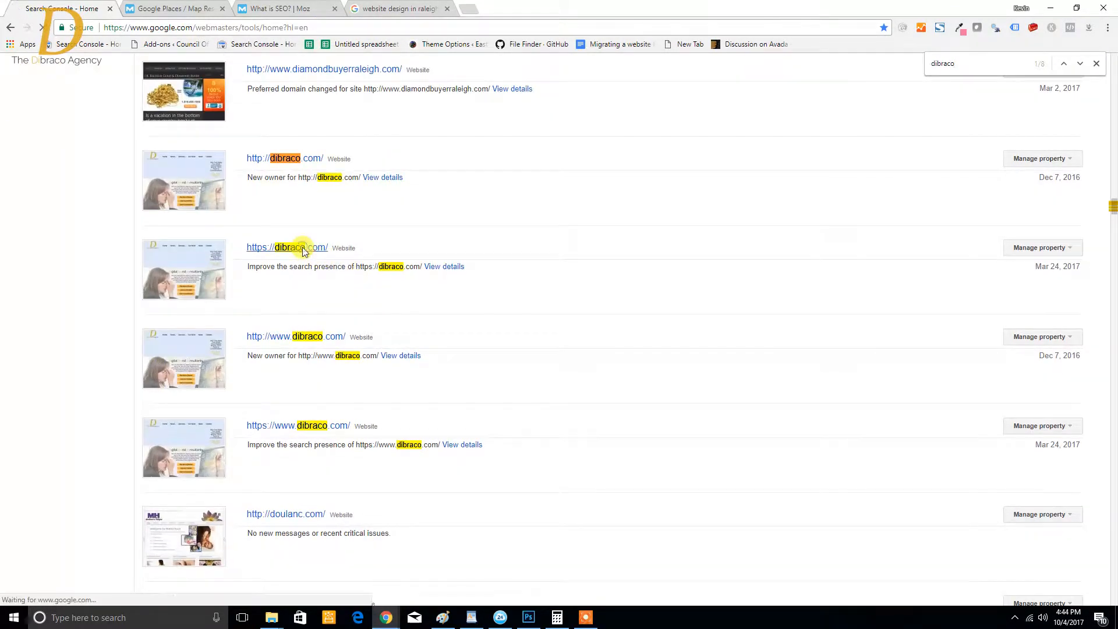
pyautogui.click(12, 28)
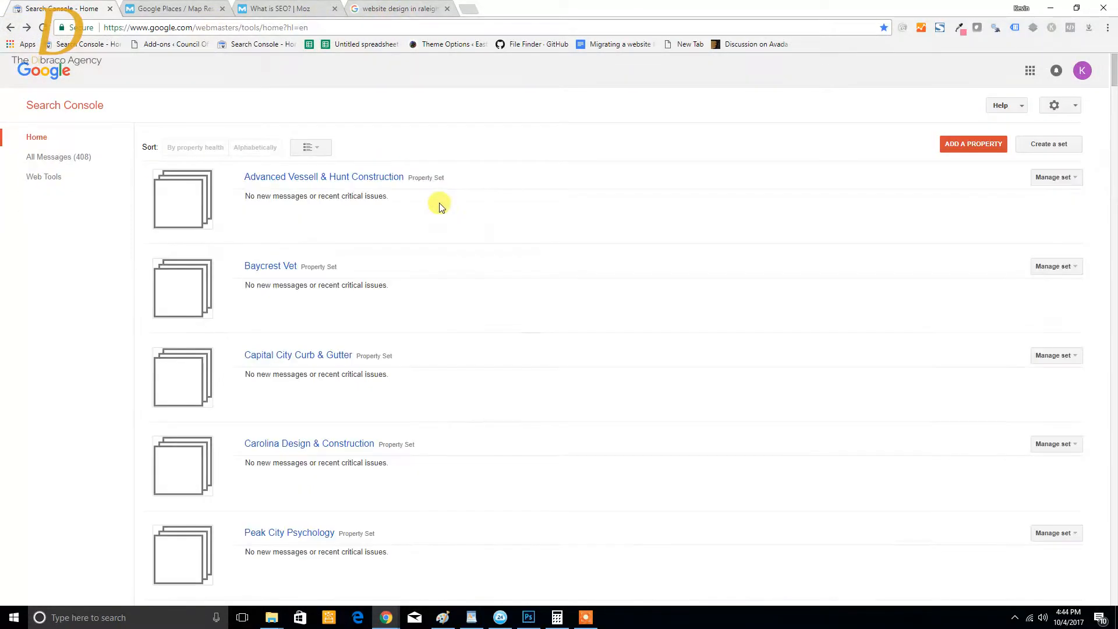
pyautogui.hotkey('ctrl', 'f')
pyautogui.write('https://www.dibraco')
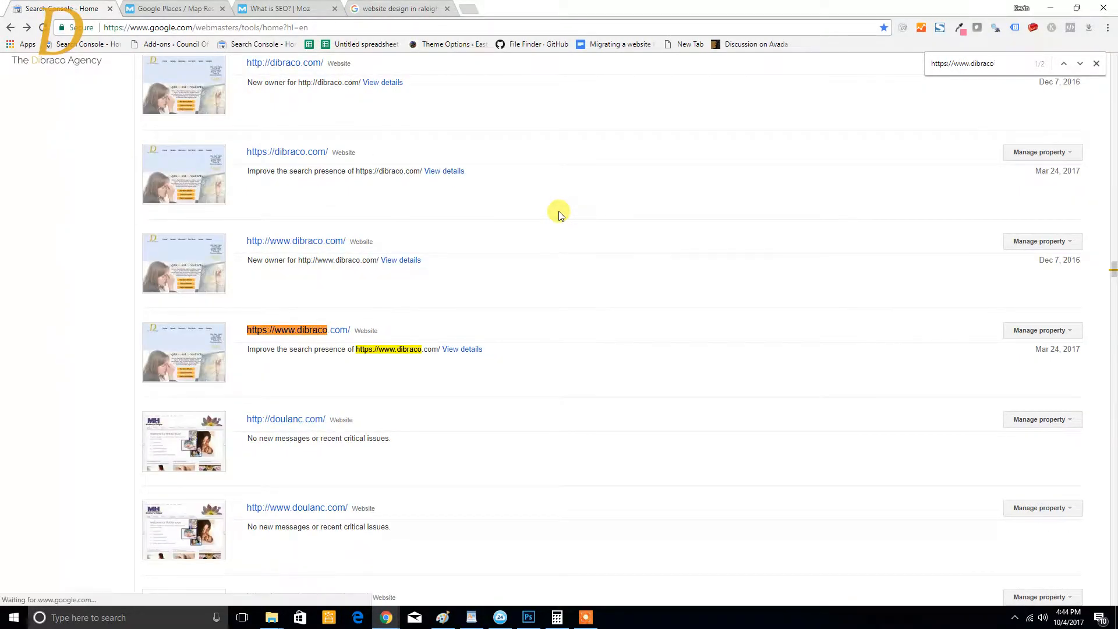
pyautogui.click(468, 9)
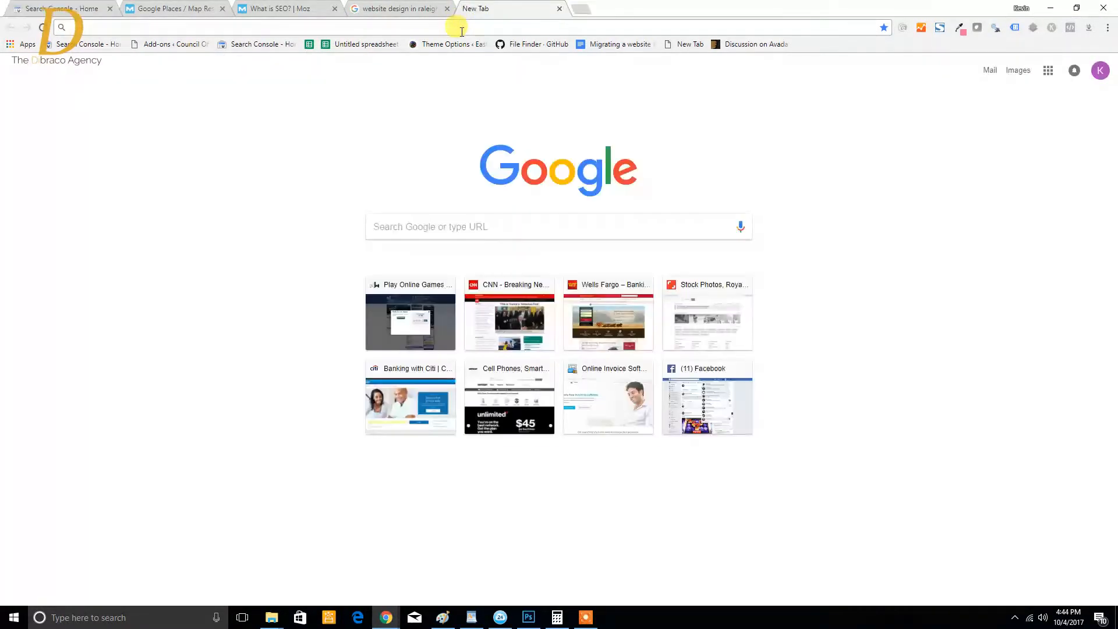
pyautogui.write('dibraco.com')
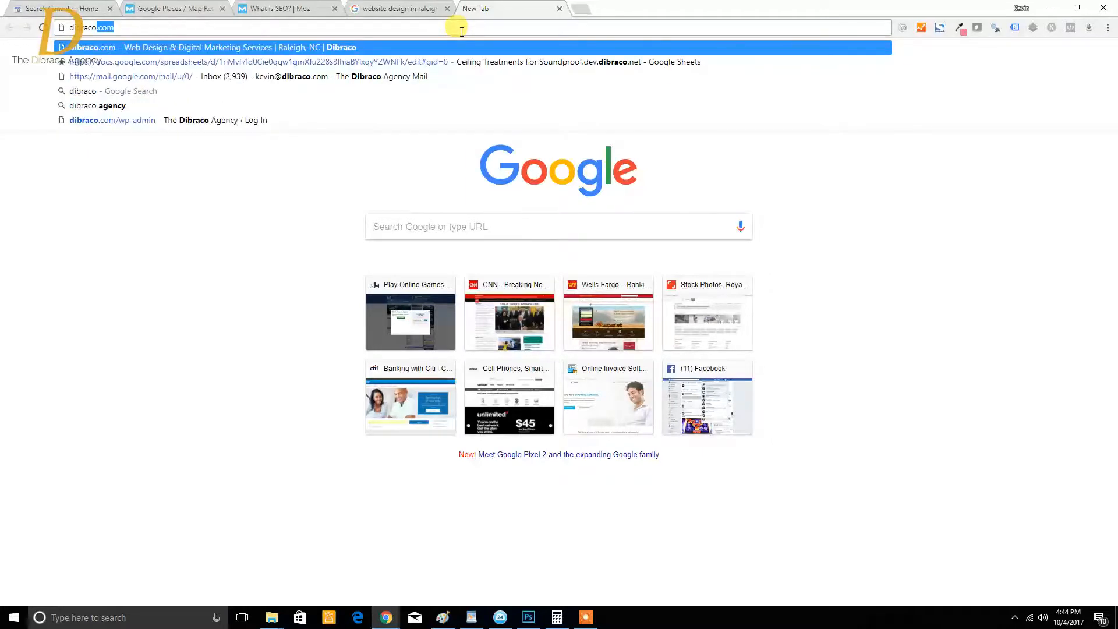
pyautogui.press('Return')
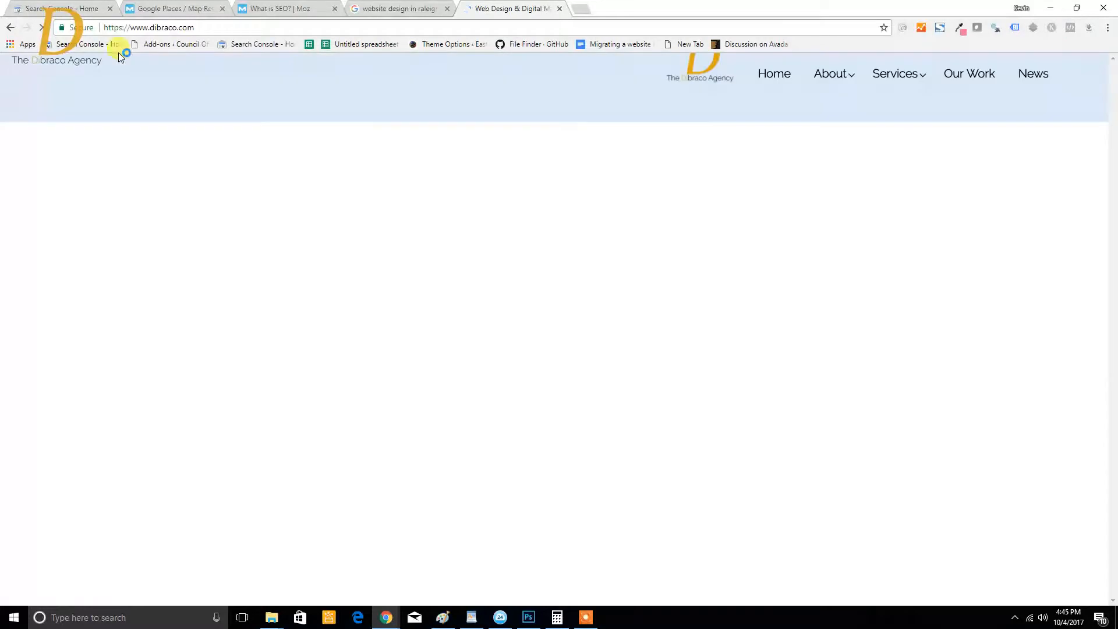
pyautogui.click(200, 28)
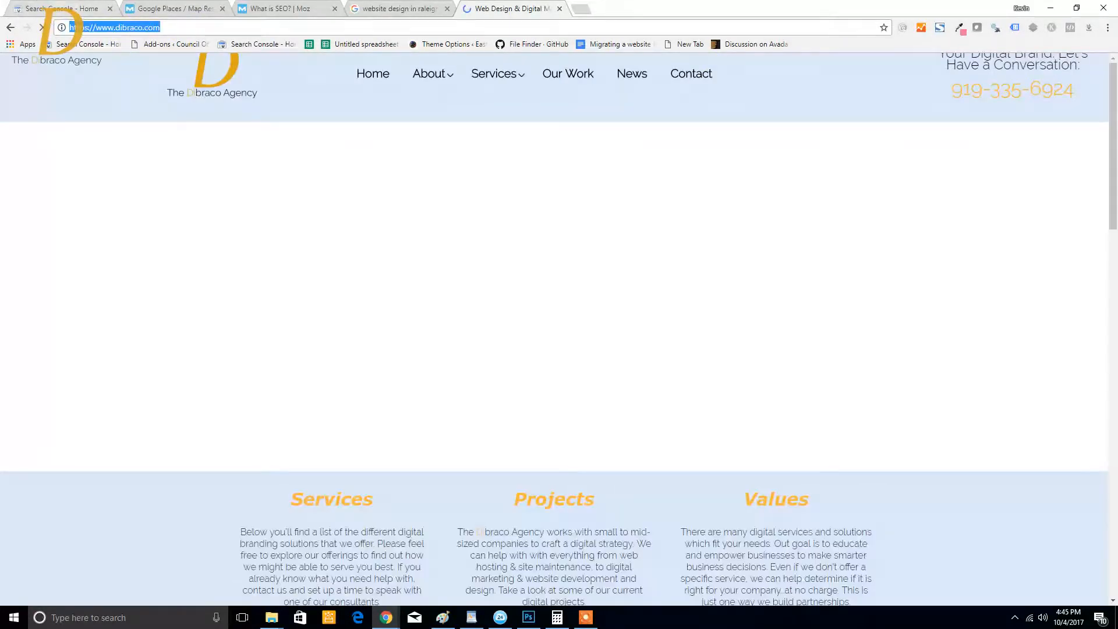
pyautogui.click(70, 9)
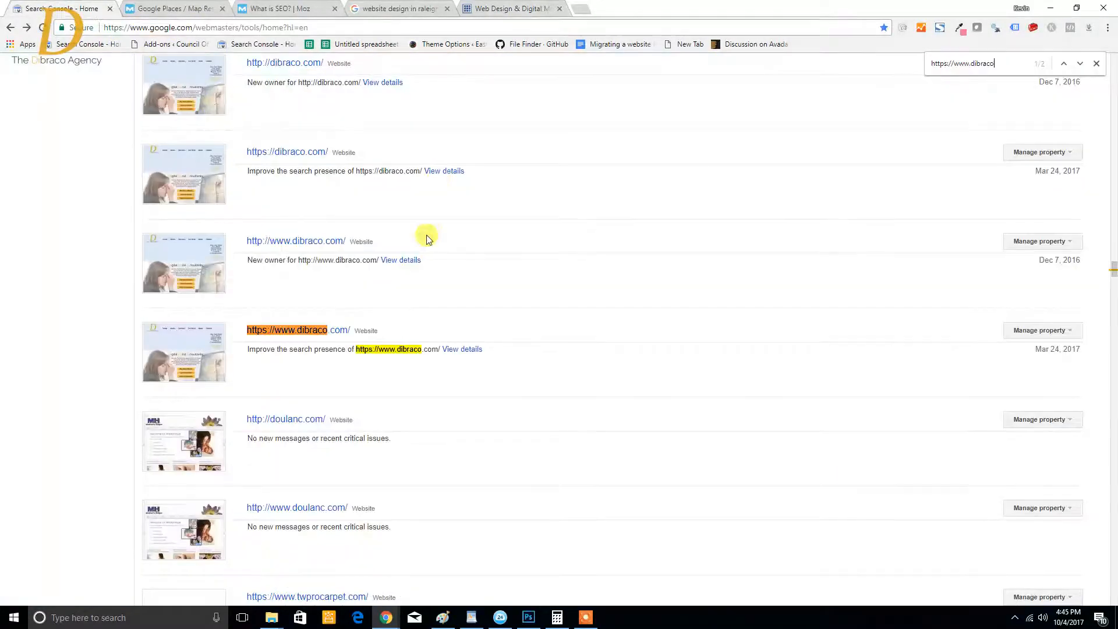
pyautogui.click(498, 8)
pyautogui.click(64, 9)
pyautogui.click(286, 333)
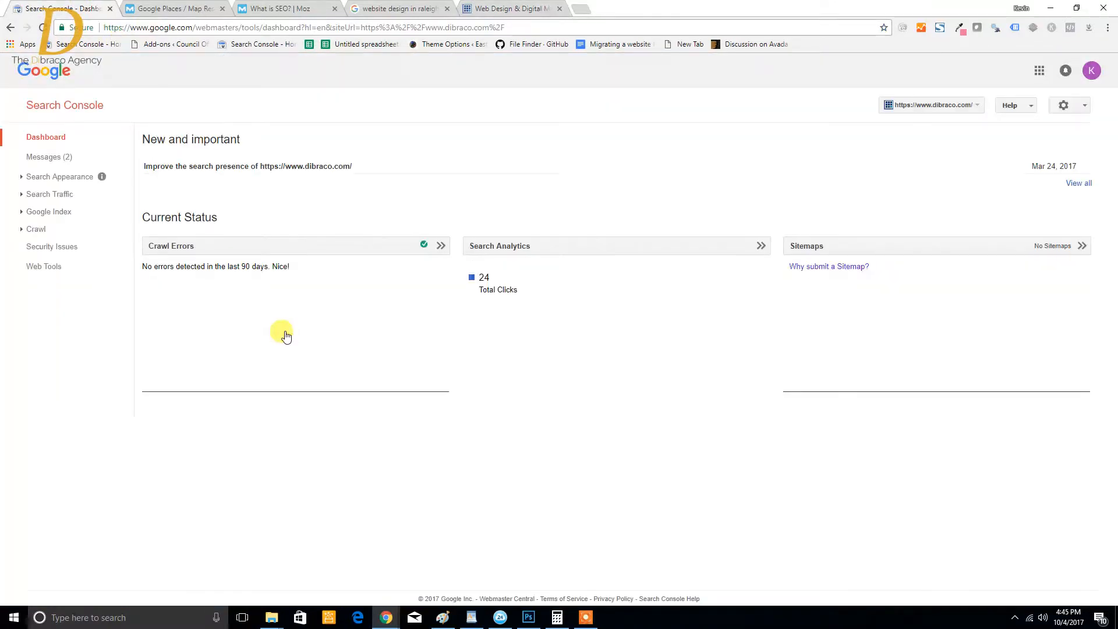
# - Review the site's Search Analytics report and the crawl errors status on its dashboard
pyautogui.click(61, 193)
pyautogui.click(82, 213)
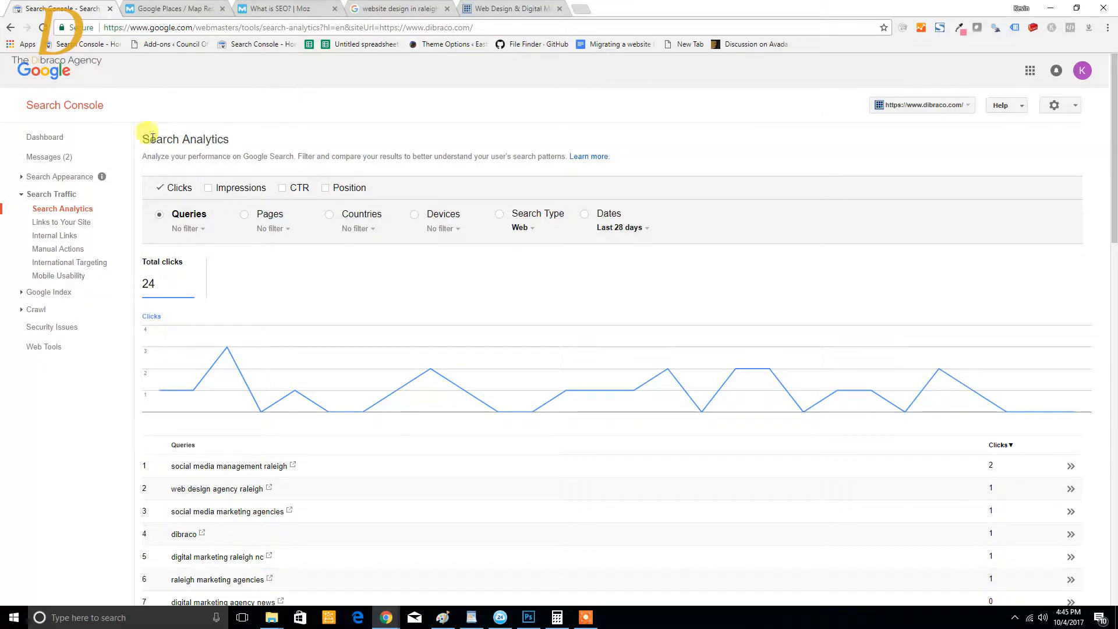
pyautogui.click(73, 137)
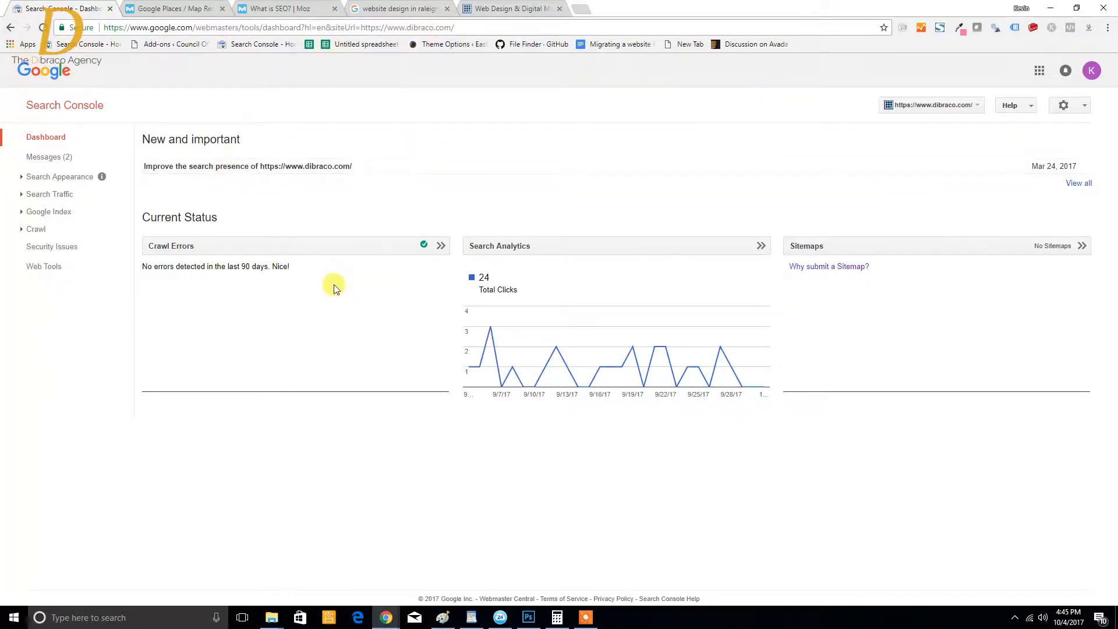
pyautogui.moveTo(333, 260); pyautogui.dragTo(140, 267)
pyautogui.tripleClick(263, 271)
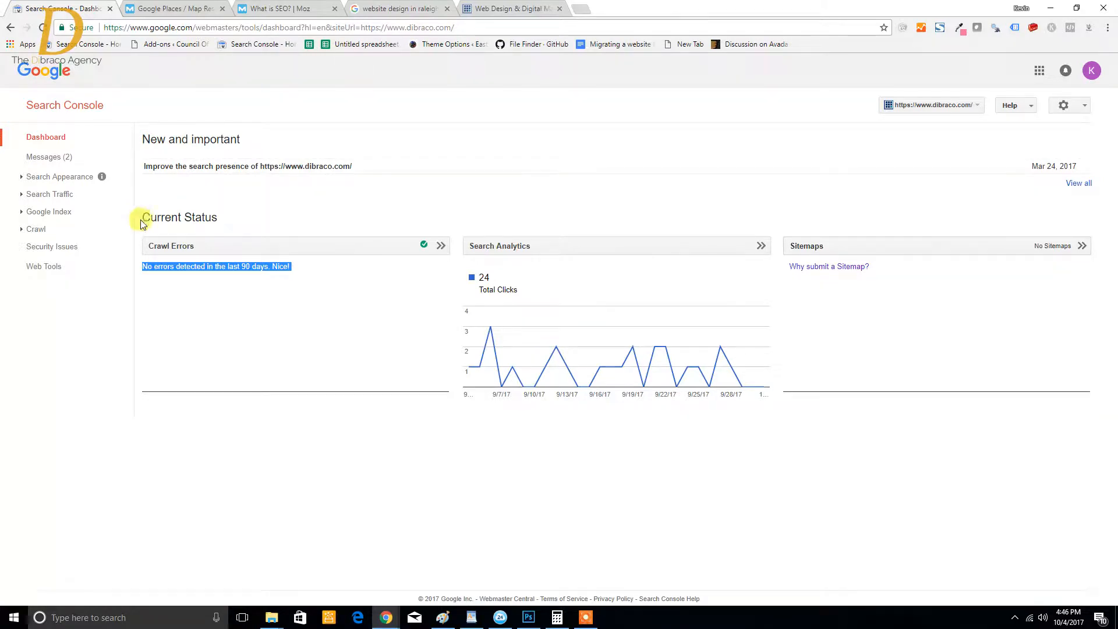
# - Open the site's Sitemaps report among the crawl reports
pyautogui.click(25, 197)
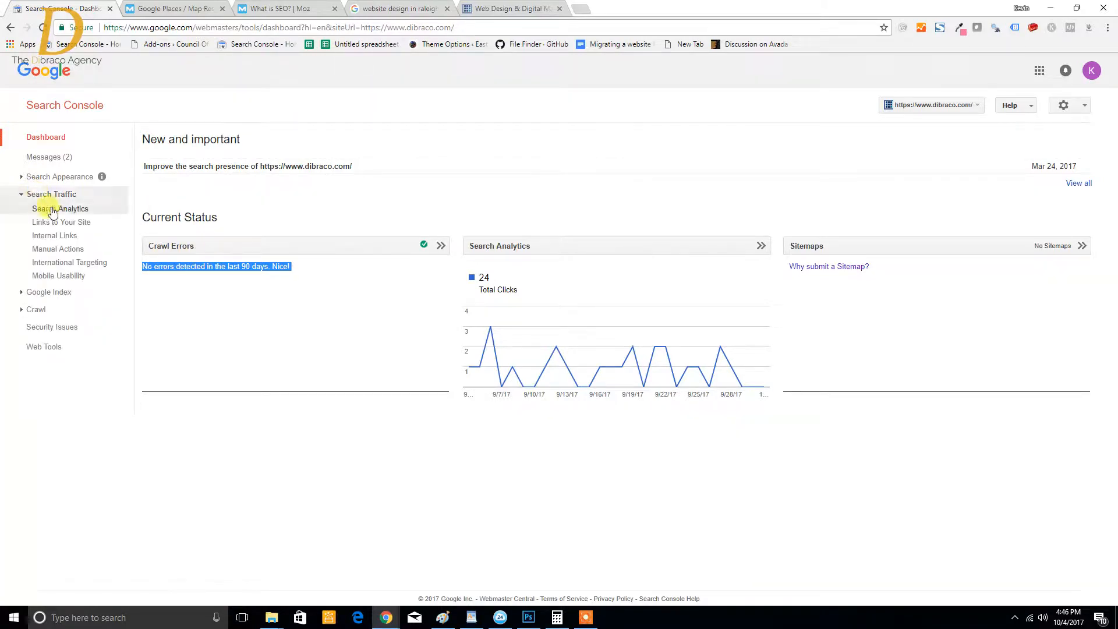
pyautogui.click(63, 292)
pyautogui.click(37, 350)
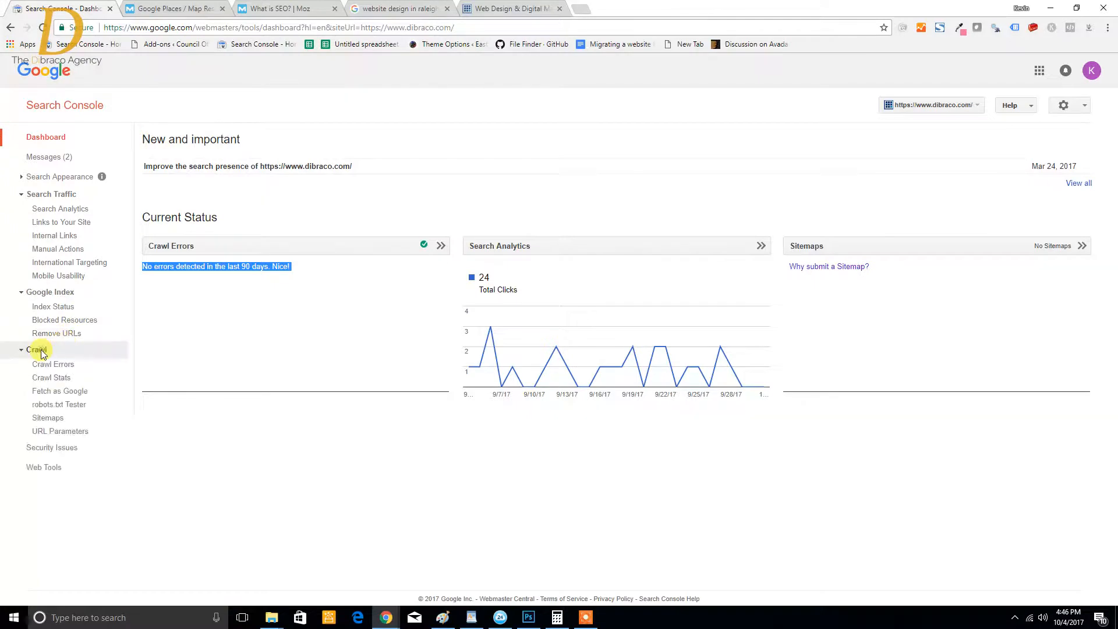
pyautogui.click(48, 418)
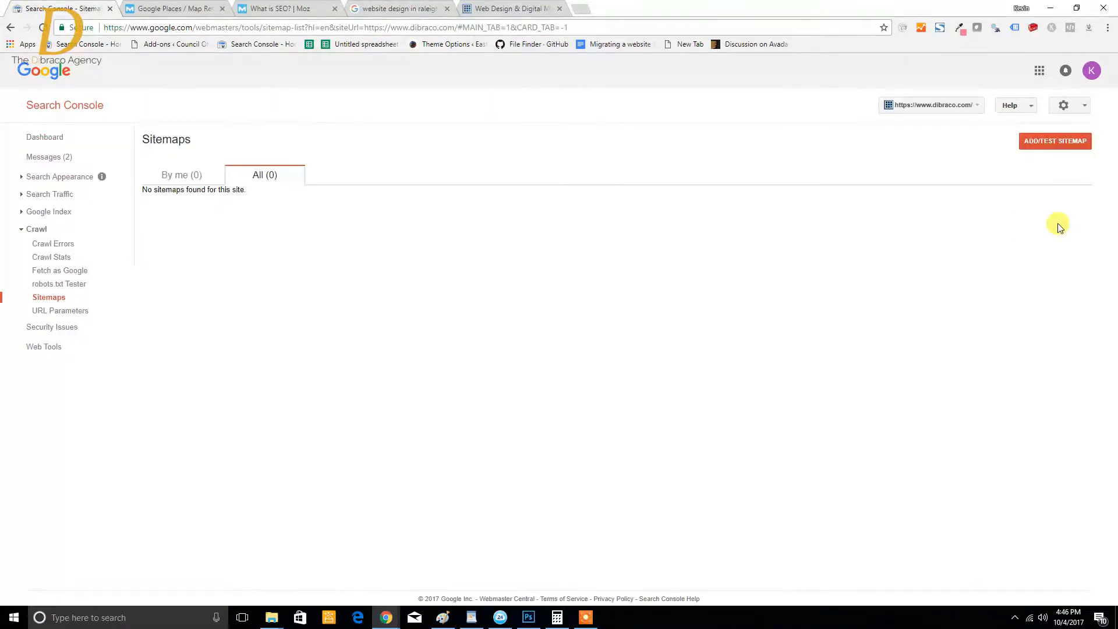
pyautogui.click(1048, 141)
pyautogui.click(1046, 181)
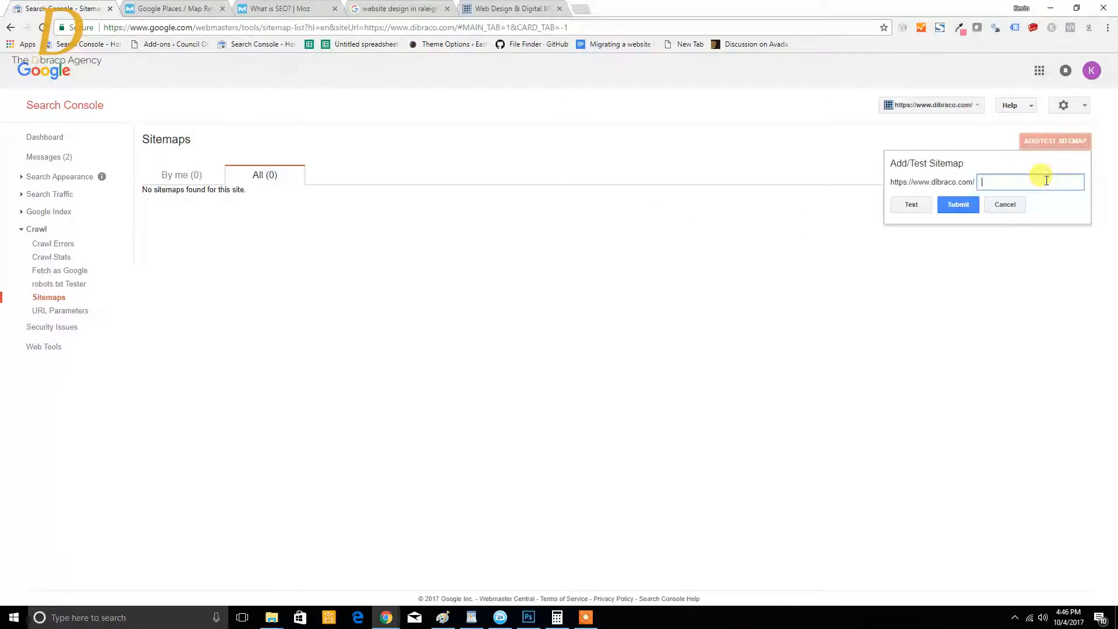
pyautogui.write('sitemap_index.xml')
pyautogui.click(911, 204)
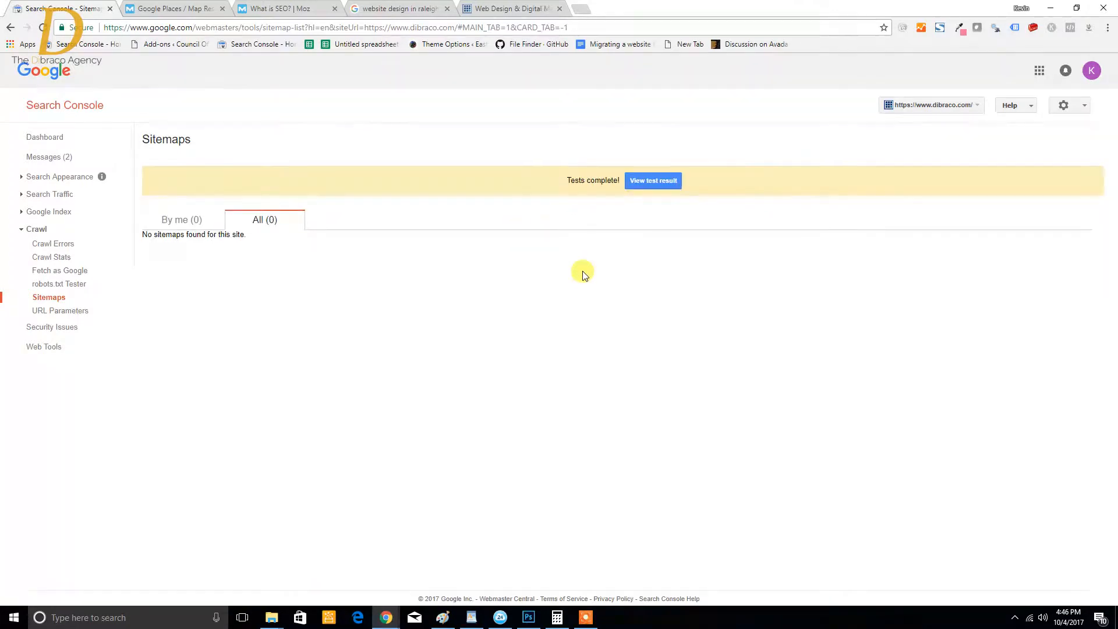
# - Review the test result for the sitemap index, highlighting its child count and file name, and close the test
pyautogui.click(652, 183)
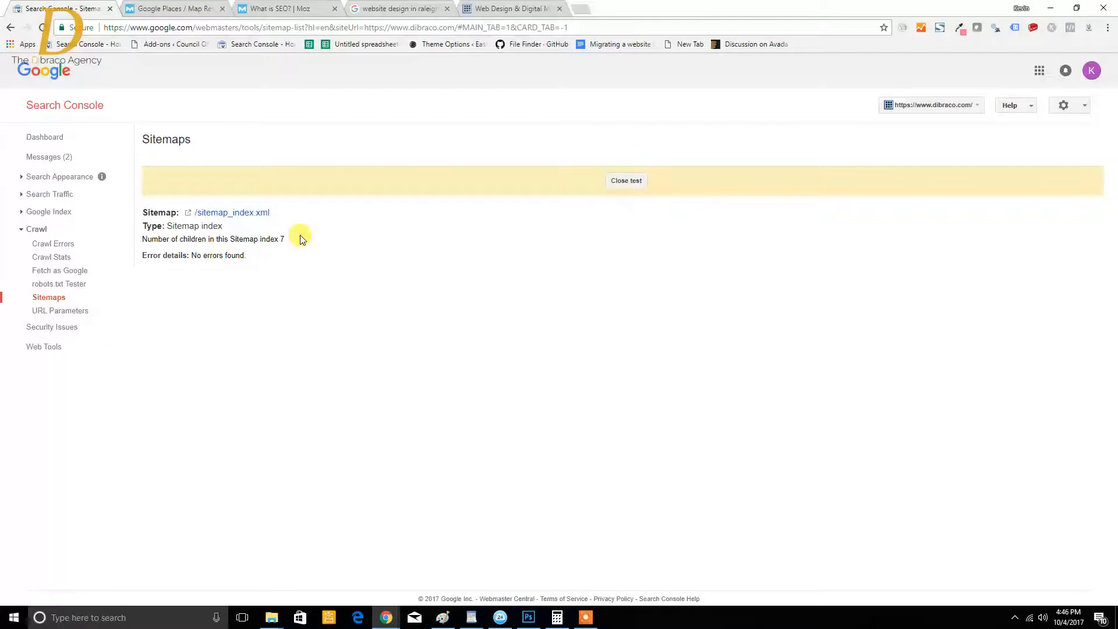
pyautogui.moveTo(291, 239); pyautogui.dragTo(147, 240)
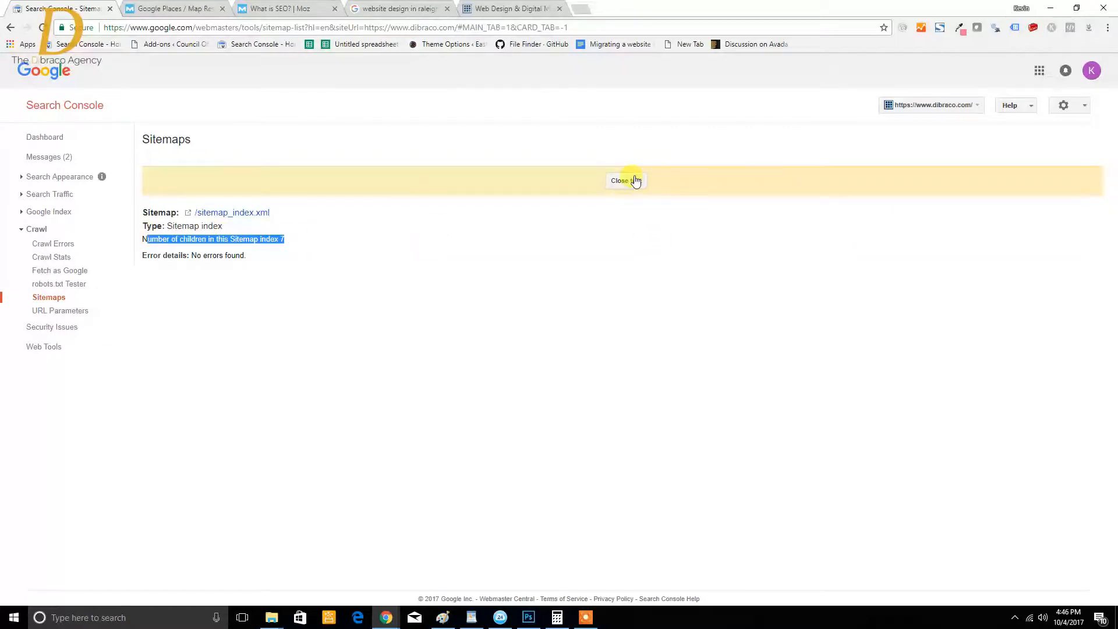
pyautogui.moveTo(271, 213); pyautogui.dragTo(185, 212)
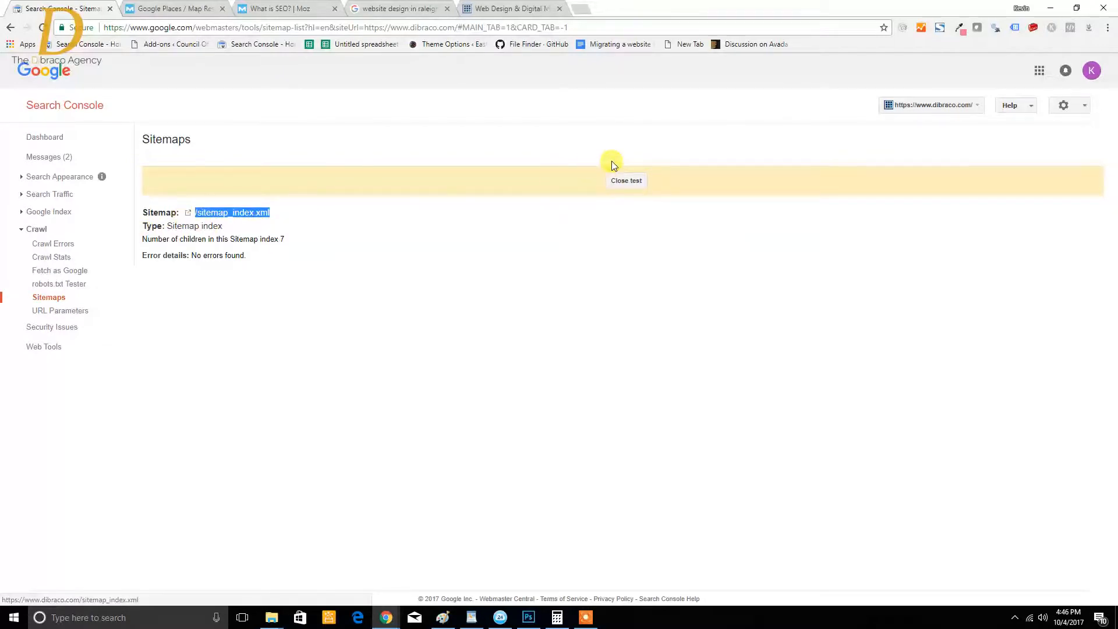
pyautogui.click(624, 180)
# - Submit sitemap_index.xml as the site's sitemap and refresh the sitemap list
pyautogui.click(1055, 140)
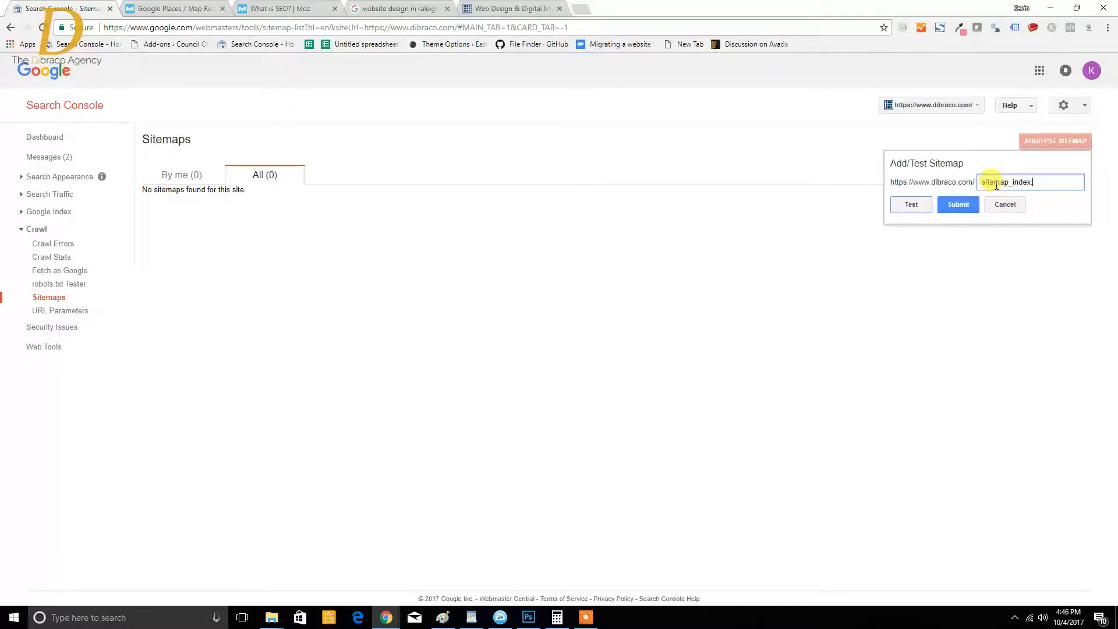
pyautogui.click(958, 204)
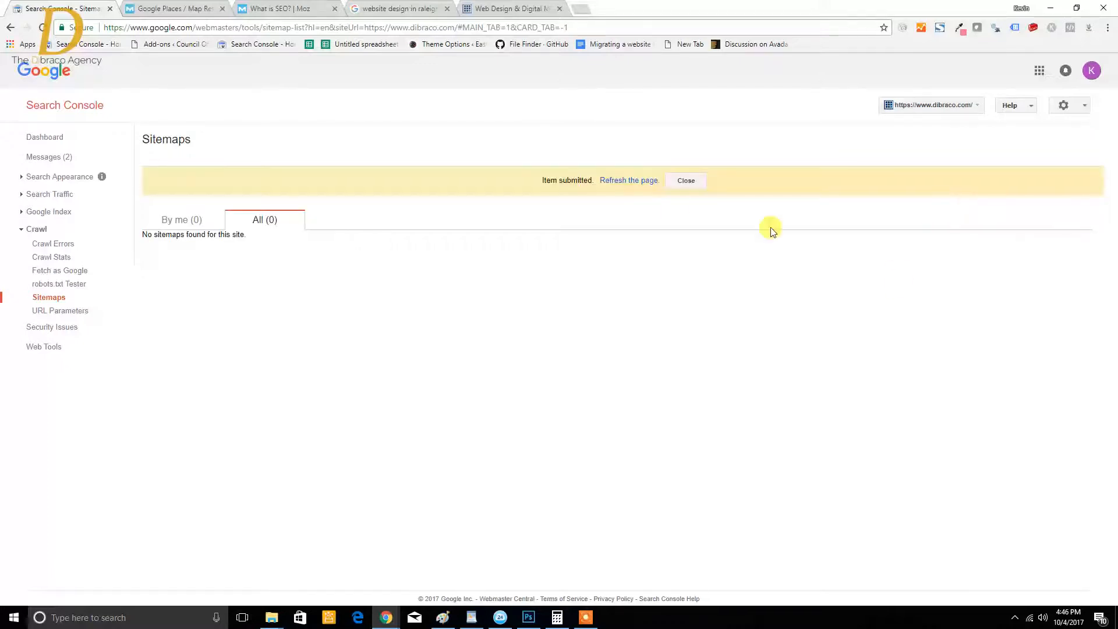
pyautogui.click(620, 181)
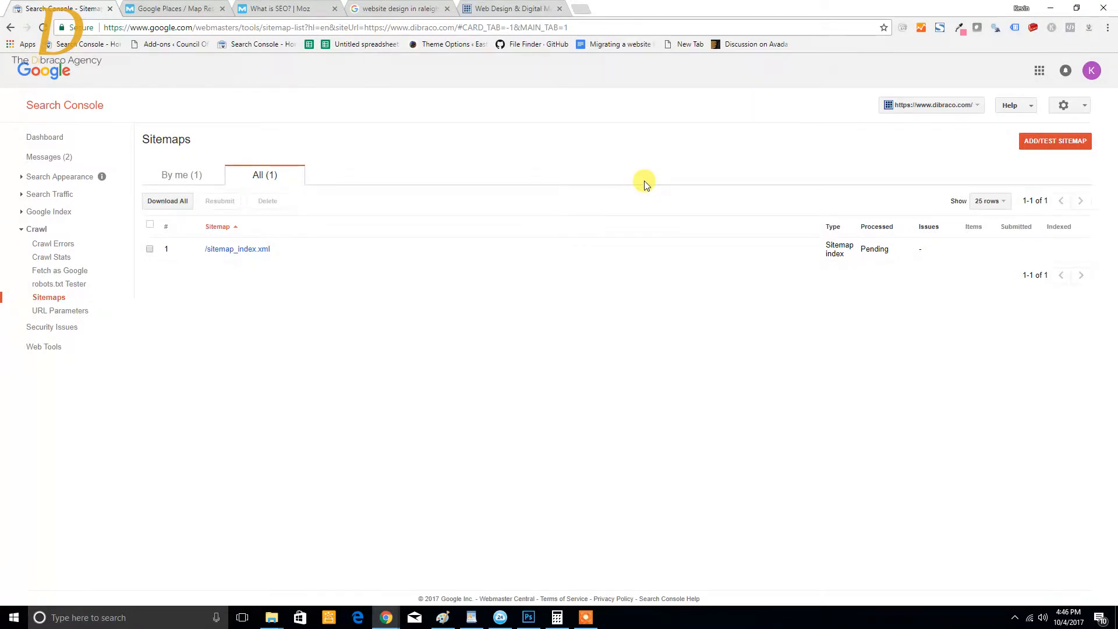
# - View the details of the submitted sitemap_index.xml and return to the sitemap list
pyautogui.click(260, 251)
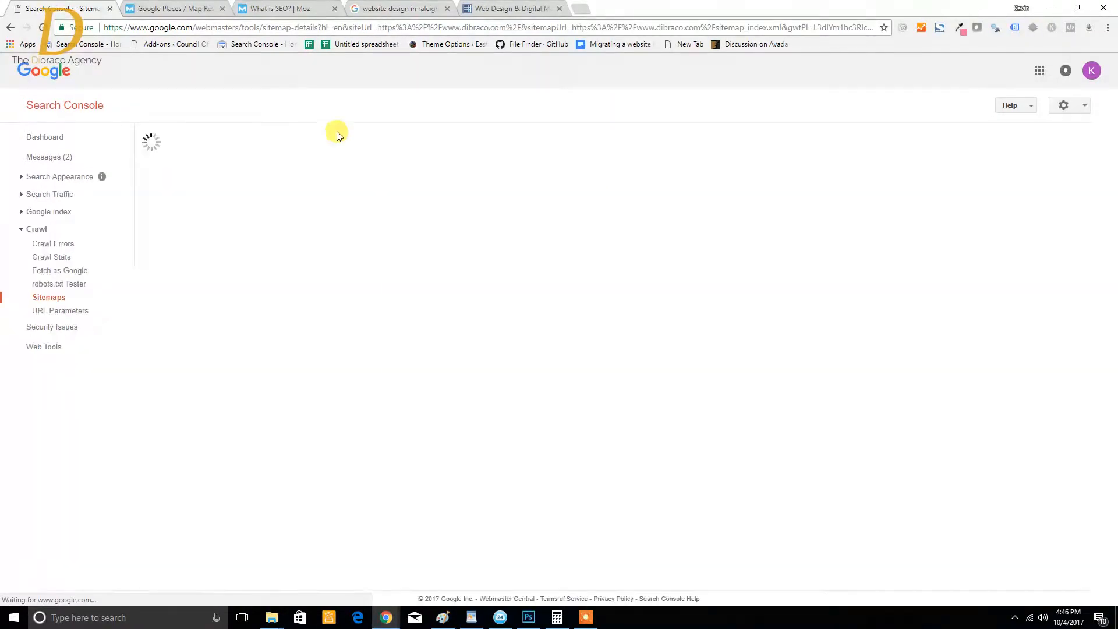
pyautogui.click(11, 27)
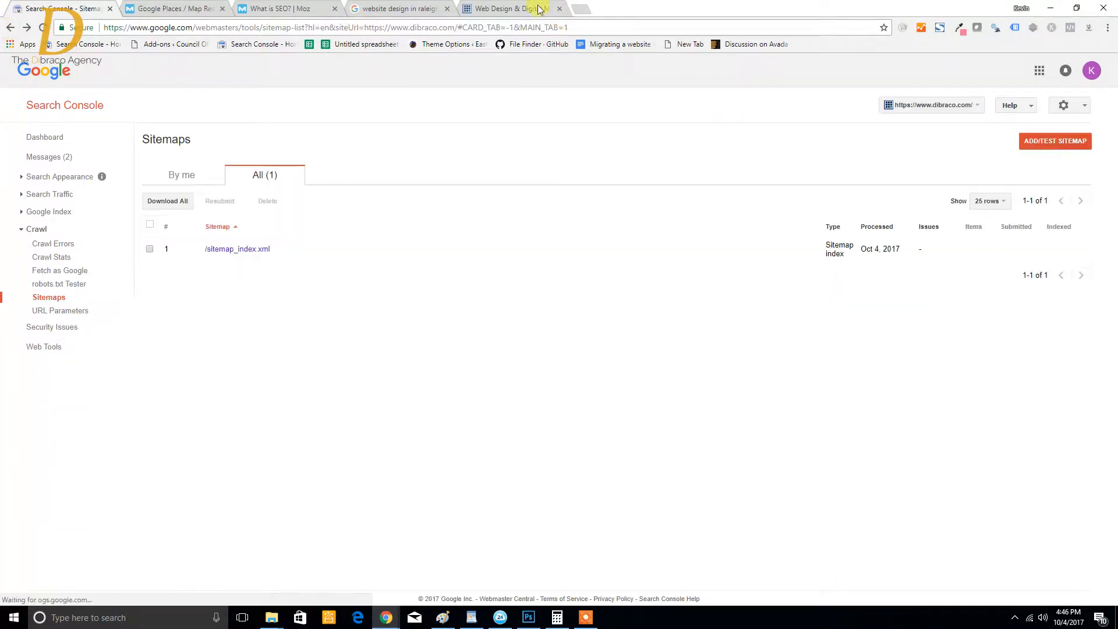
pyautogui.click(539, 10)
pyautogui.click(457, 27)
pyautogui.click(240, 28)
pyautogui.write('sitemap_index.xml')
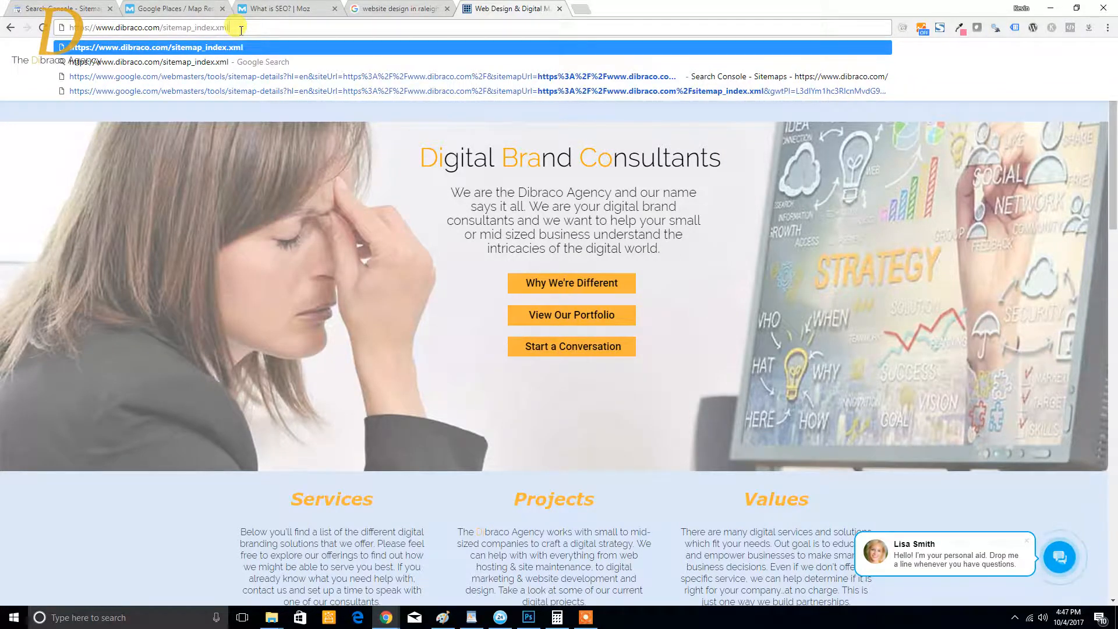
pyautogui.press('Return')
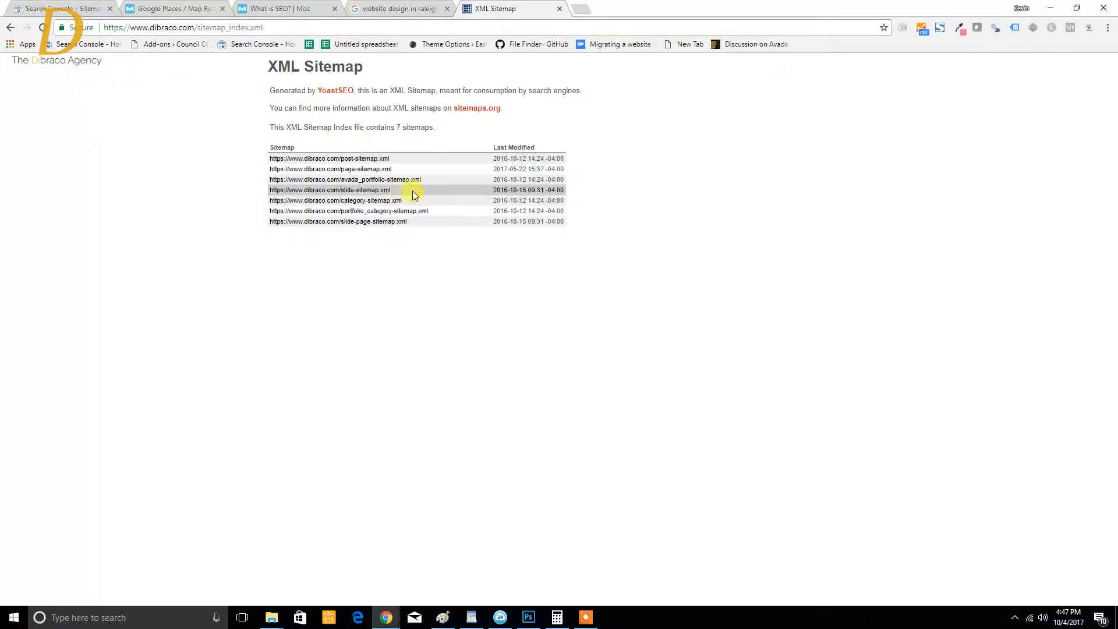
pyautogui.click(368, 169)
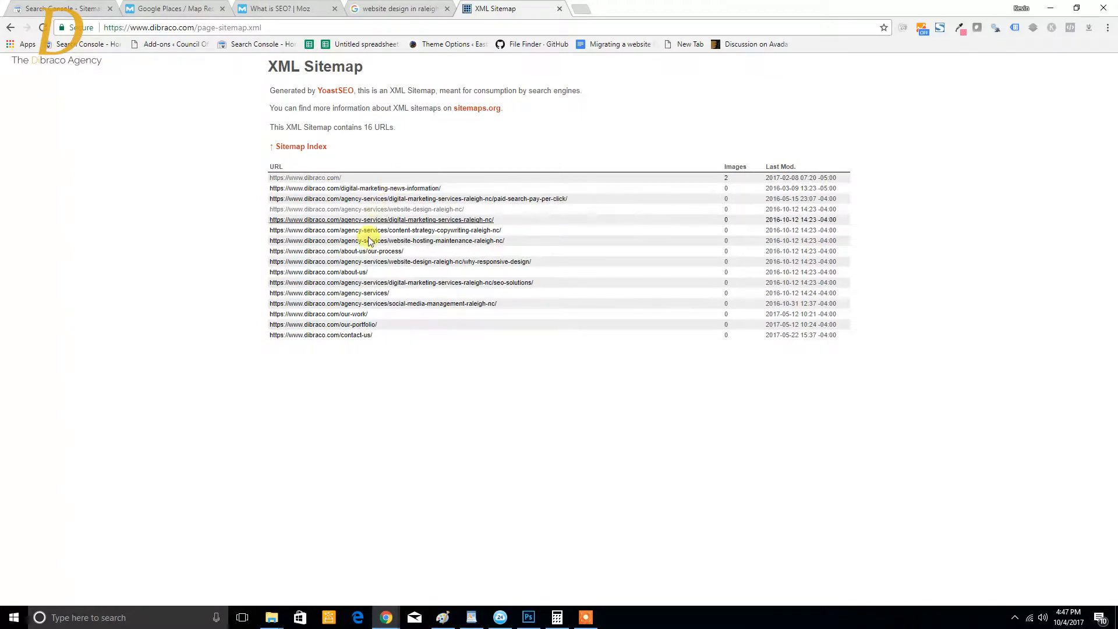
# - Fetch and render the Dibraco homepage with Fetch as Google in Search Console, for both Desktop and Mobile: Smartphone
pyautogui.click(66, 5)
pyautogui.click(68, 268)
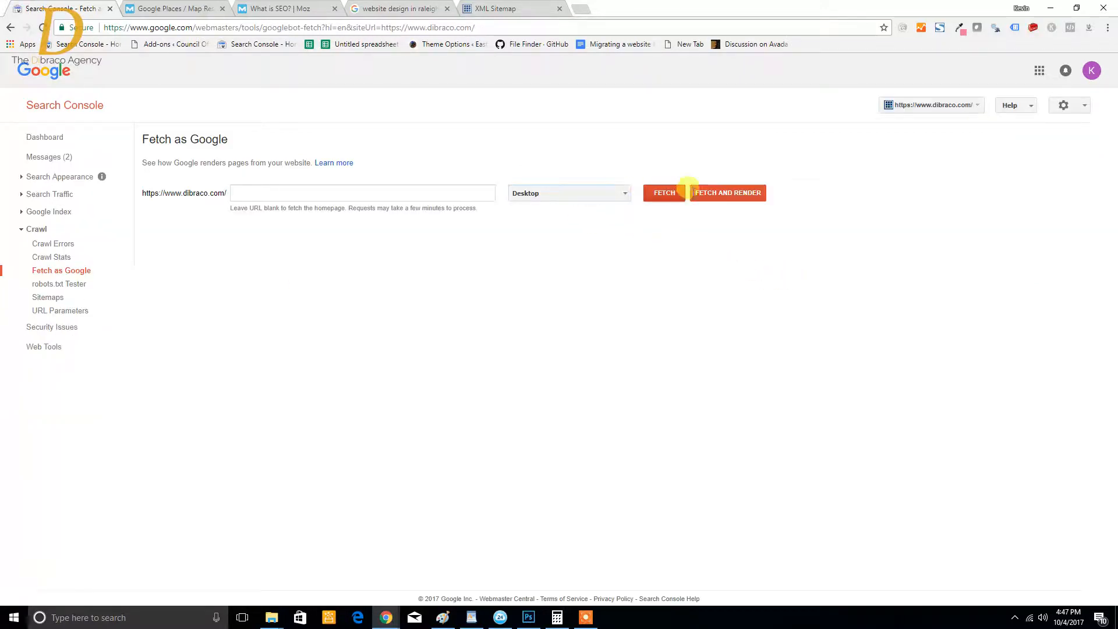
pyautogui.click(720, 197)
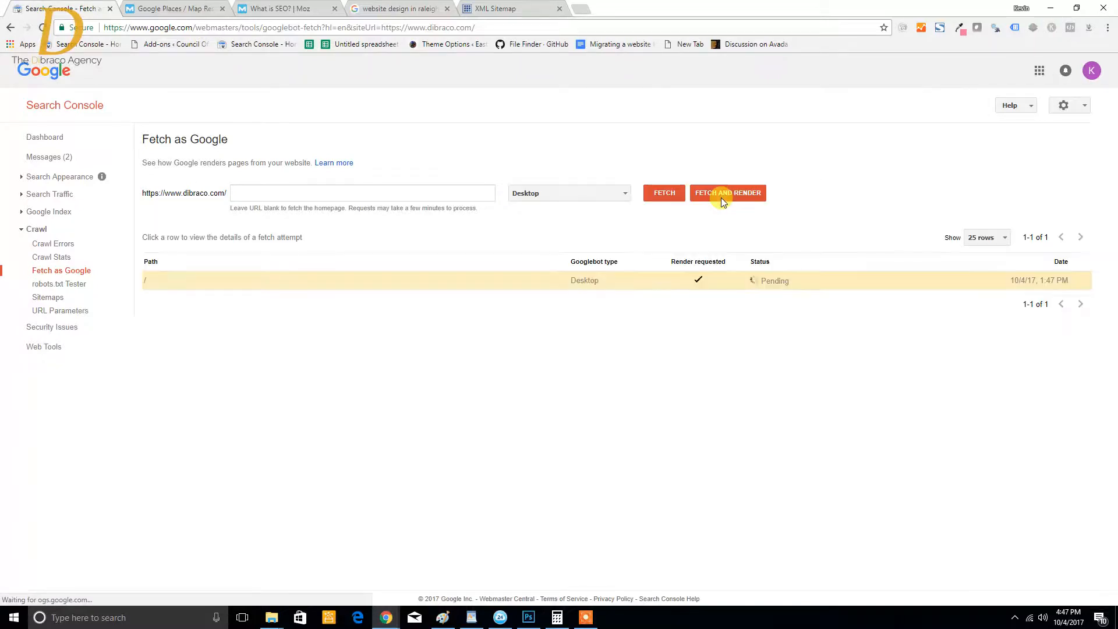
pyautogui.click(541, 193)
pyautogui.click(553, 211)
pyautogui.click(727, 194)
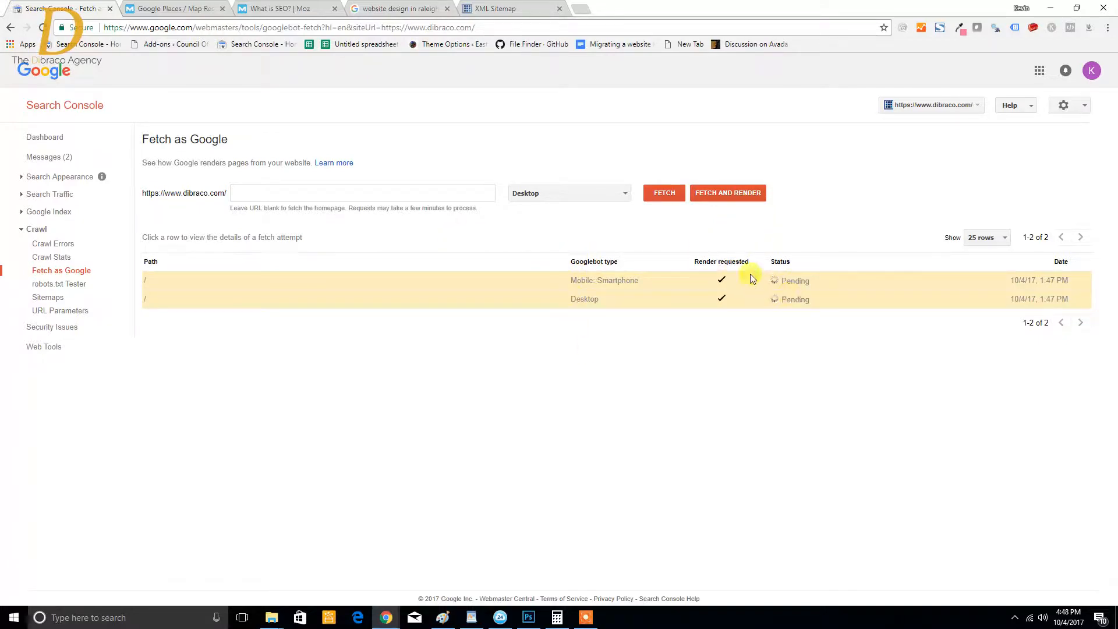
pyautogui.click(618, 197)
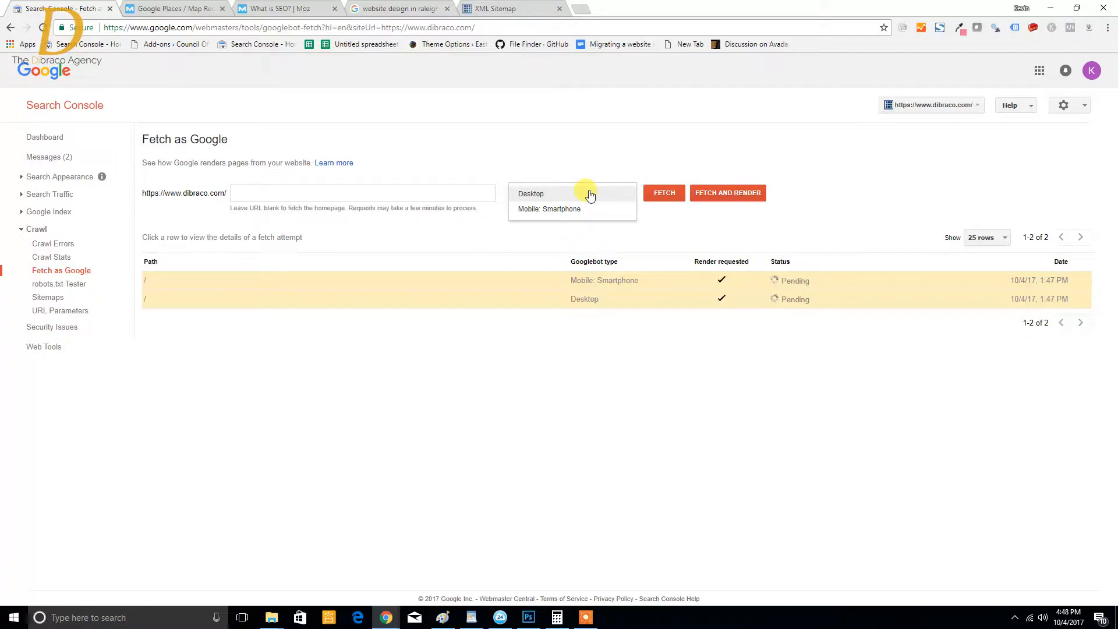
# - Check the site's Crawl Errors report and open the robots.txt Tester
pyautogui.click(71, 244)
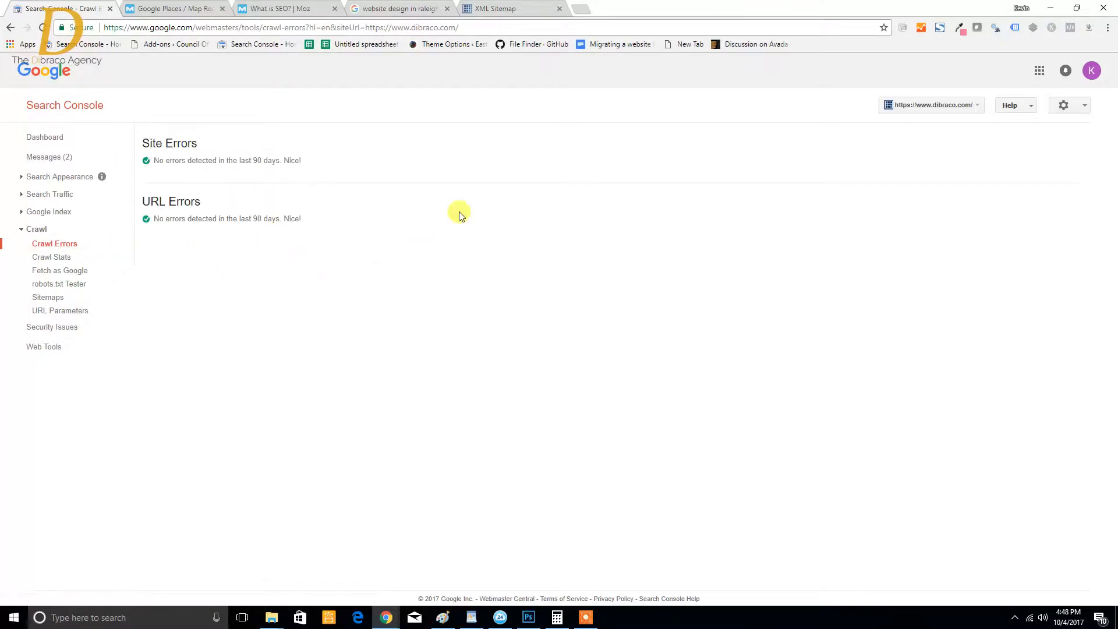
pyautogui.click(88, 286)
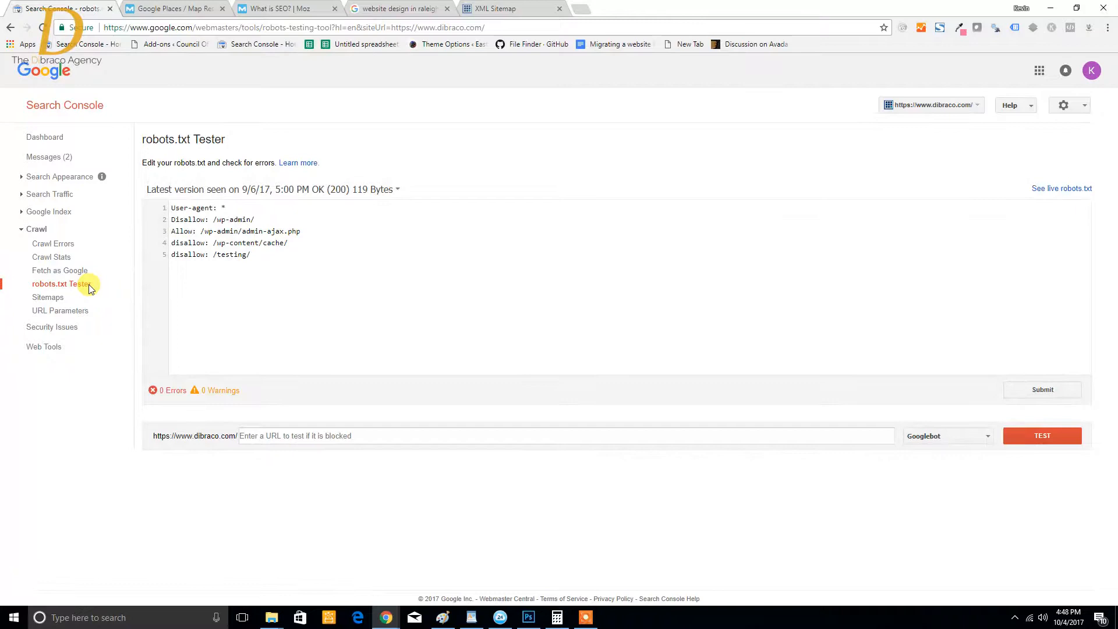
pyautogui.moveTo(139, 139); pyautogui.dragTo(283, 140)
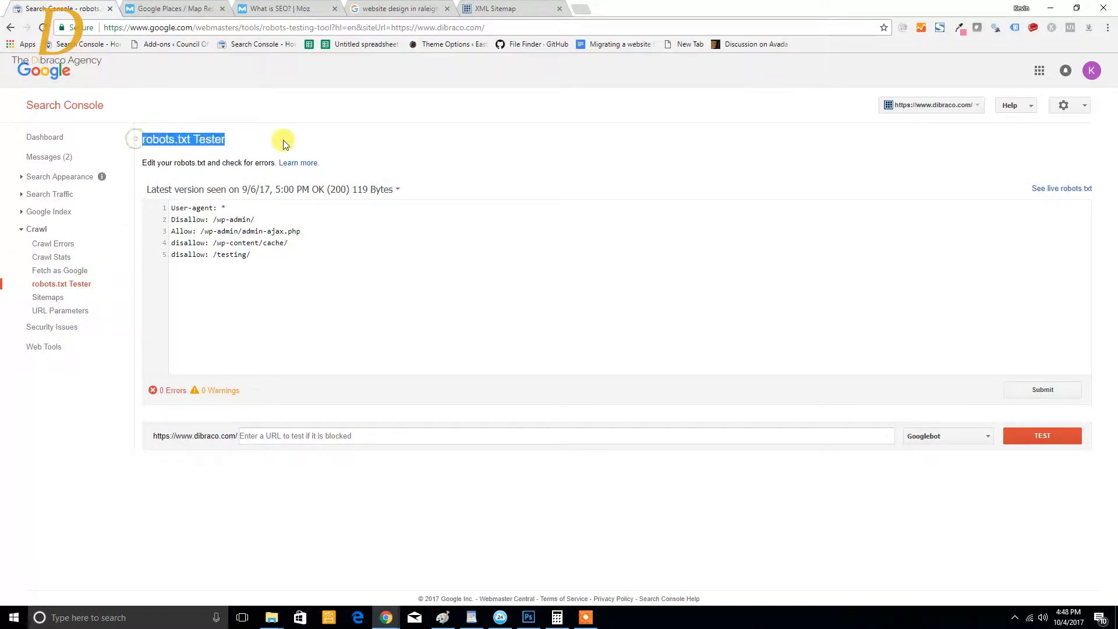
# - Review the robots.txt rules, highlighting the User-agent line, the /wp-admin/ path and the block of Disallow and Allow lines
pyautogui.moveTo(297, 266); pyautogui.dragTo(165, 217)
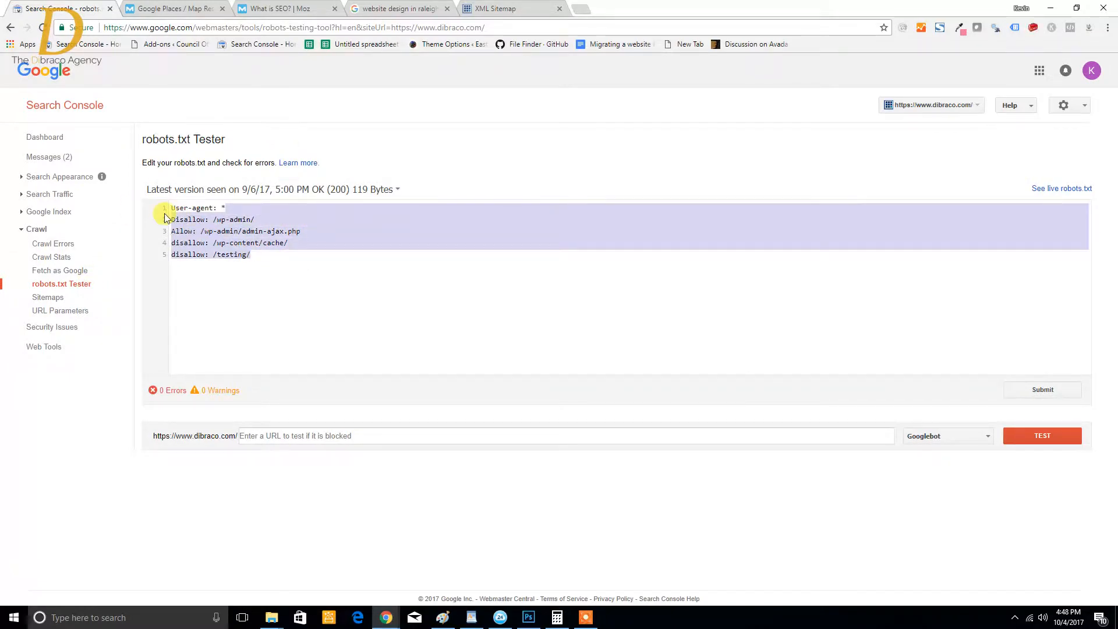
pyautogui.click(219, 220)
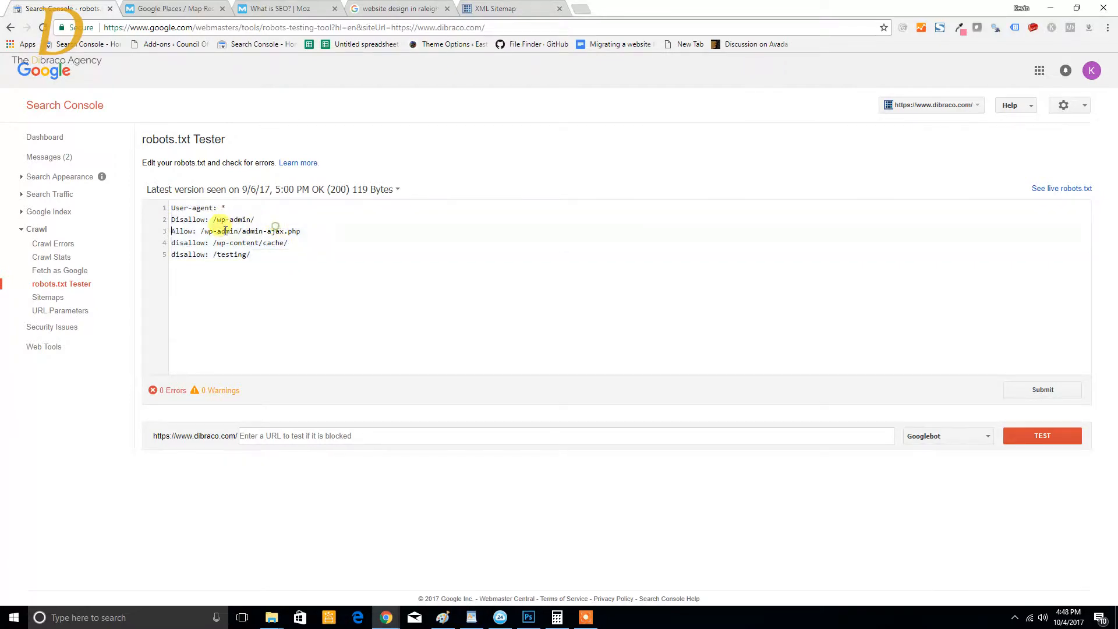
pyautogui.doubleClick(173, 231)
pyautogui.moveTo(169, 220); pyautogui.dragTo(319, 292)
pyautogui.click(298, 294)
pyautogui.moveTo(254, 220); pyautogui.dragTo(213, 220)
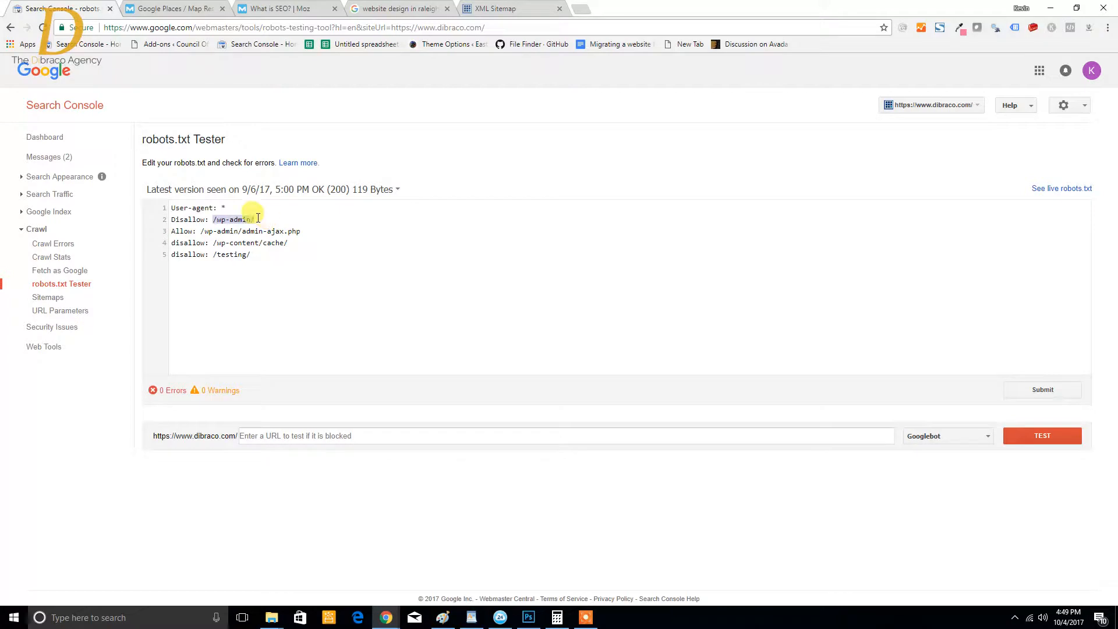
pyautogui.moveTo(170, 207); pyautogui.dragTo(225, 215)
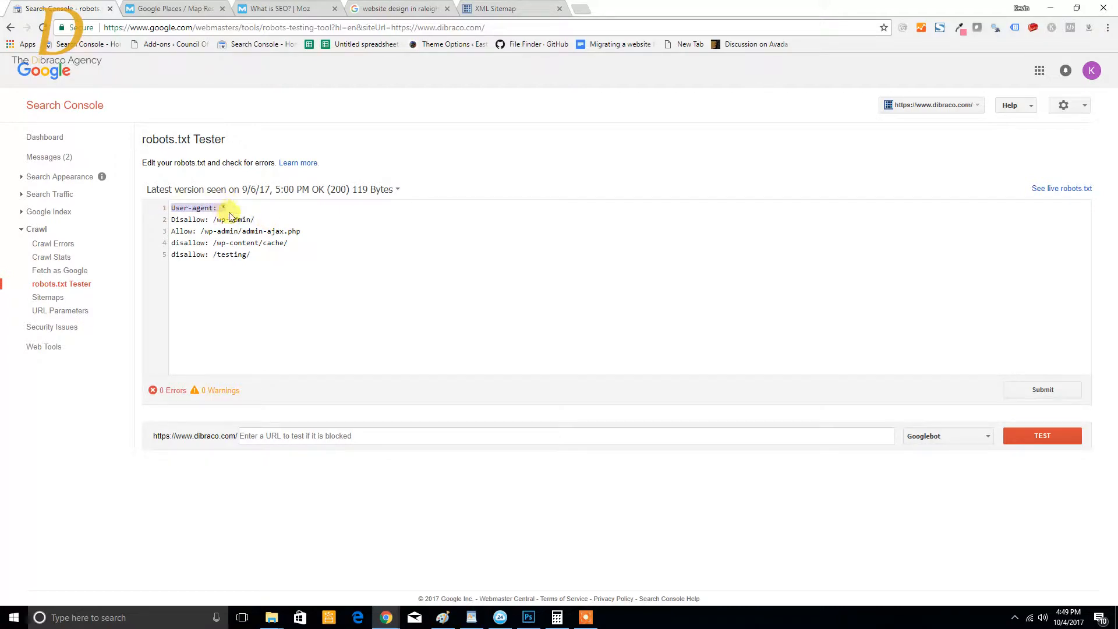
pyautogui.click(227, 208)
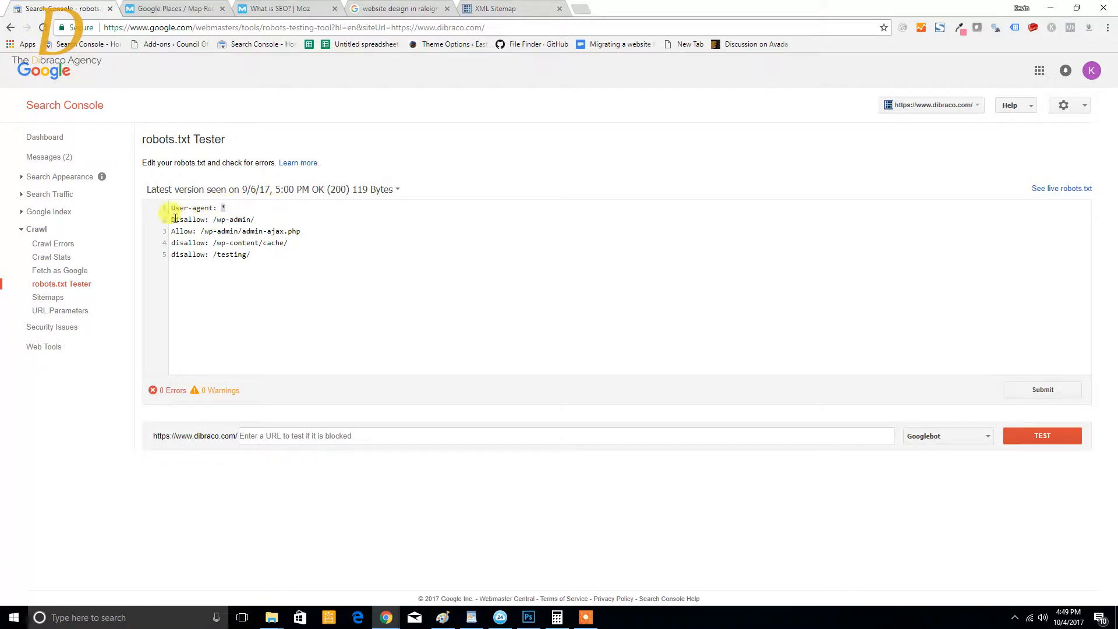
pyautogui.moveTo(168, 218); pyautogui.dragTo(342, 280)
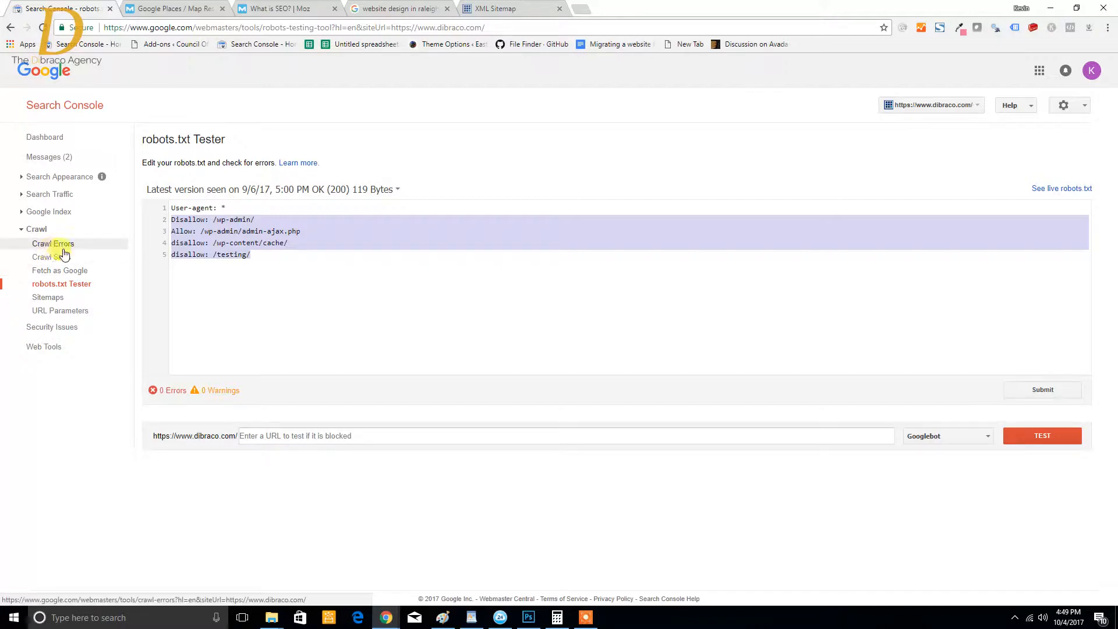
# - Expand the Search Traffic and Search Appearance report groups to see their reports
pyautogui.click(56, 197)
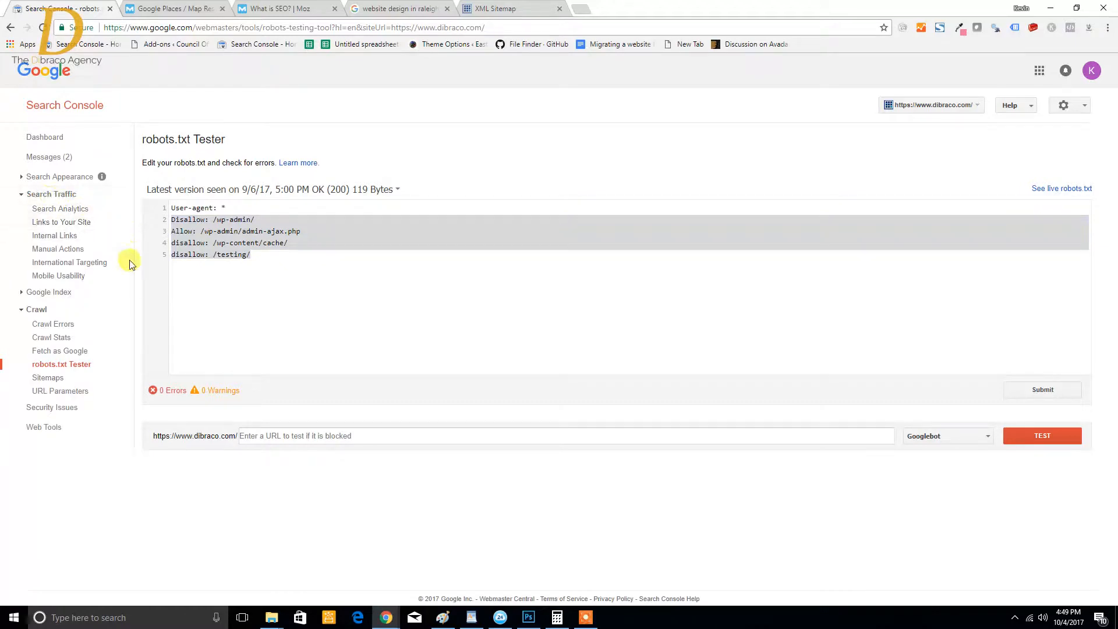
pyautogui.click(54, 177)
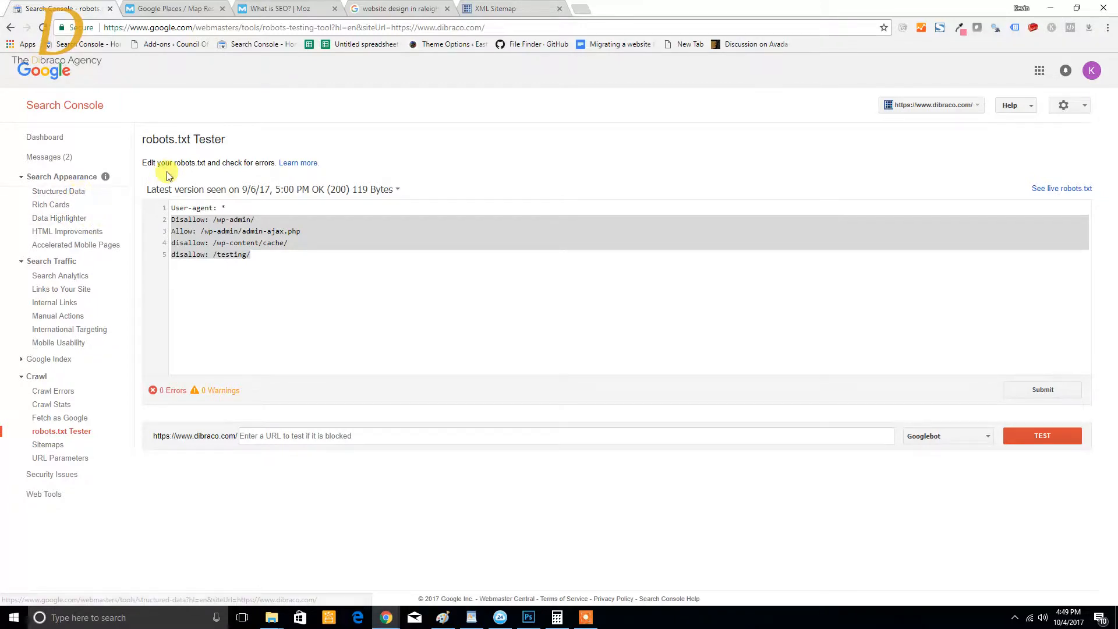
# - Look through the Google results for website design in raleigh nc, highlighting the text of one listing
pyautogui.click(381, 6)
pyautogui.scroll(10, 417, 220)
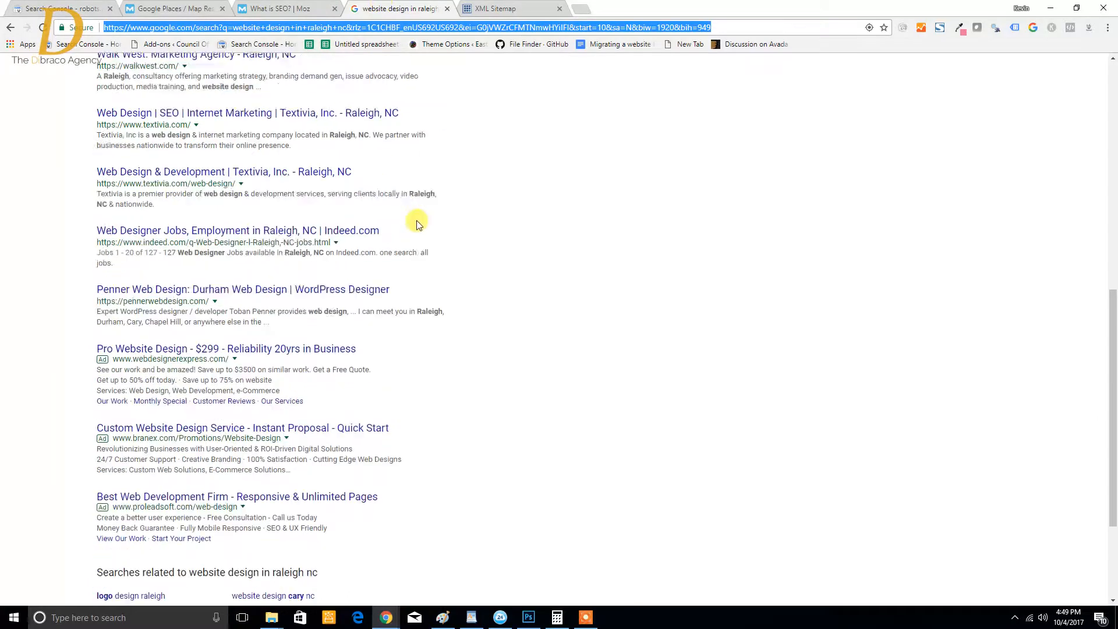
pyautogui.scroll(-2, 268, 271)
pyautogui.moveTo(97, 298); pyautogui.dragTo(374, 324)
pyautogui.scroll(-6, 374, 340)
pyautogui.scroll(8, 249, 225)
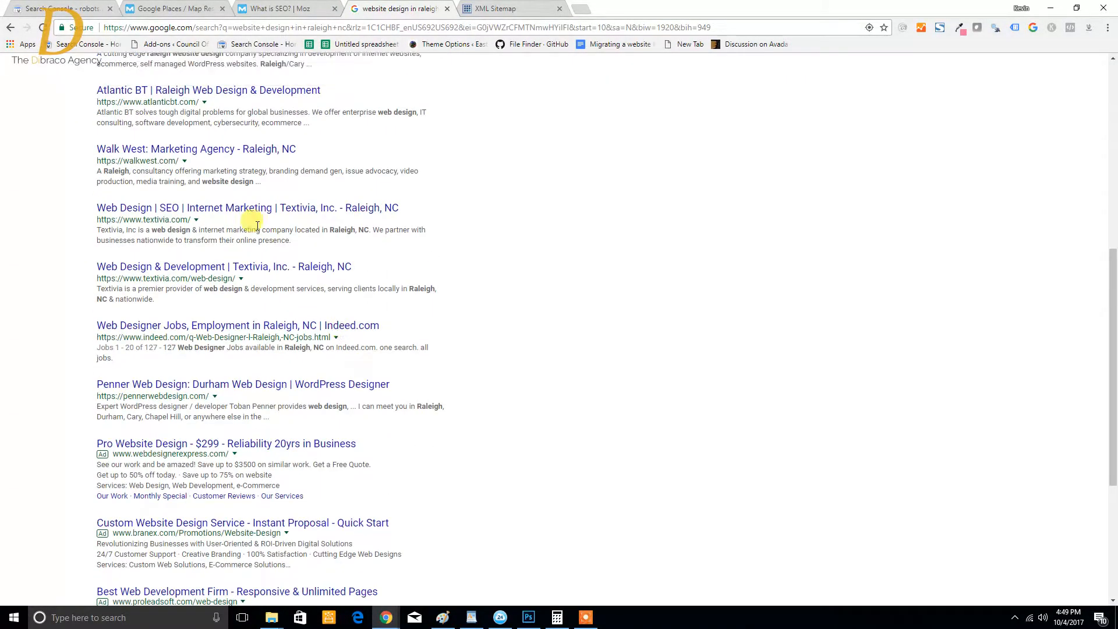
# - Search Google for "water damage restoration garner nc" and review the organic listings for star ratings
pyautogui.tripleClick(193, 78)
pyautogui.write('w')
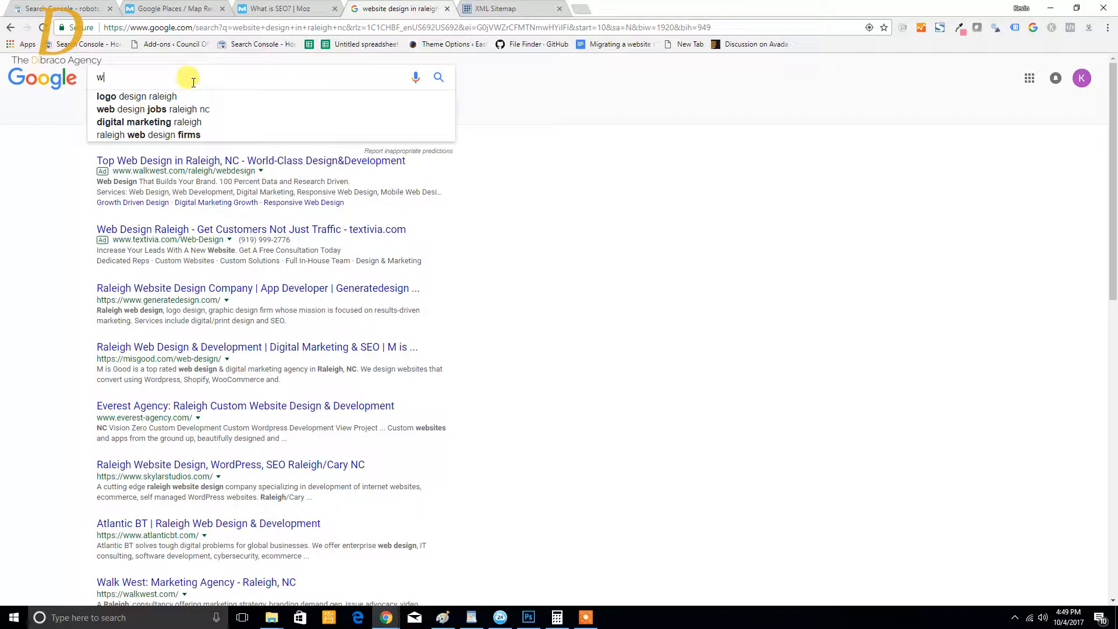
pyautogui.write('ater')
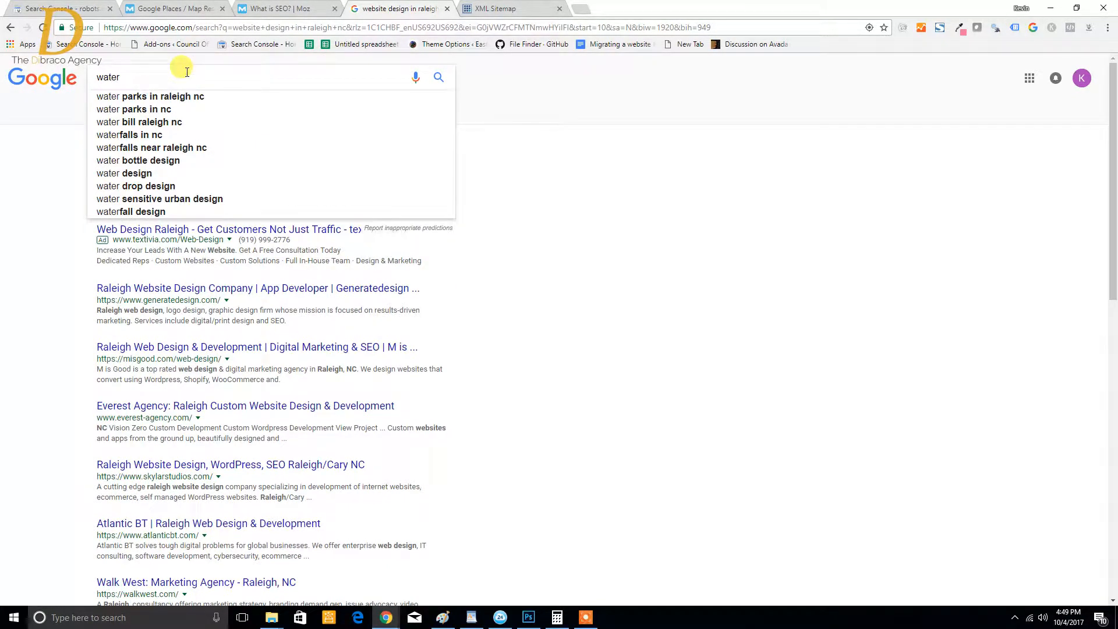
pyautogui.write(' damage res')
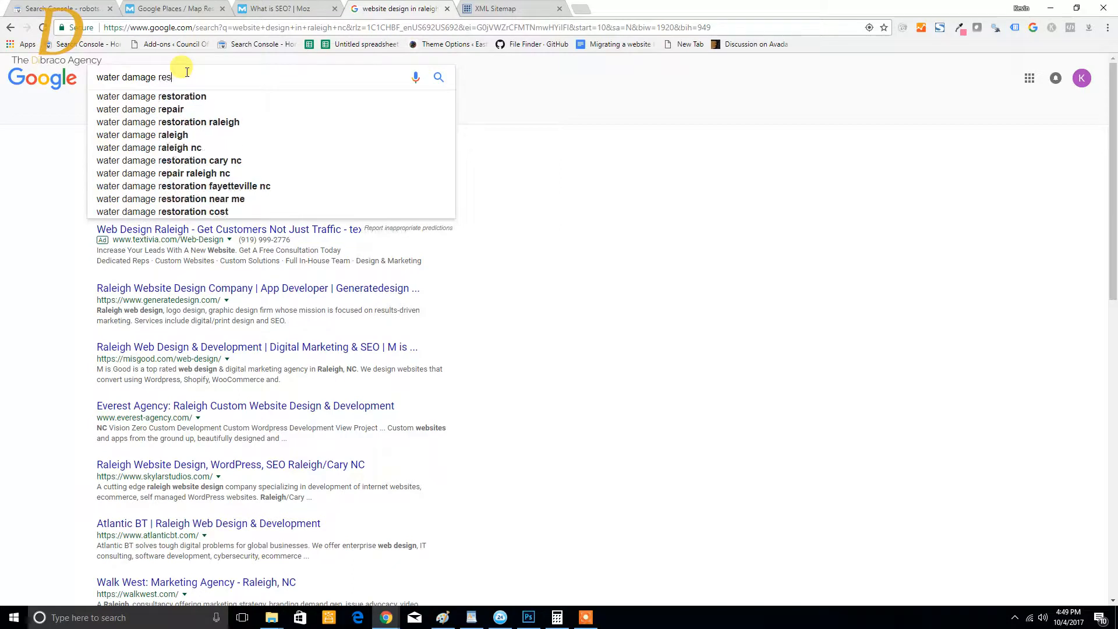
pyautogui.write('toration garner nc')
pyautogui.press('Return')
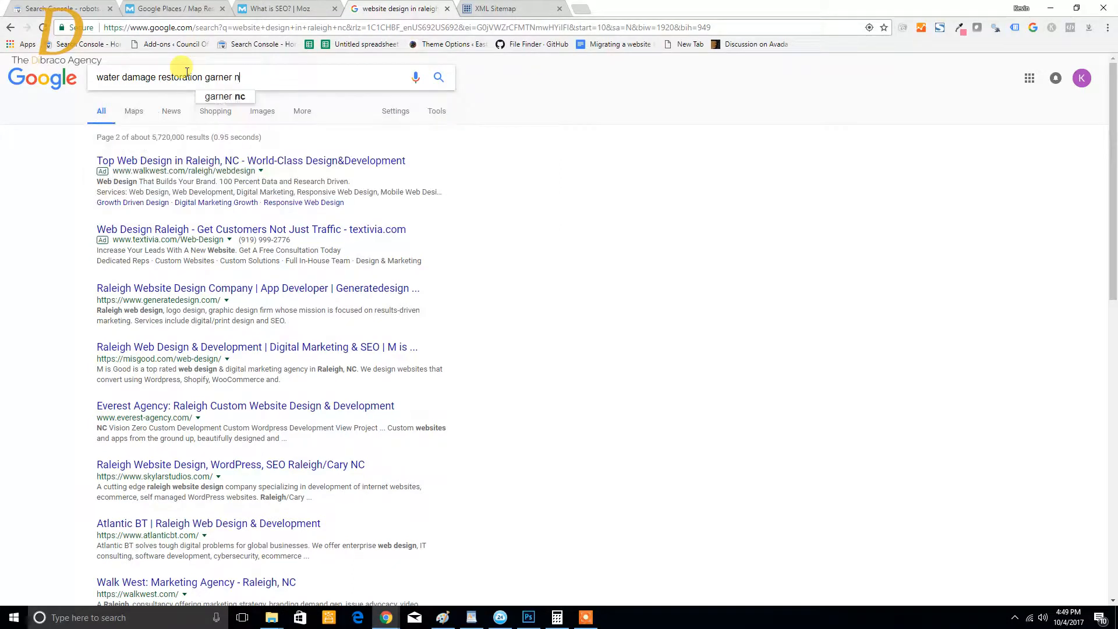
pyautogui.scroll(-10, 344, 252)
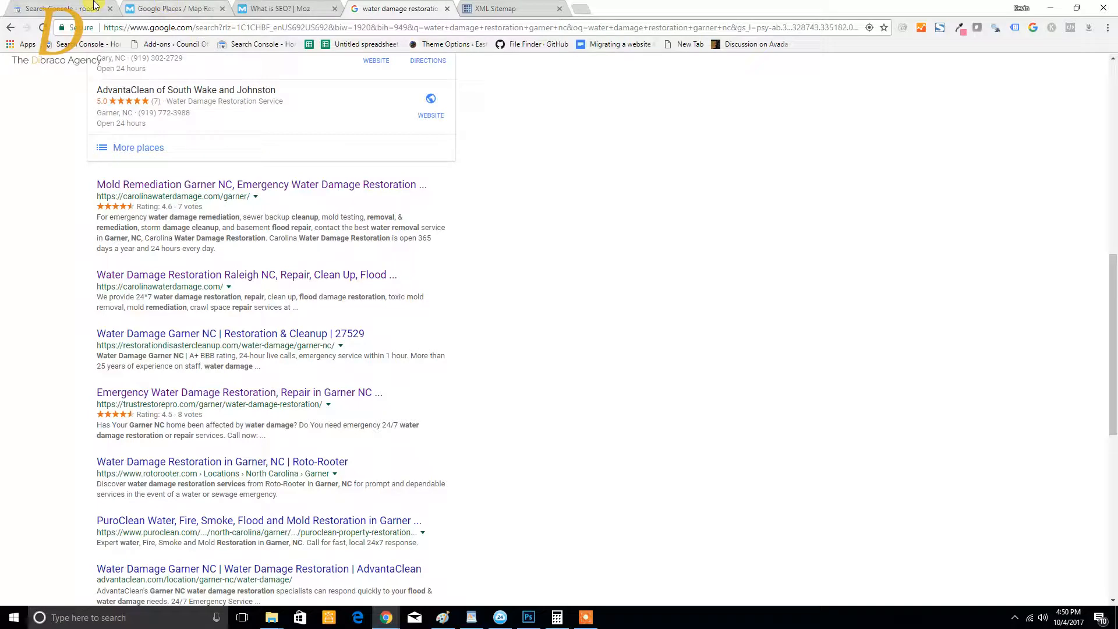
# - View the Structured Data report and the Rich Cards report for the site in Search Console
pyautogui.click(55, 7)
pyautogui.click(75, 192)
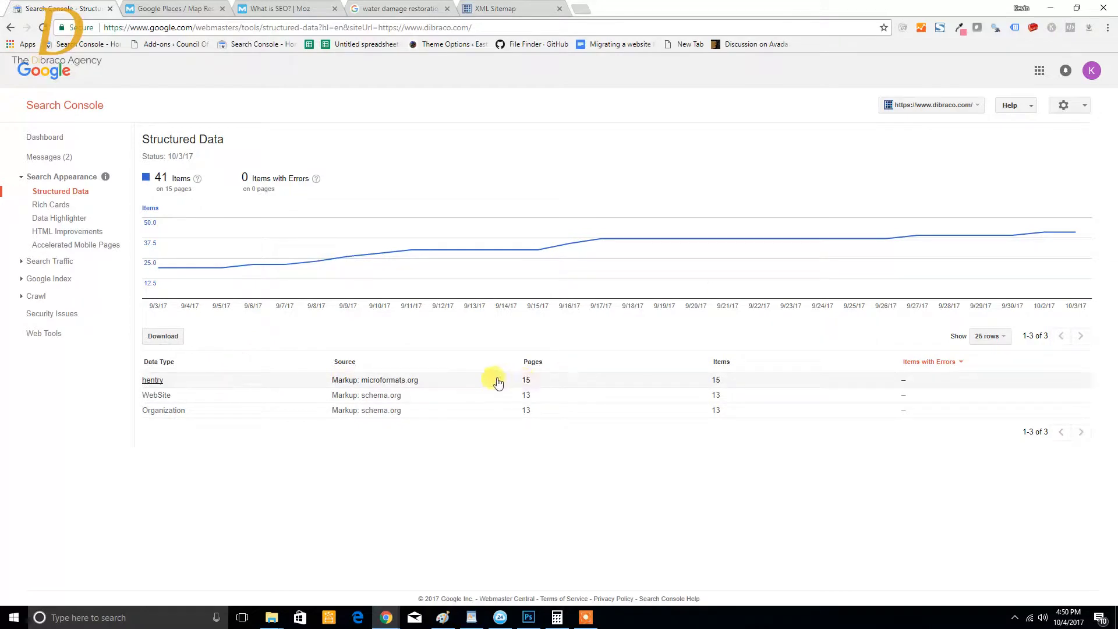
pyautogui.click(527, 366)
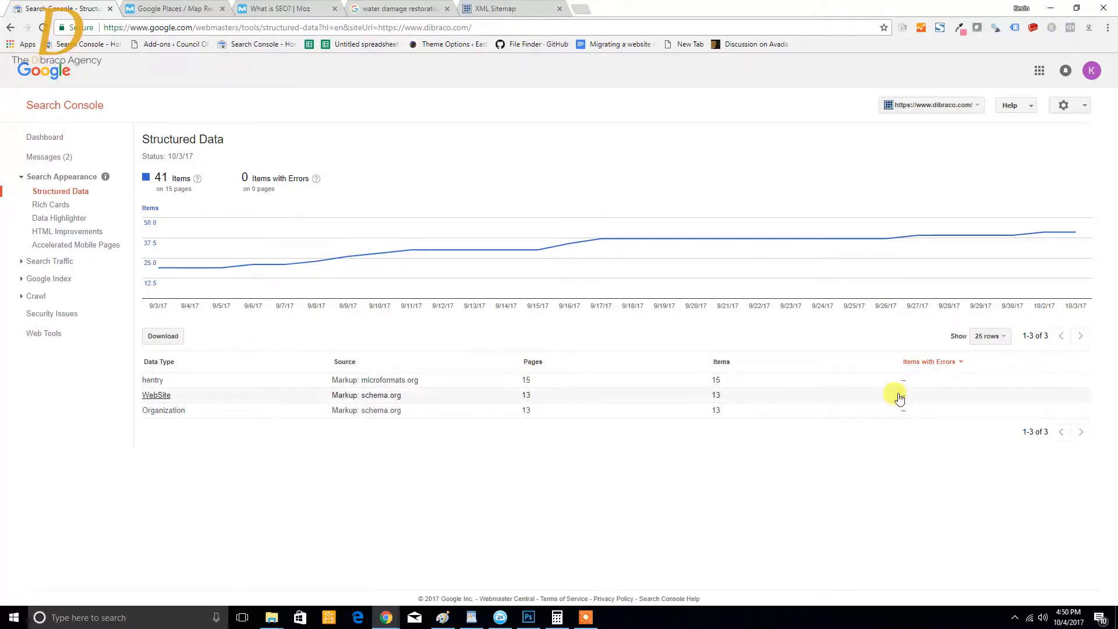
pyautogui.click(58, 207)
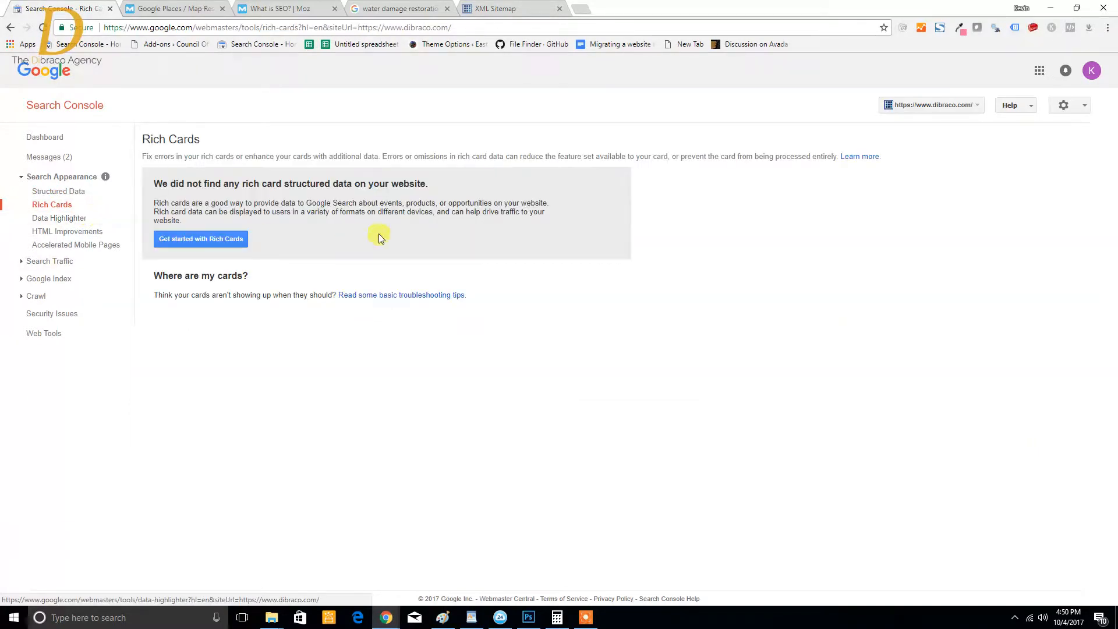
pyautogui.click(248, 242)
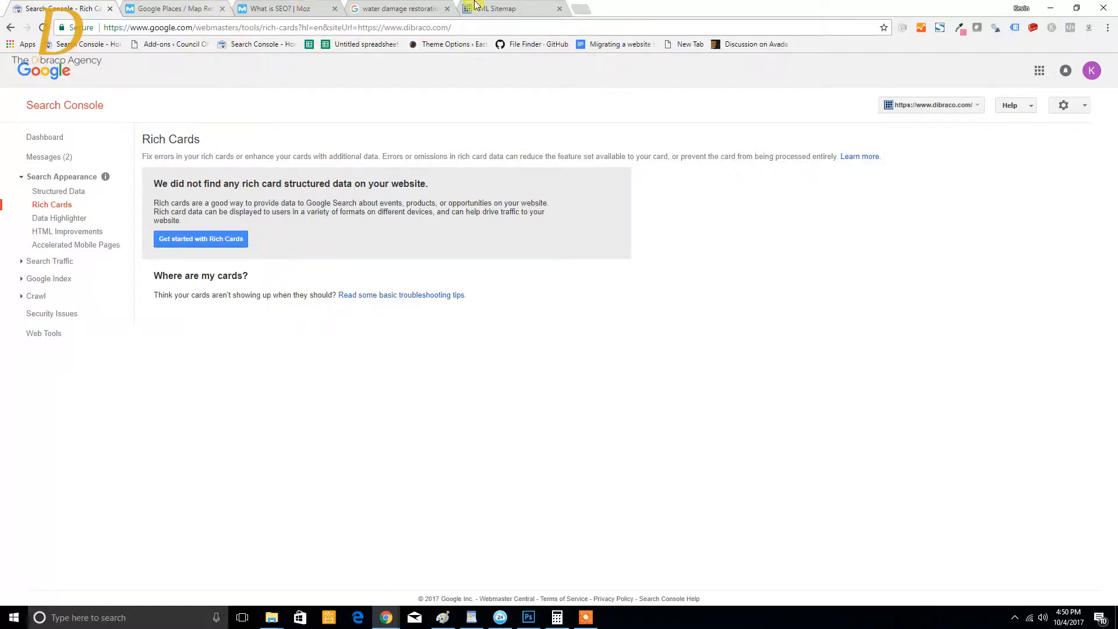
# - Search Google for "garlic powder" to view an example of rich search results
pyautogui.click(389, 9)
pyautogui.click(386, 28)
pyautogui.write('garlic powe')
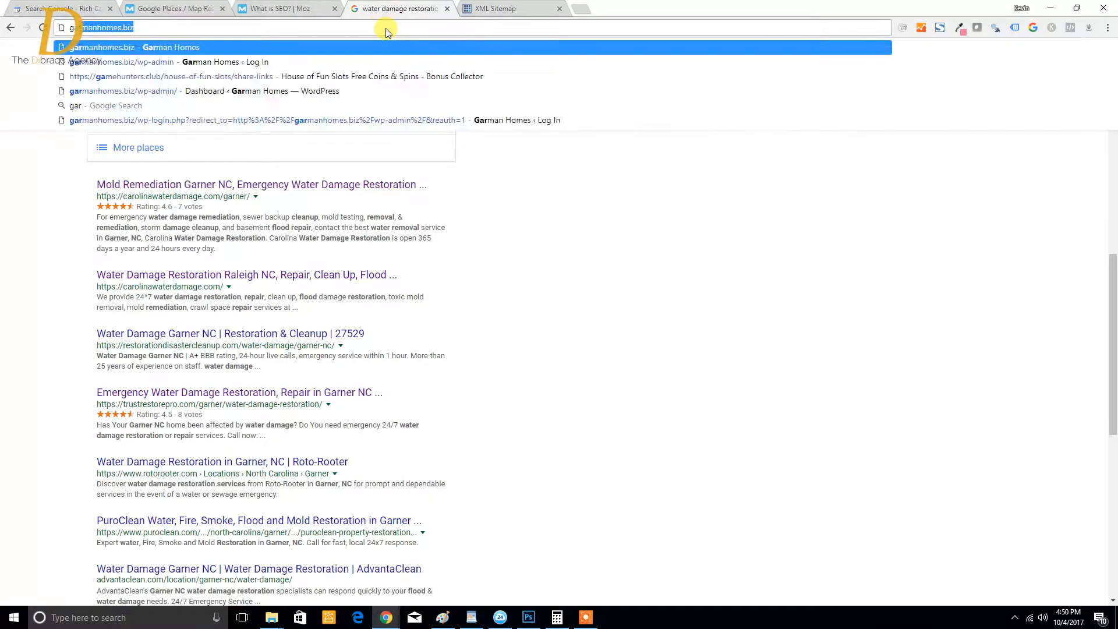
pyautogui.write('er')
pyautogui.press('Return')
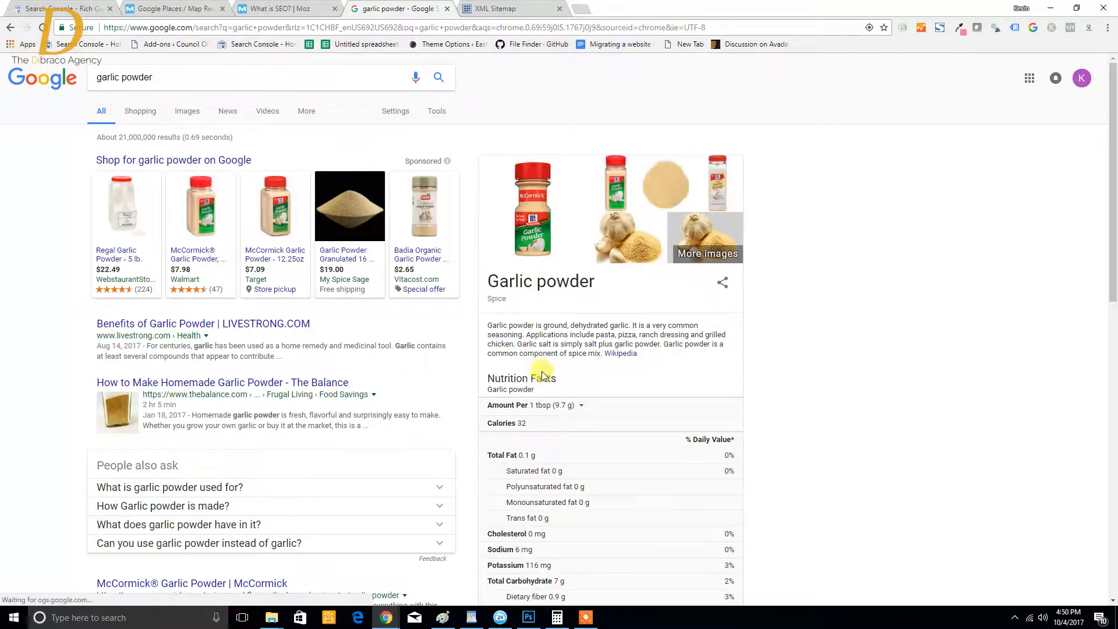
# - Return to Search Console and open the Data Highlighter for the Dibraco site
pyautogui.click(250, 4)
pyautogui.click(47, 5)
pyautogui.click(57, 218)
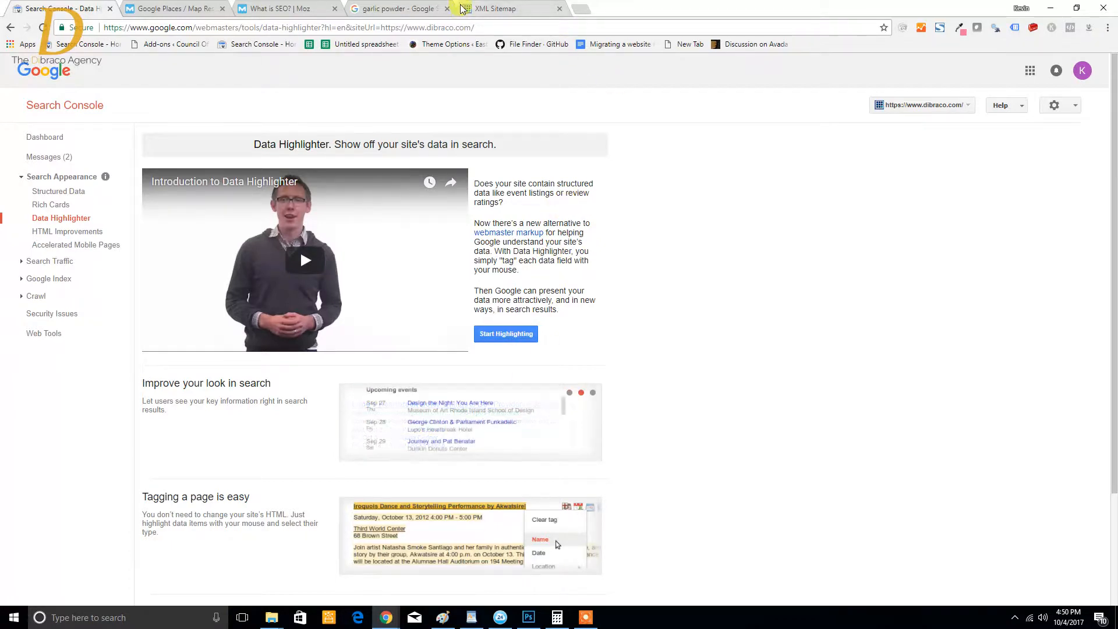
# - Go back to the Google results for water damage restoration garner nc
pyautogui.click(400, 8)
pyautogui.click(9, 28)
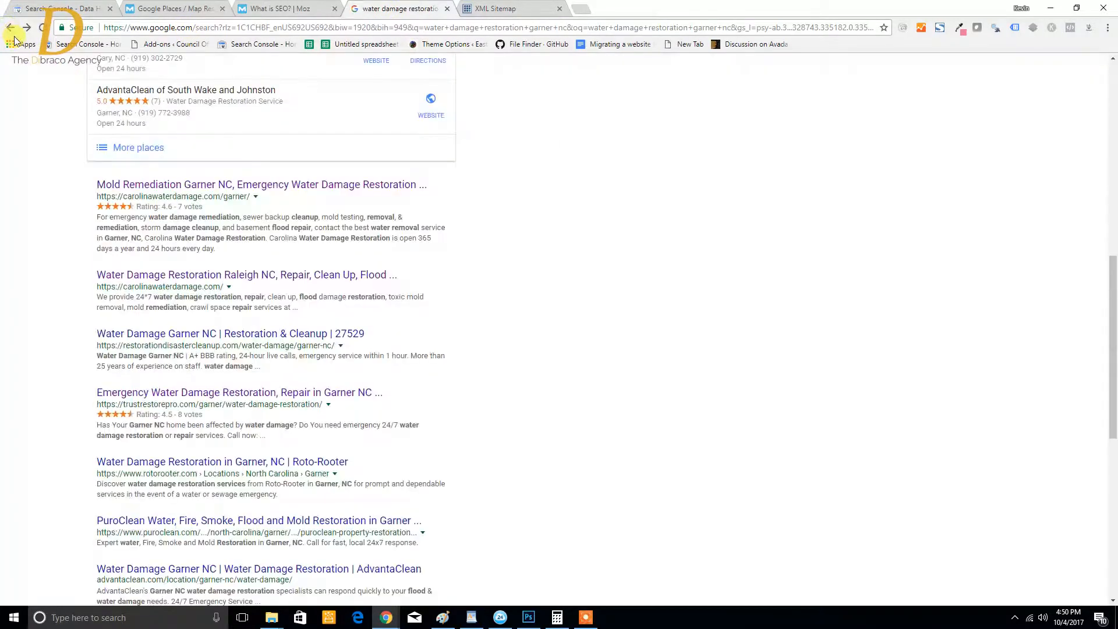
# - Examine the description snippets of the organic Google results for water damage restoration garner nc
pyautogui.moveTo(101, 353); pyautogui.dragTo(176, 355)
pyautogui.scroll(-4, 289, 369)
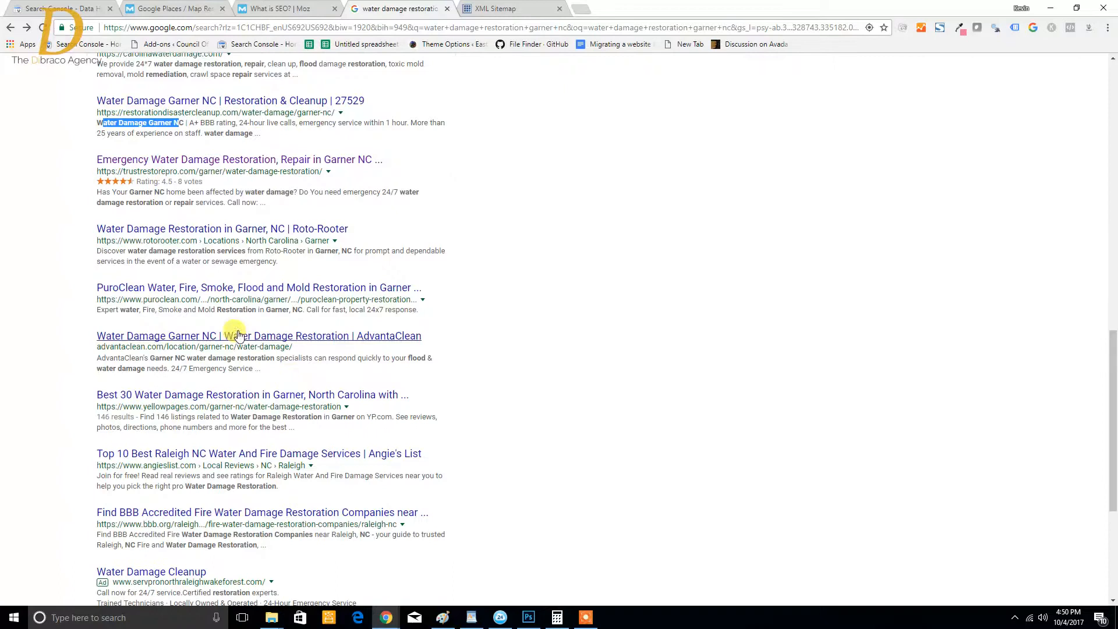
pyautogui.moveTo(91, 309); pyautogui.dragTo(316, 311)
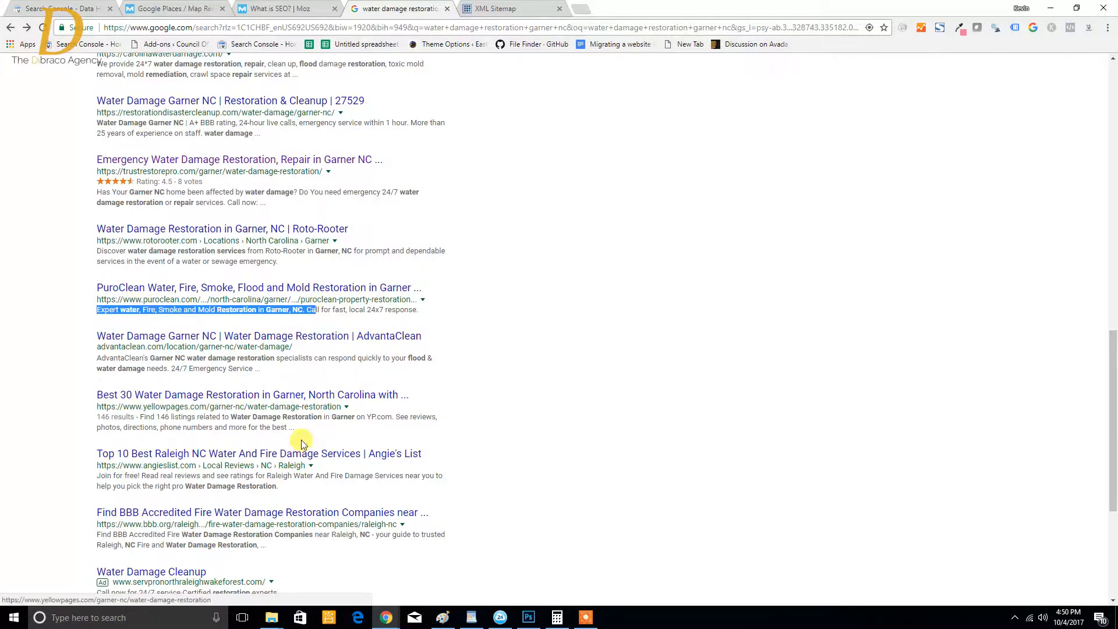
pyautogui.scroll(-3, 295, 431)
pyautogui.scroll(14, 298, 423)
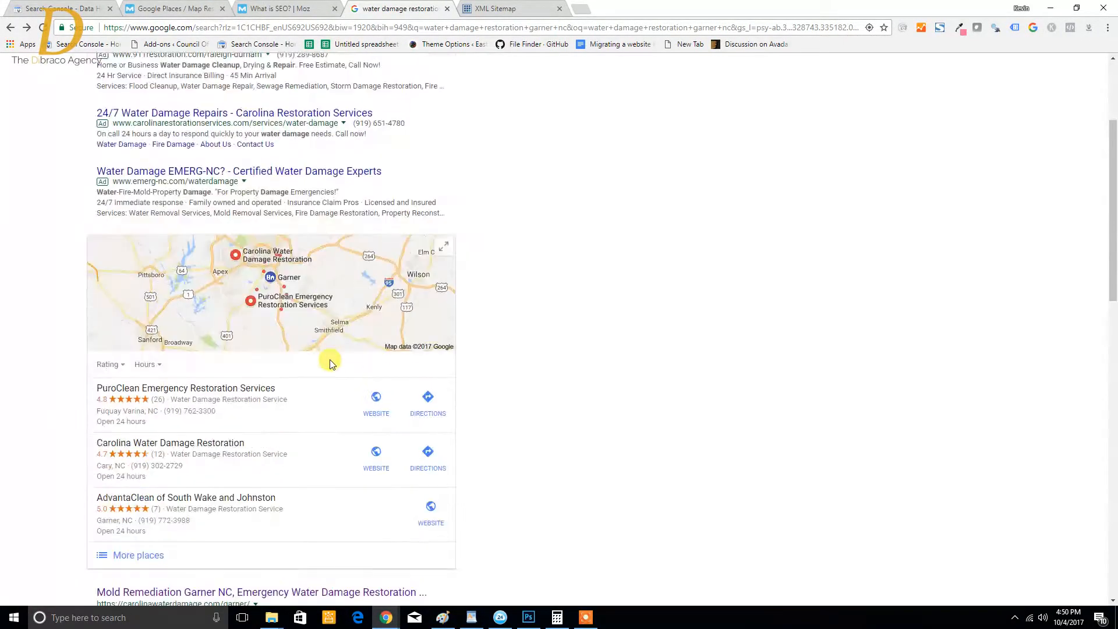
pyautogui.scroll(-6, 332, 375)
# - Return to Search Console and view the HTML Improvements and Accelerated Mobile Pages reports for the Dibraco site
pyautogui.click(44, 5)
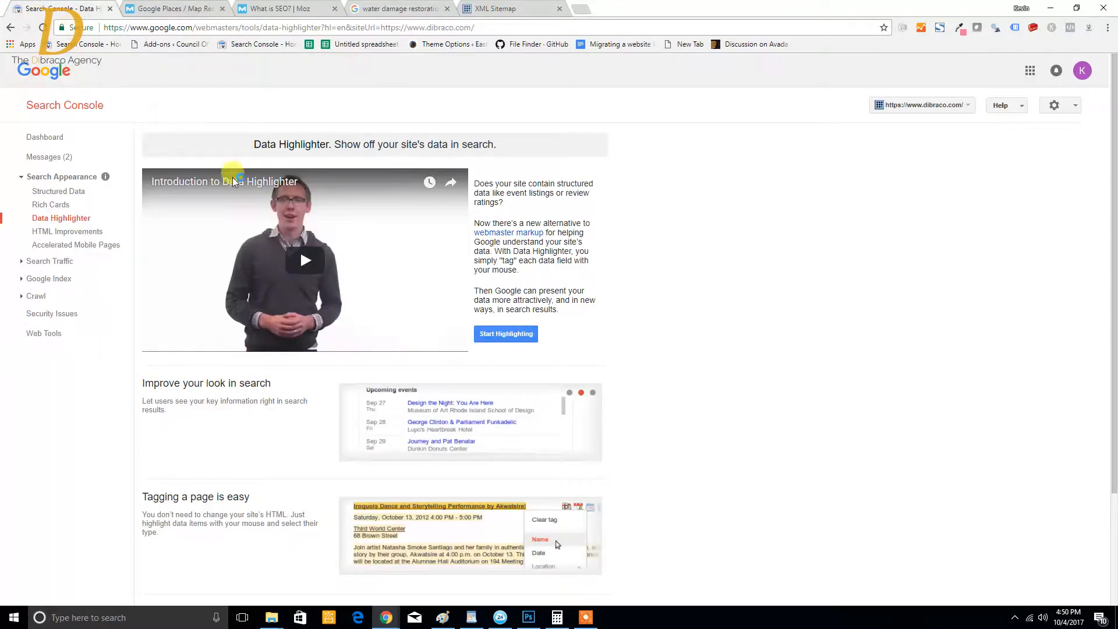
pyautogui.click(91, 233)
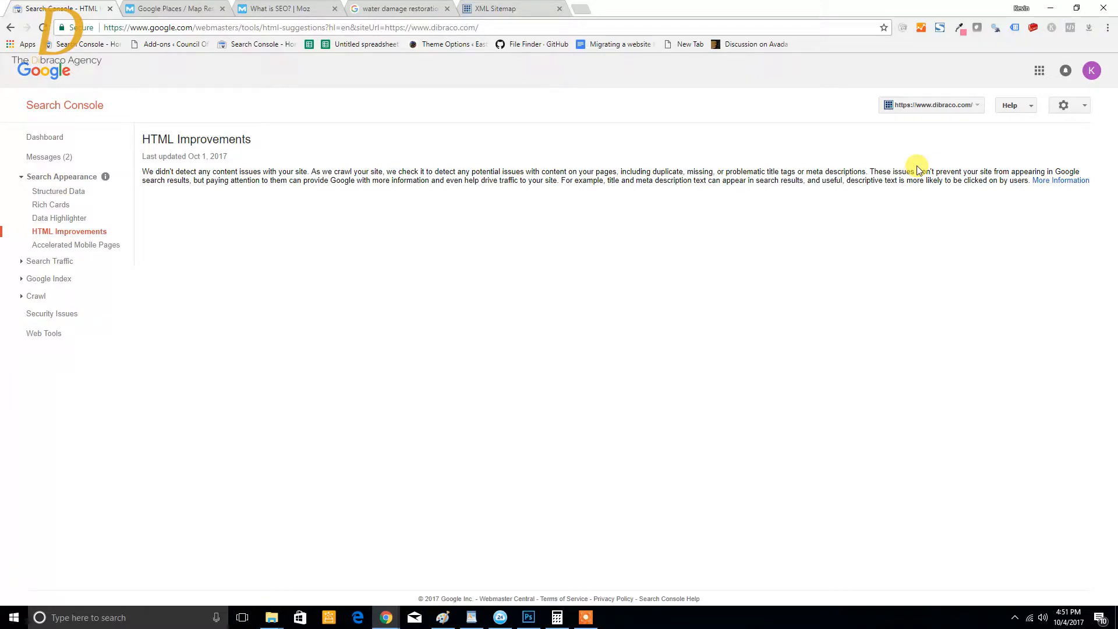
pyautogui.click(81, 245)
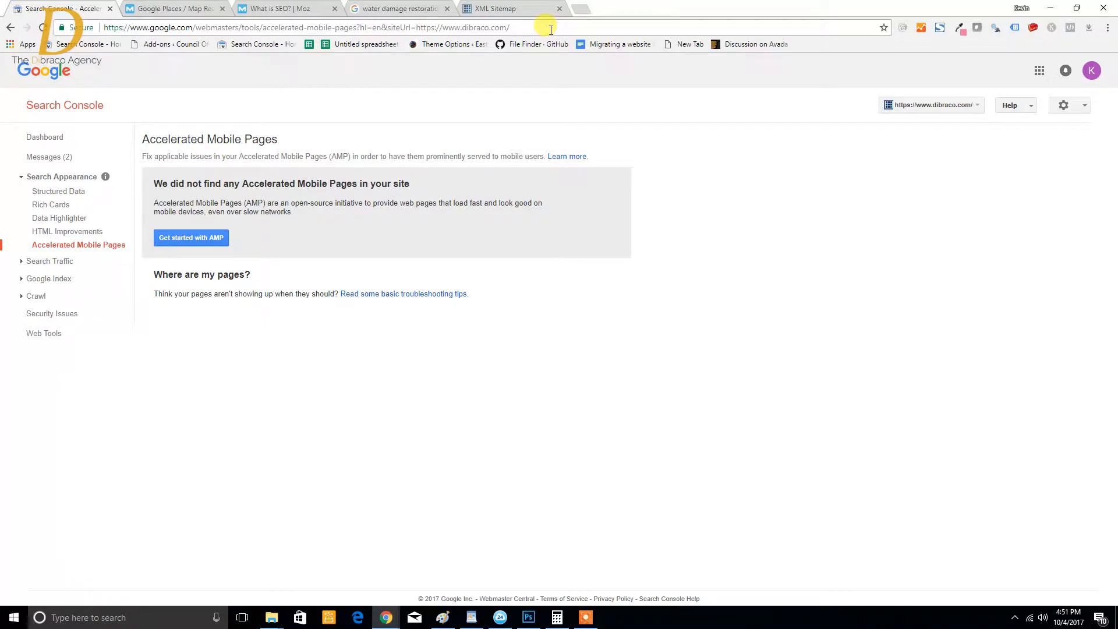
# - Open the Pingdom website speed test at tools.pingdom.com in a new browser tab
pyautogui.click(578, 9)
pyautogui.write('tools.pingdom.com')
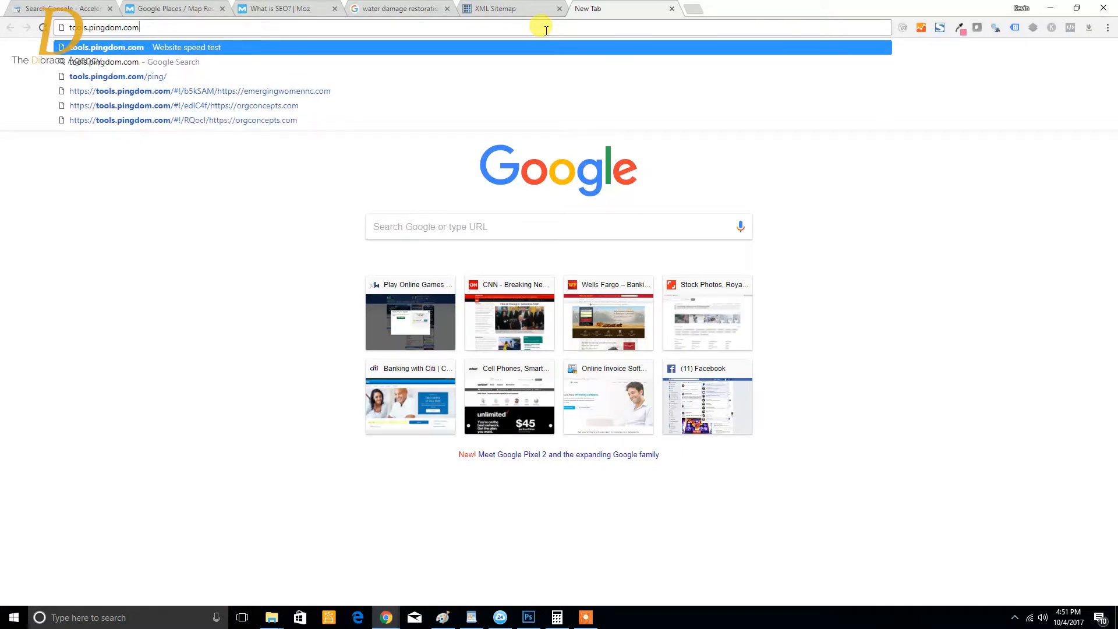
pyautogui.press('Return')
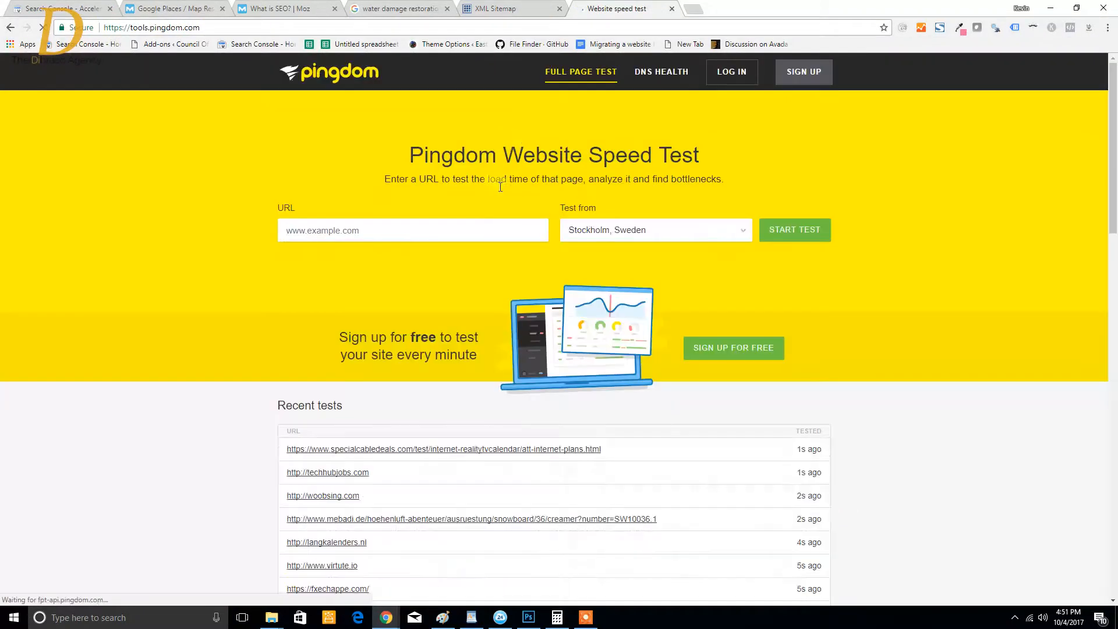
pyautogui.click(436, 225)
pyautogui.write('htt')
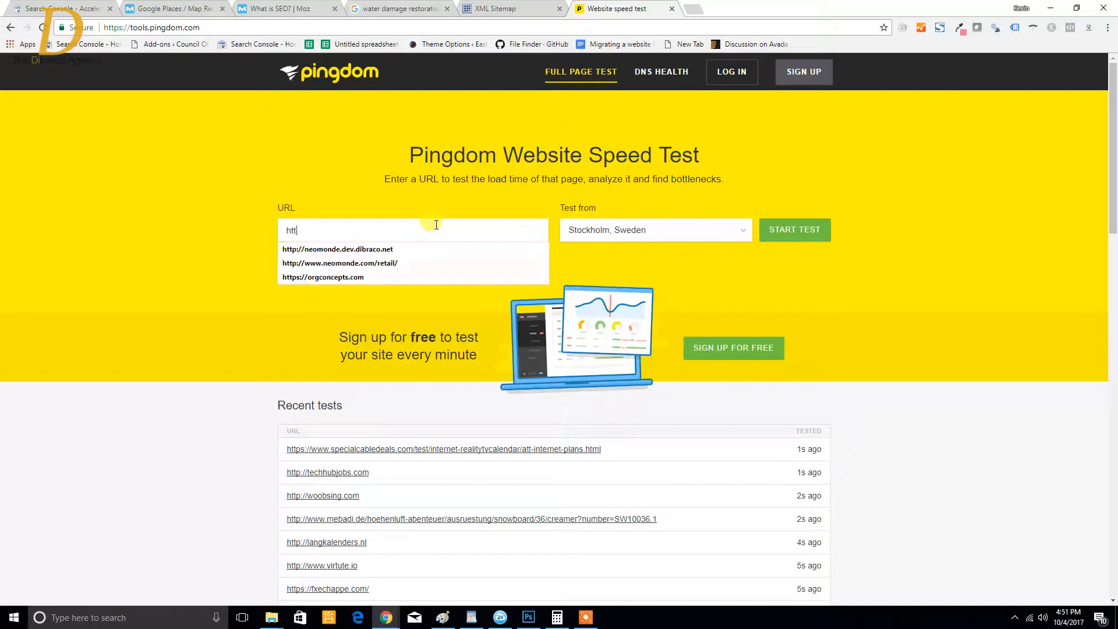
pyautogui.write('ps://d')
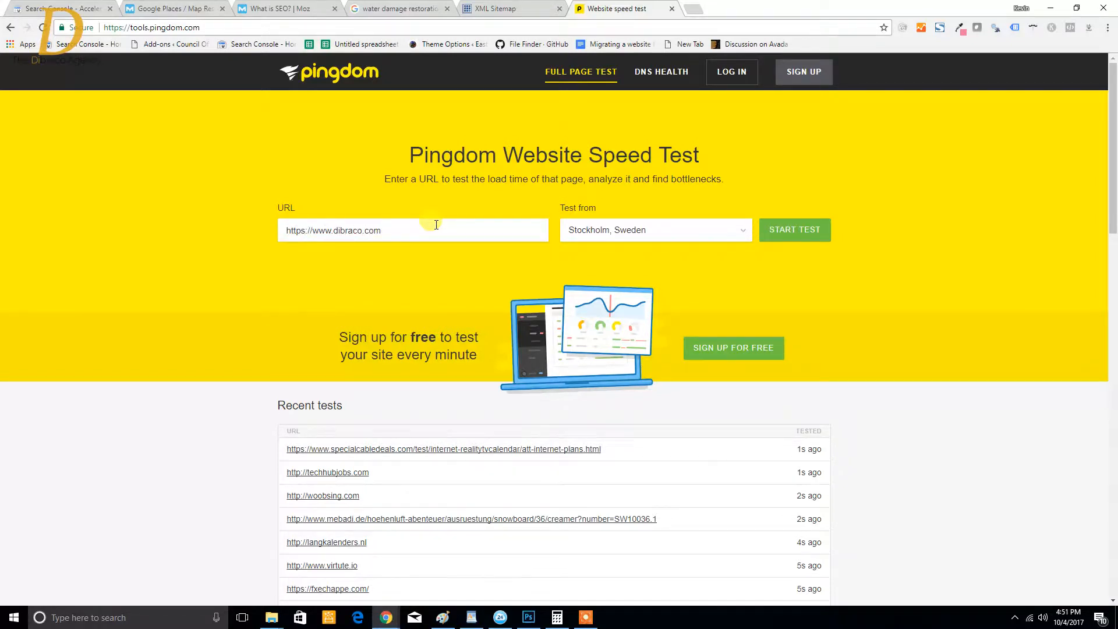
pyautogui.scroll(-1, 435, 221)
pyautogui.click(627, 215)
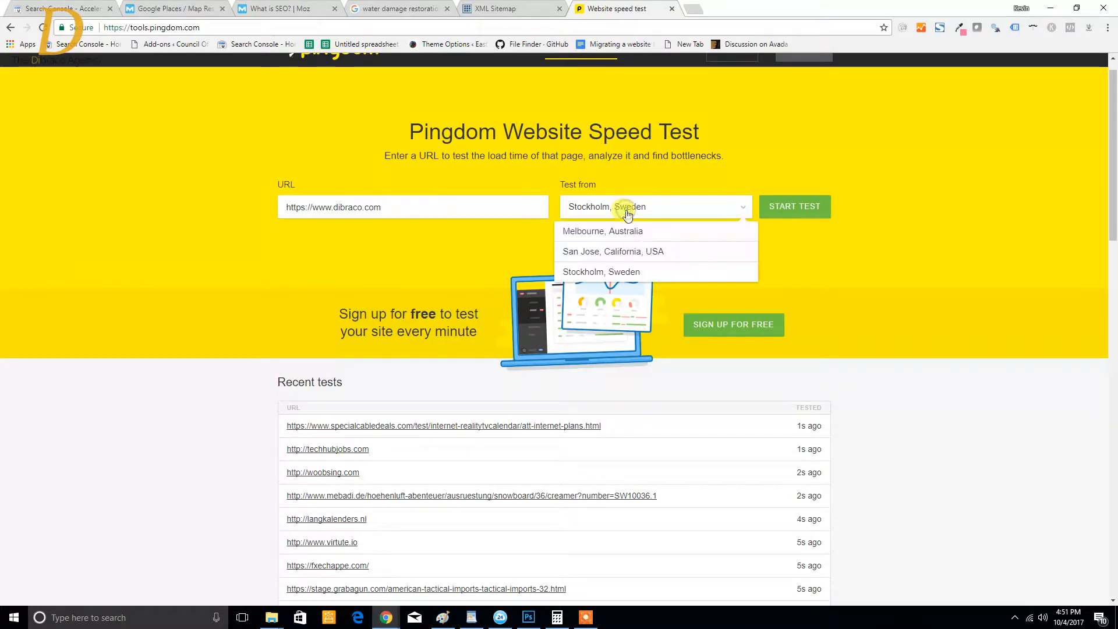
pyautogui.click(632, 251)
pyautogui.click(802, 208)
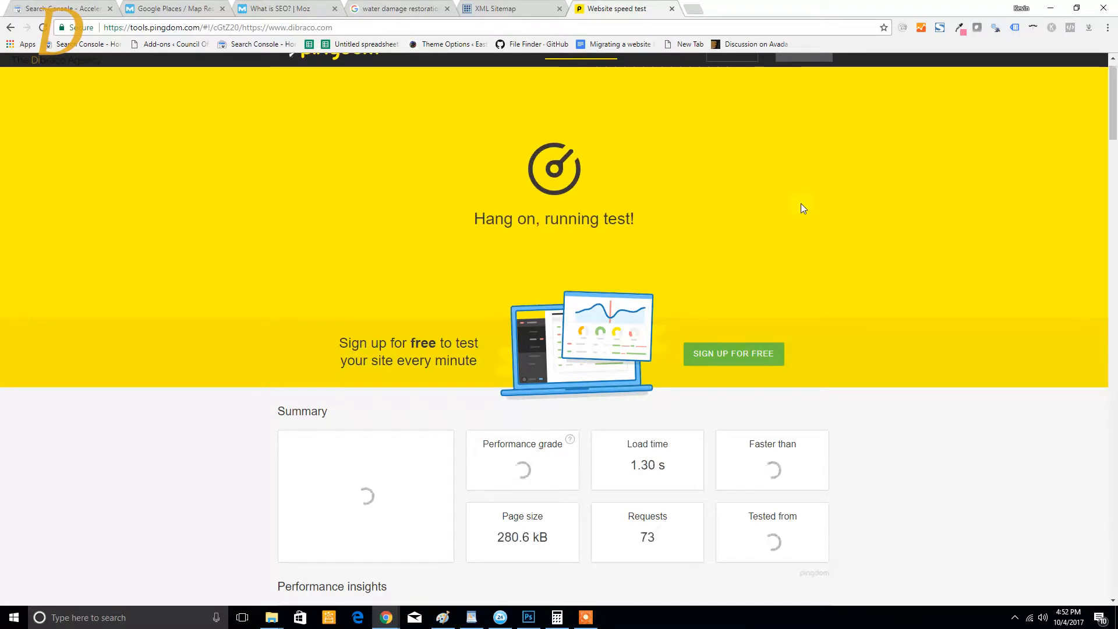
# - Review the Dibraco test's load time and the details of the browser caching and external JavaScript performance insights
pyautogui.scroll(-3, 780, 244)
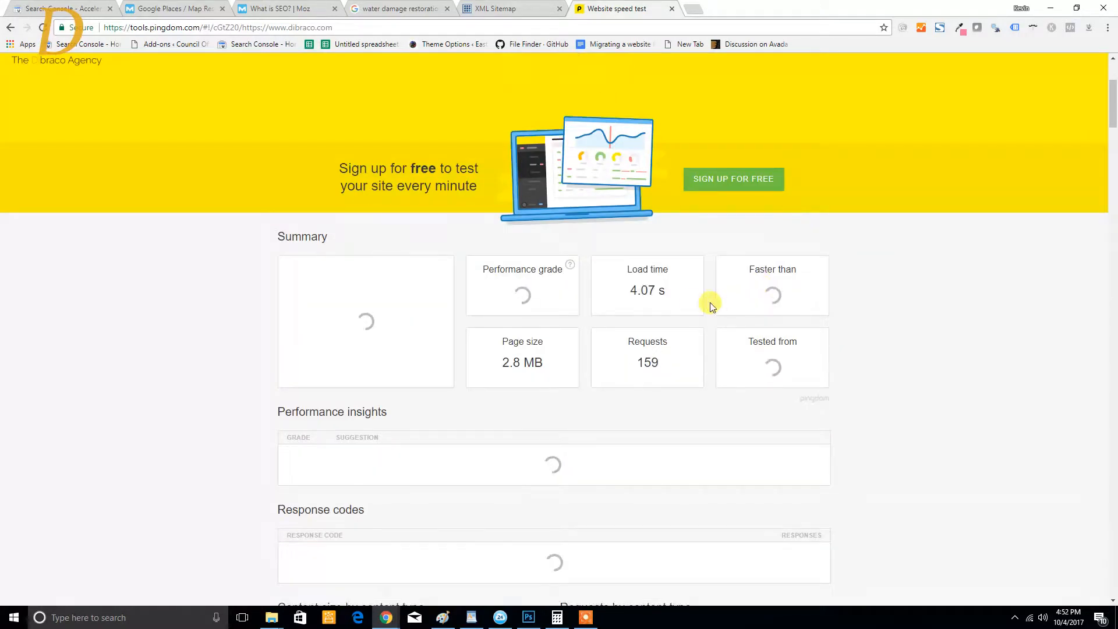
pyautogui.tripleClick(659, 290)
pyautogui.scroll(-2, 526, 364)
pyautogui.click(528, 366)
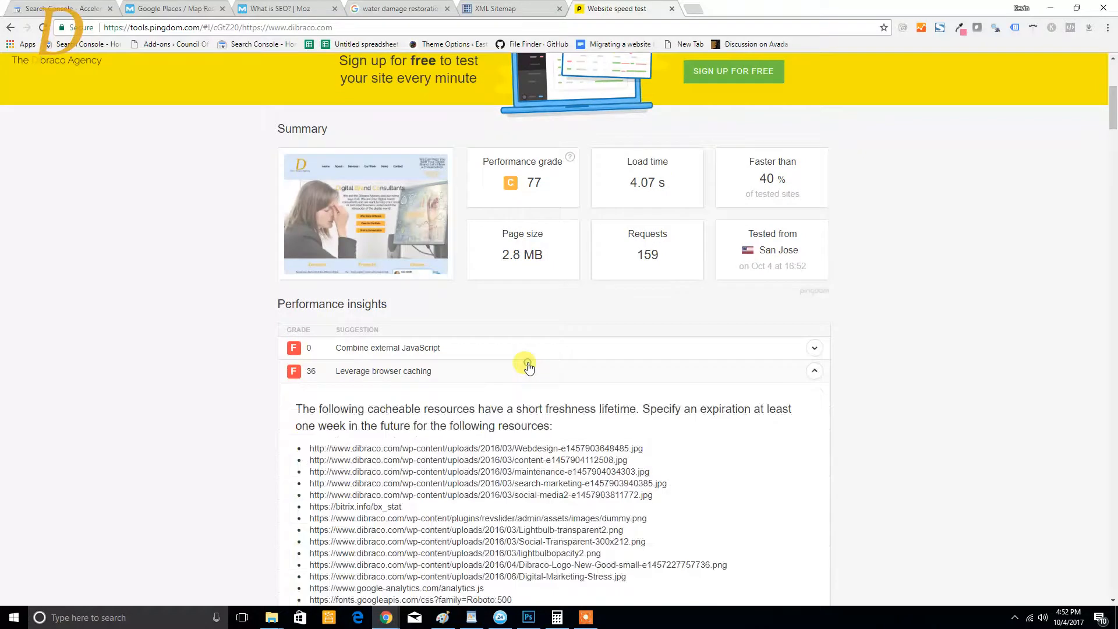
pyautogui.click(527, 350)
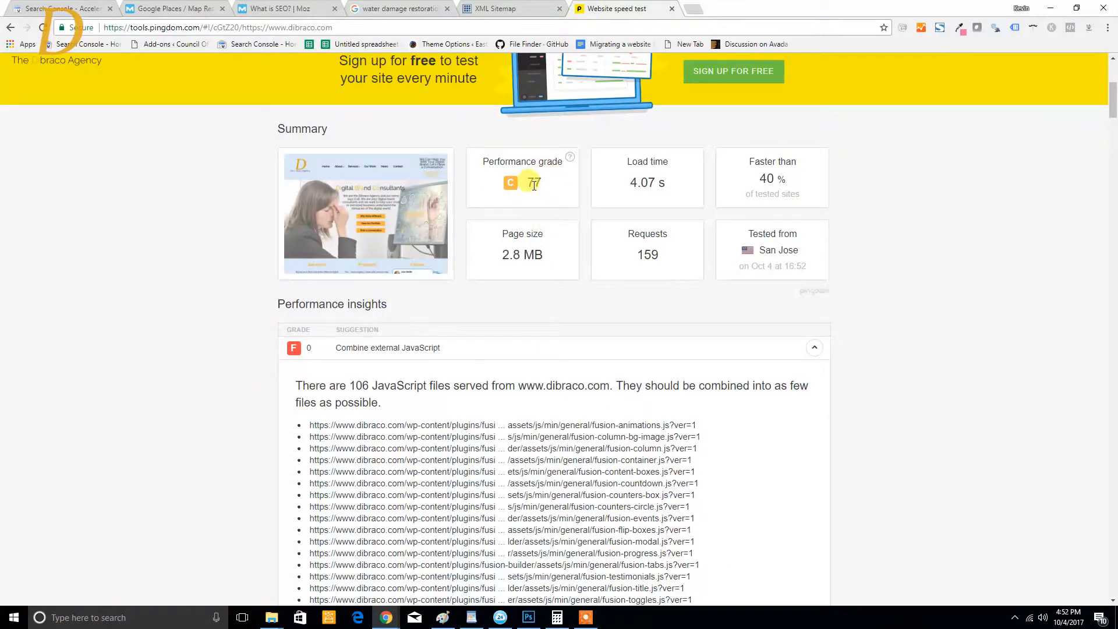
pyautogui.scroll(5, 534, 185)
pyautogui.moveTo(312, 216); pyautogui.dragTo(505, 213)
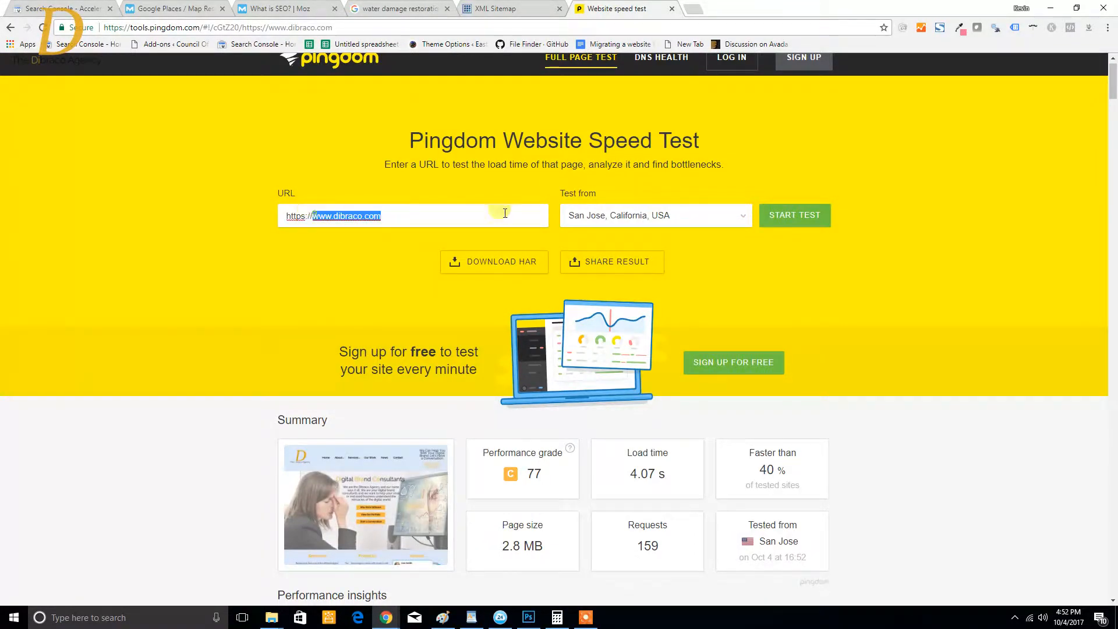
pyautogui.write('www')
pyautogui.press('BackSpace')
pyautogui.write('ttps://trustr')
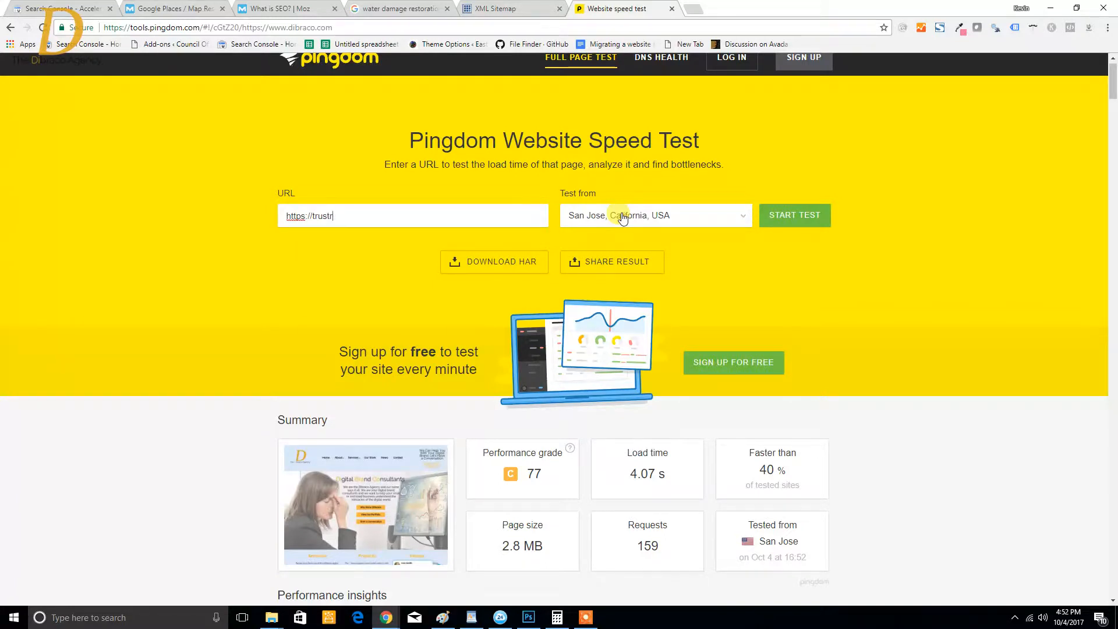
pyautogui.write('estorepro.com')
pyautogui.click(786, 216)
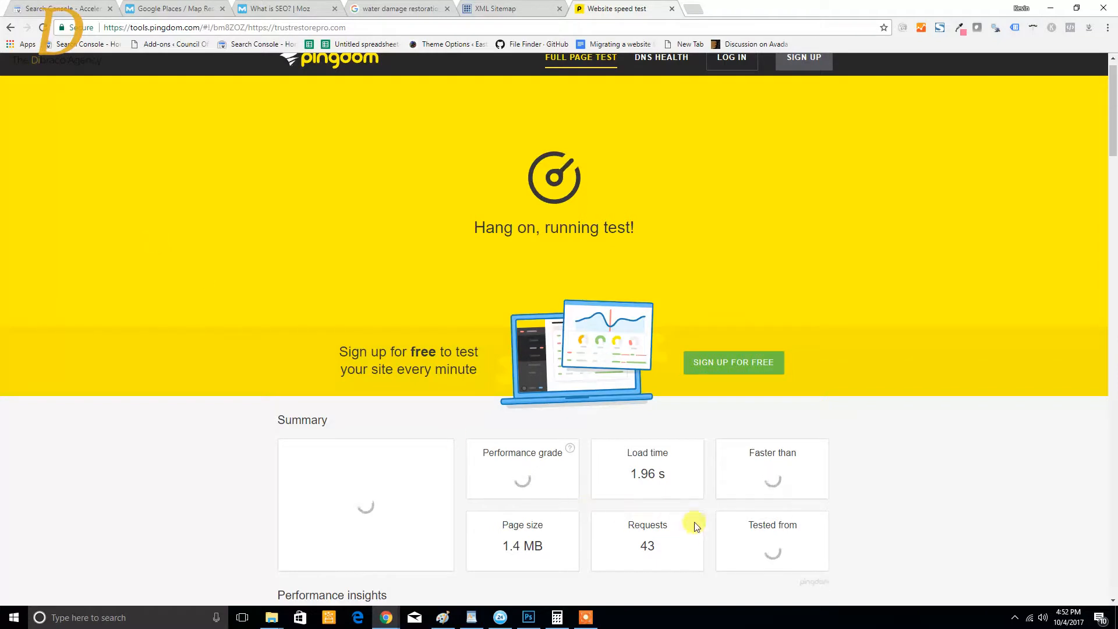
# - Examine the trustrestorepro.com speed test summary and its file requests
pyautogui.scroll(-5, 617, 396)
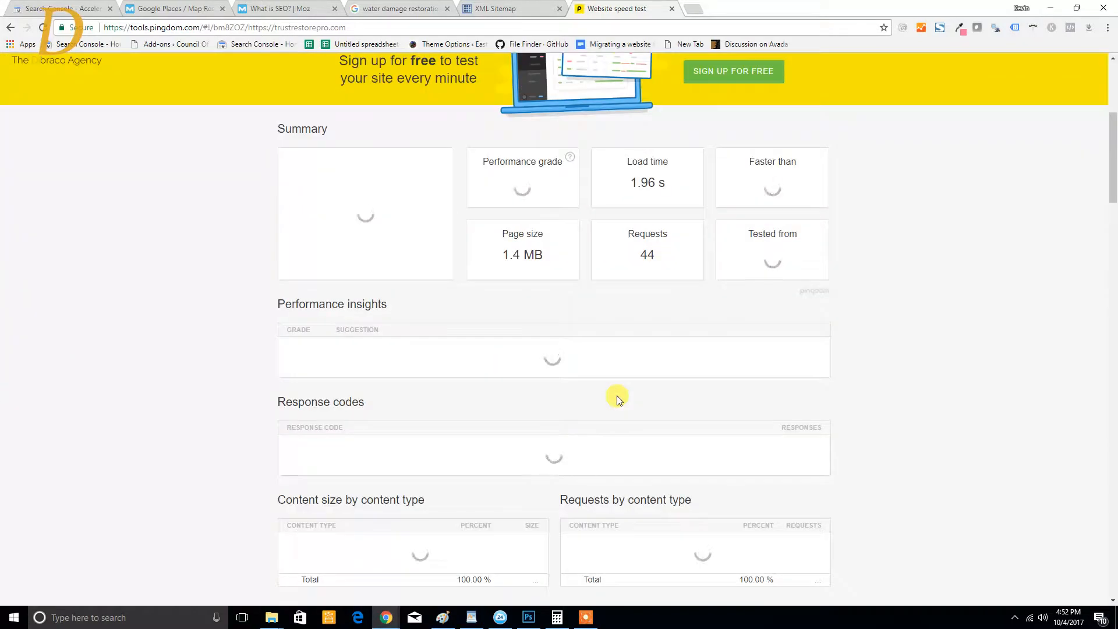
pyautogui.scroll(-6, 616, 396)
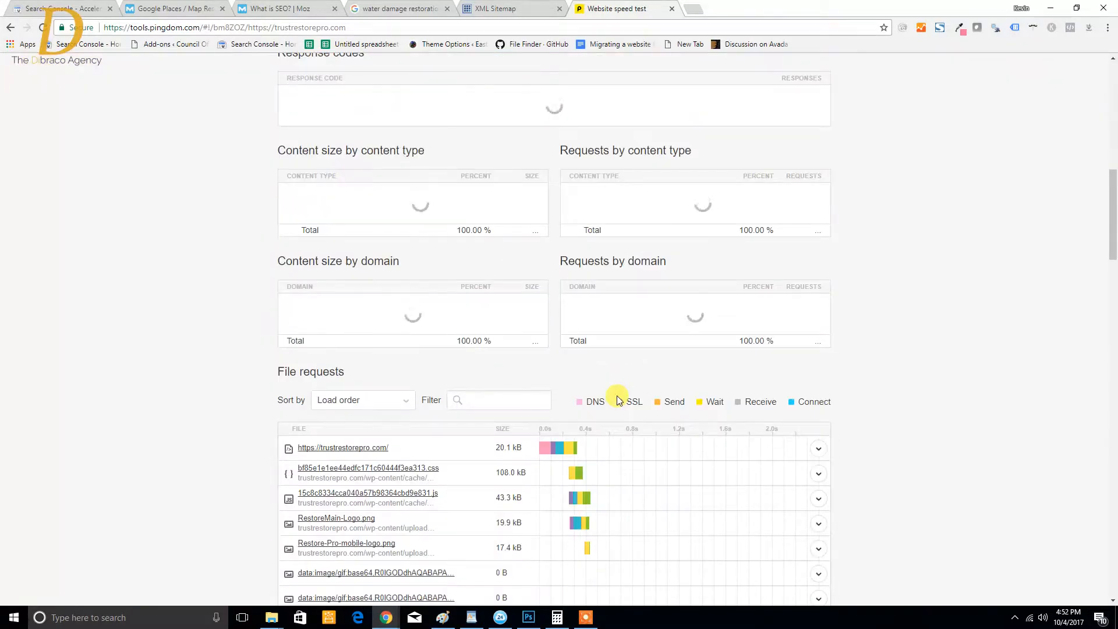
pyautogui.scroll(7, 530, 362)
pyautogui.scroll(4, 530, 362)
# - Return to Search Console, open Search Analytics, and show impressions and position alongside clicks, leaving CTR off
pyautogui.click(93, 8)
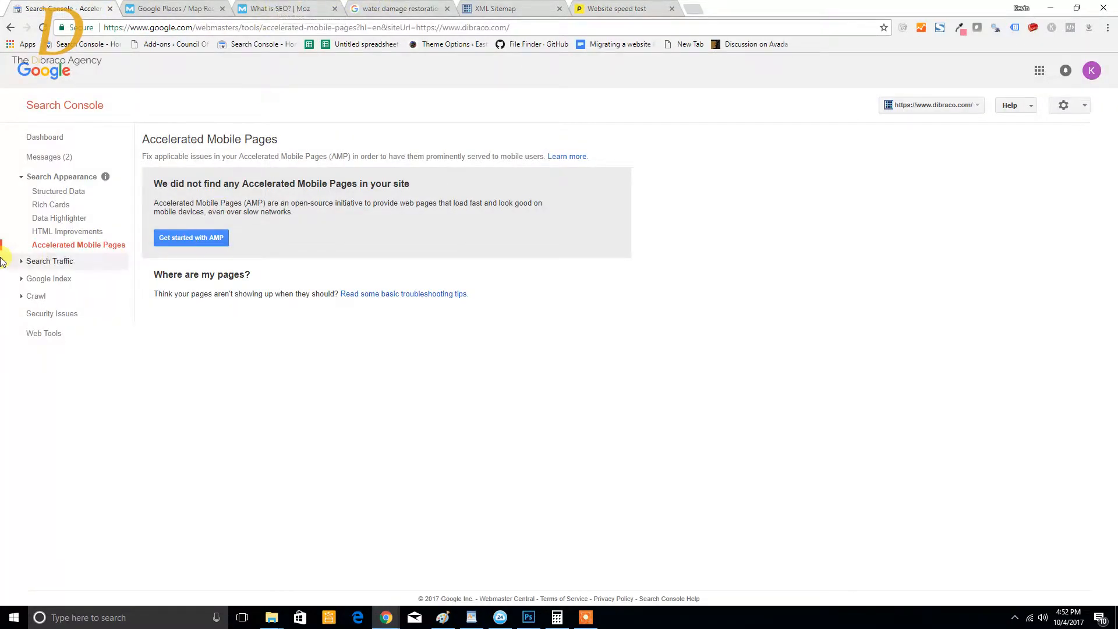
pyautogui.click(67, 265)
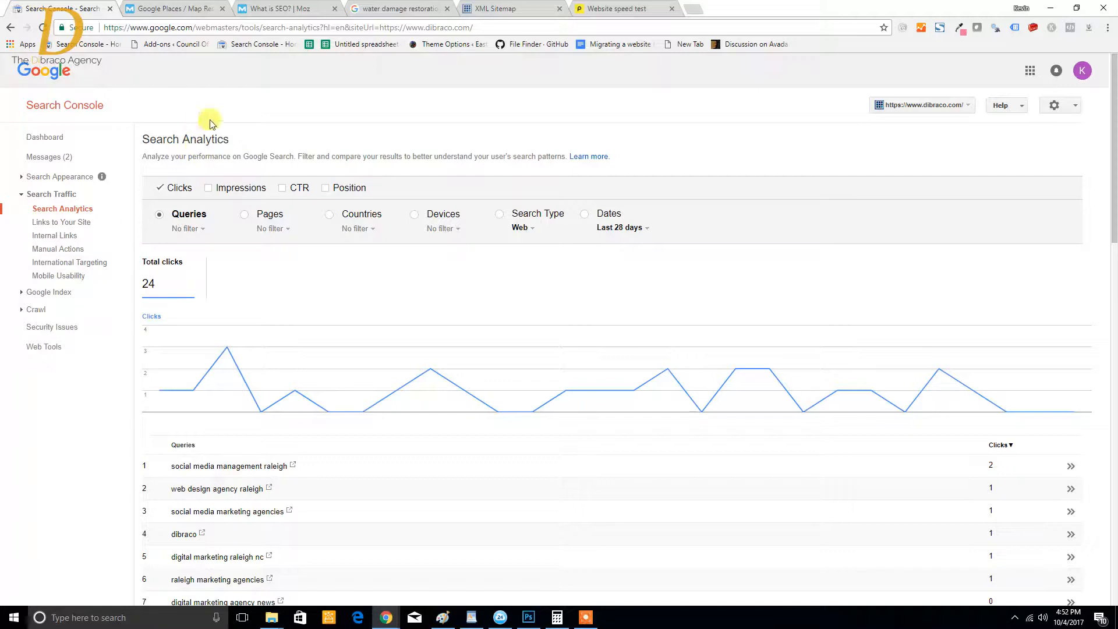
pyautogui.click(224, 190)
pyautogui.click(348, 188)
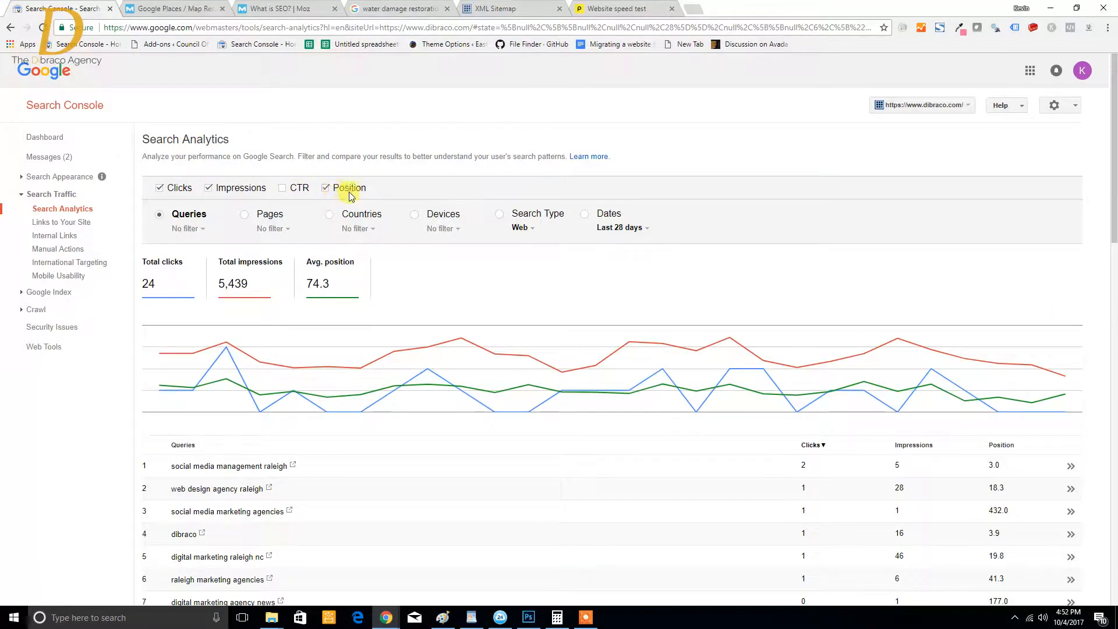
pyautogui.click(282, 189)
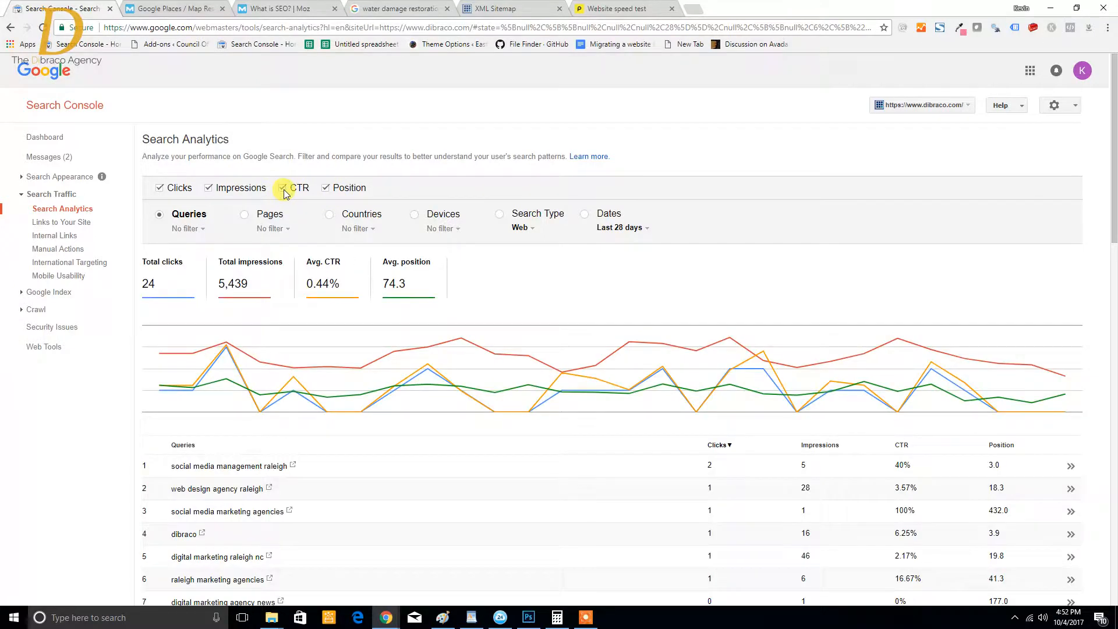
pyautogui.click(282, 188)
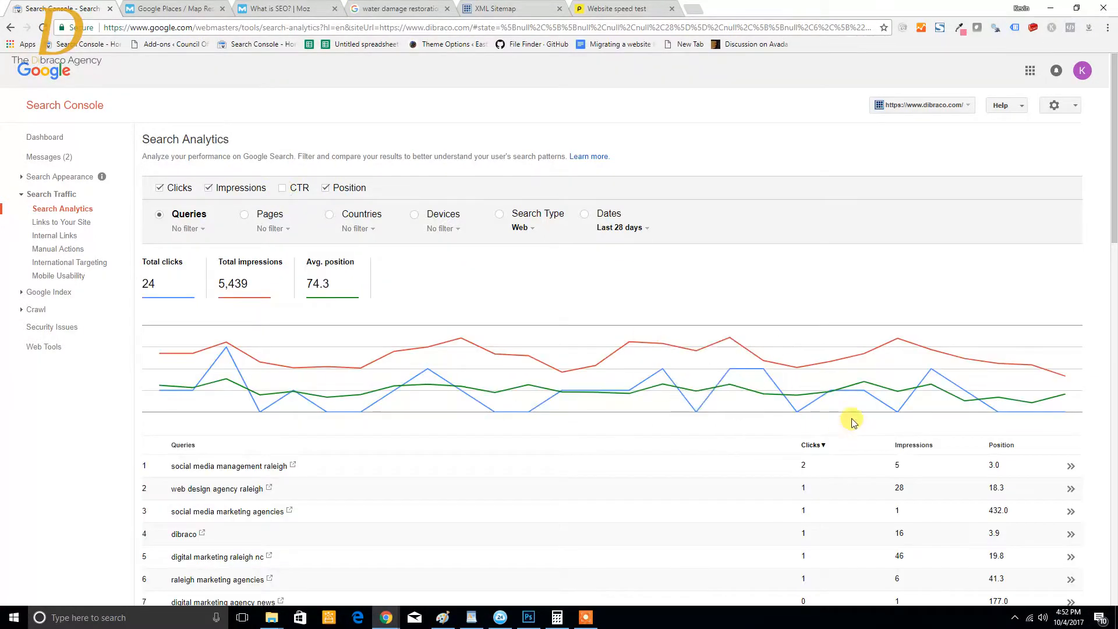
# - Compare the search queries by sorting them by impressions, by position, and again by clicks
pyautogui.scroll(-2, 517, 215)
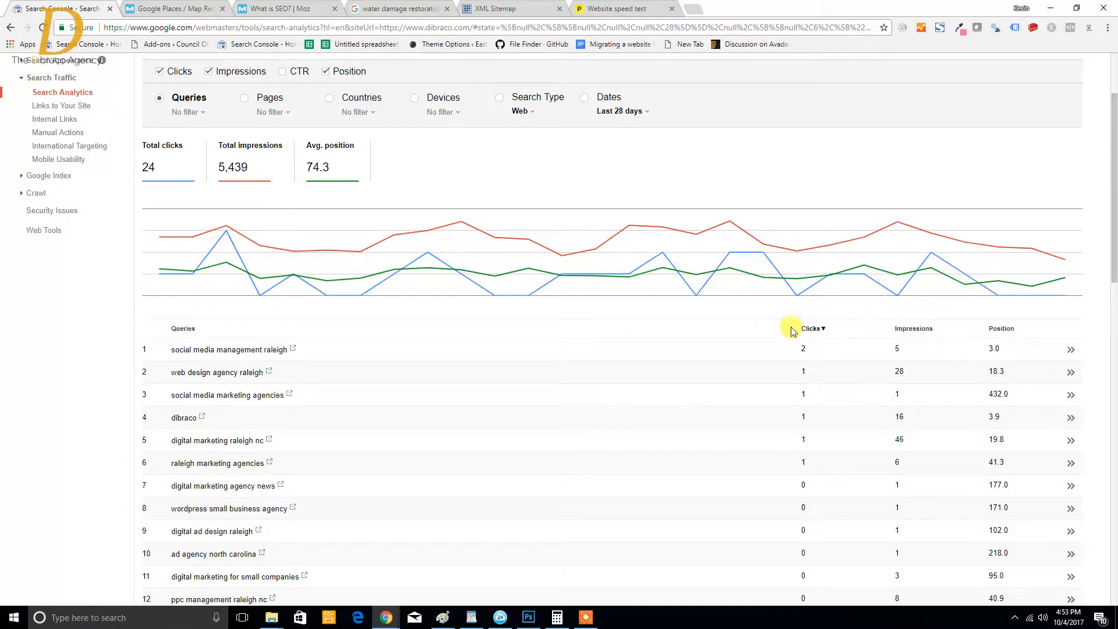
pyautogui.click(811, 329)
pyautogui.click(894, 330)
pyautogui.click(1000, 328)
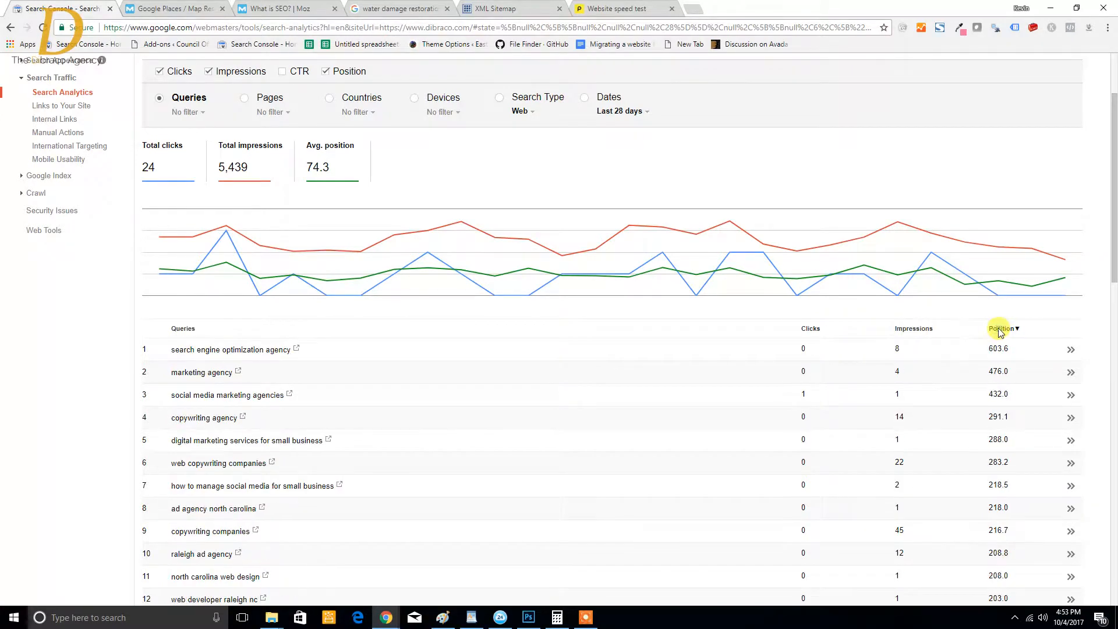
pyautogui.click(809, 329)
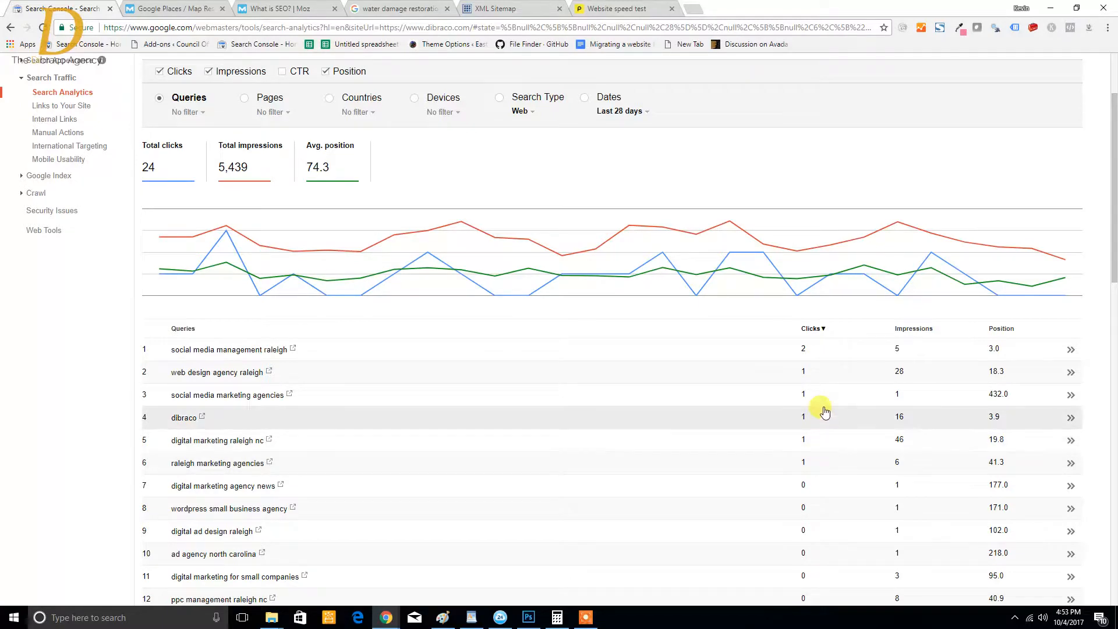
pyautogui.scroll(-1, 811, 441)
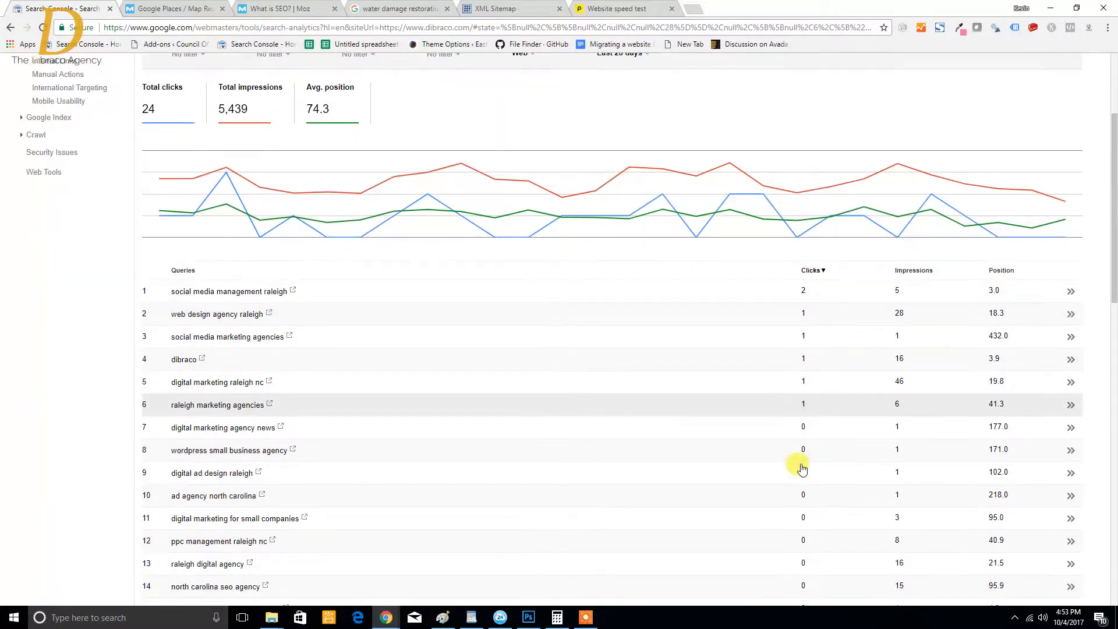
# - View the Search Analytics data by pages, then switch back to queries and sort them by impressions
pyautogui.scroll(3, 761, 424)
pyautogui.click(245, 214)
pyautogui.scroll(-3, 818, 443)
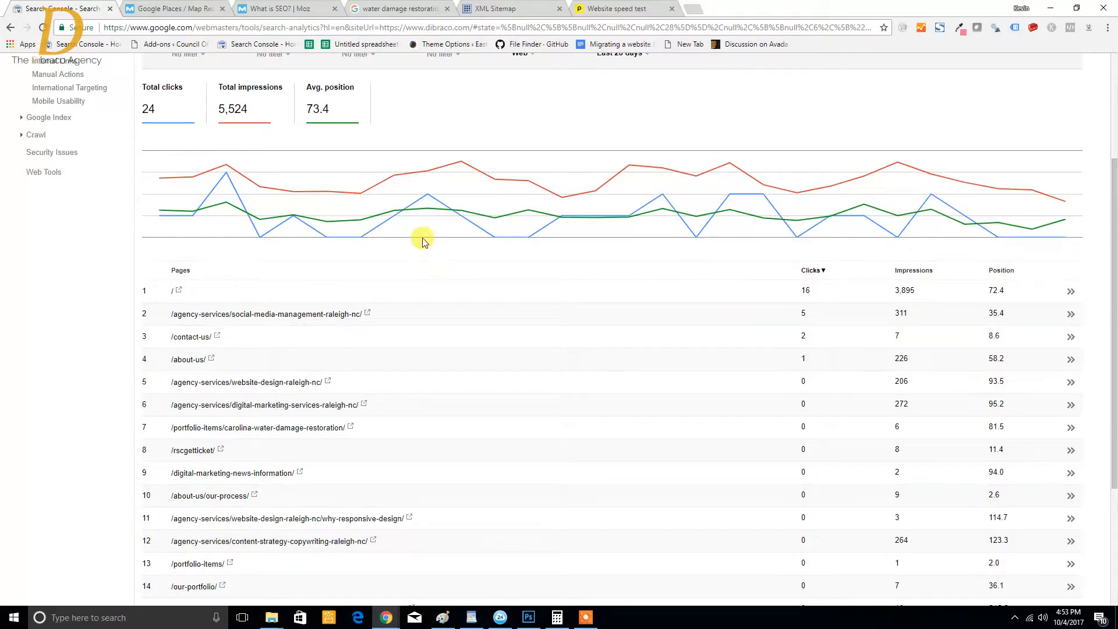
pyautogui.scroll(2, 425, 242)
pyautogui.click(161, 158)
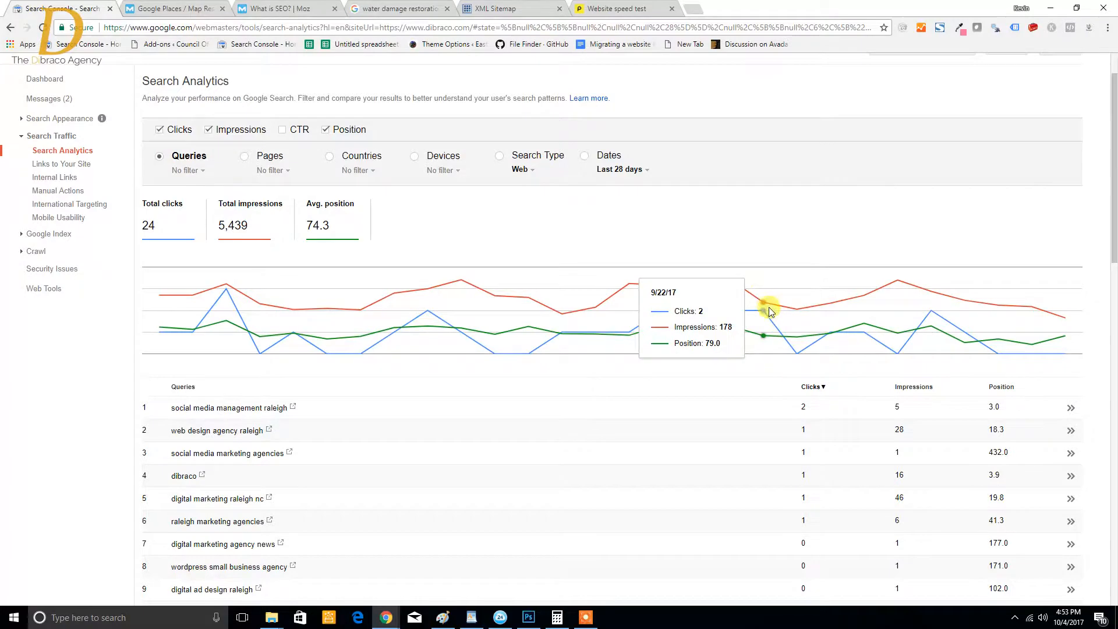
pyautogui.click(914, 387)
pyautogui.moveTo(593, 338)
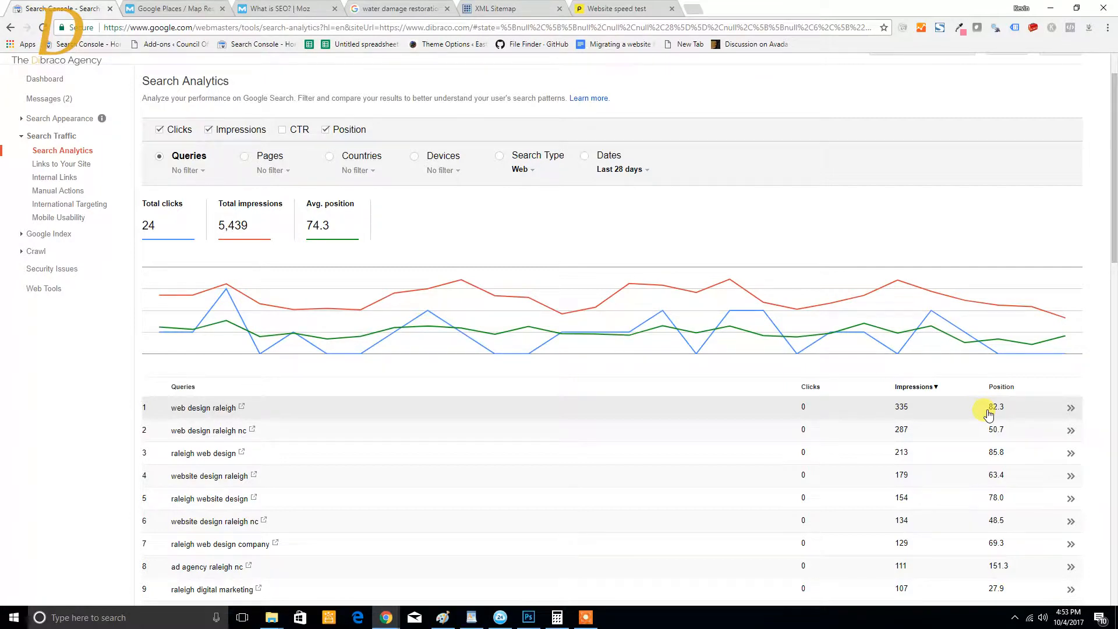
# - Search Google for "web design raleigh" in a new browser tab, checking the query's wording in Search Analytics
pyautogui.click(692, 12)
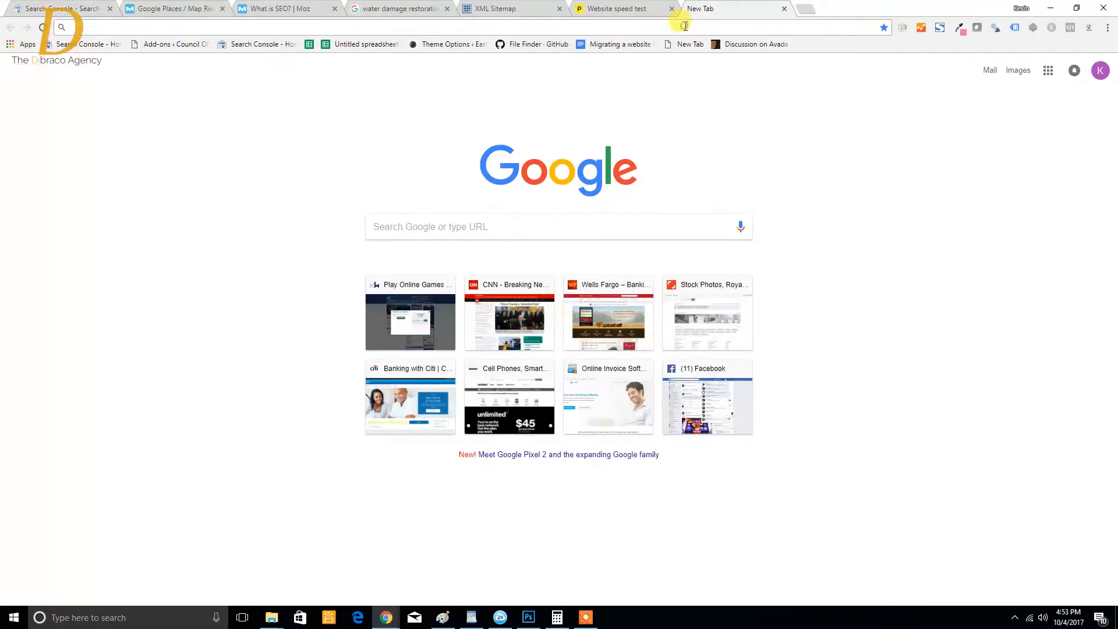
pyautogui.click(84, 8)
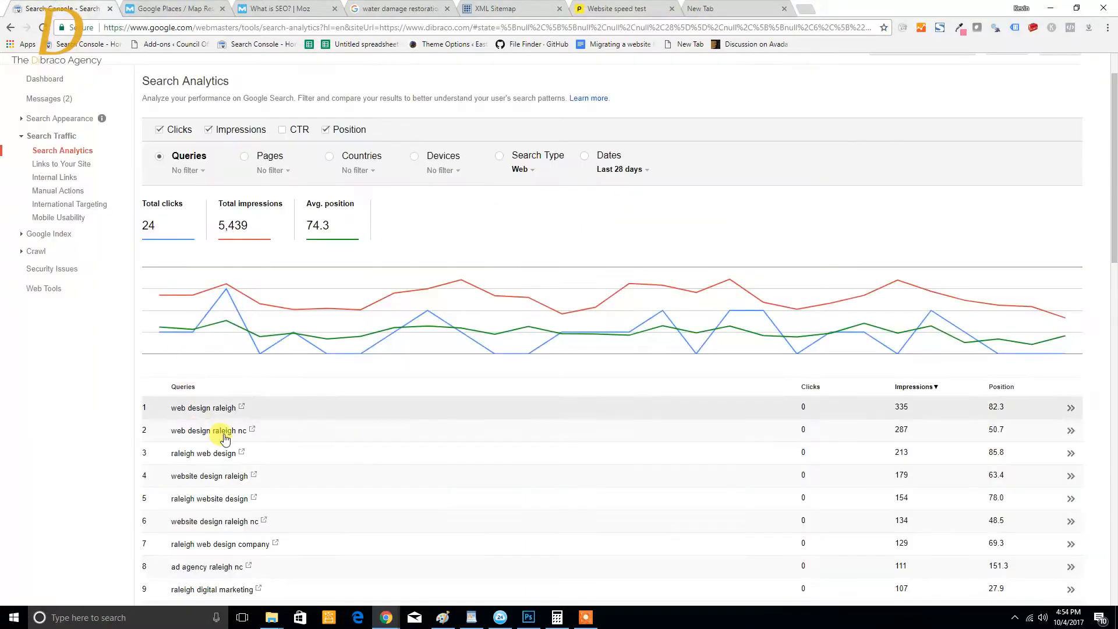
pyautogui.click(707, 7)
pyautogui.write('wen')
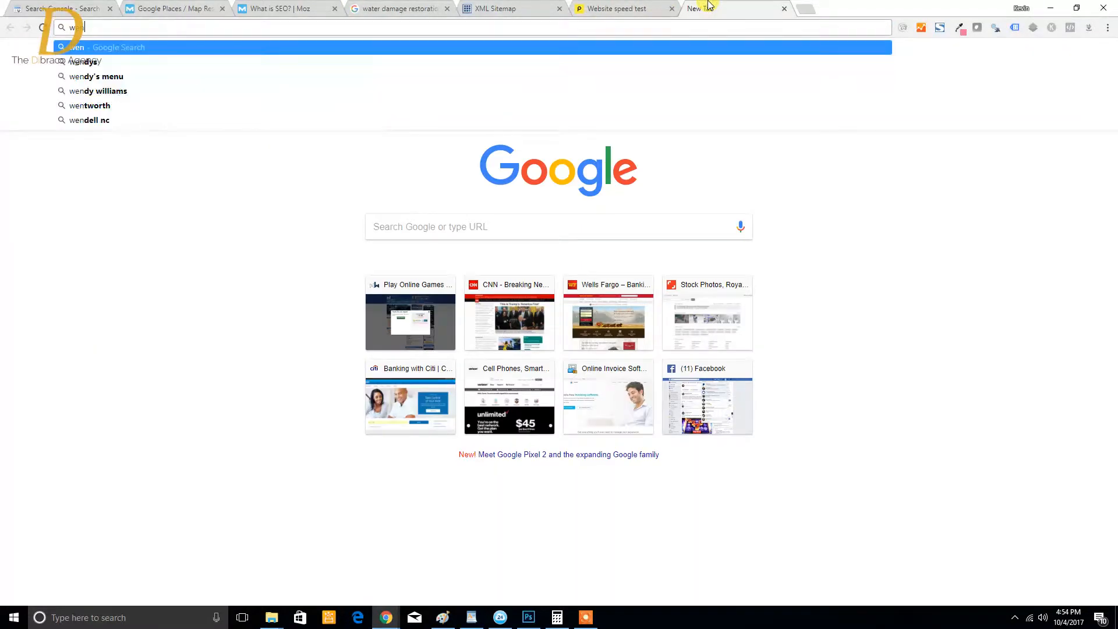
pyautogui.press('BackSpace')
pyautogui.write('b d')
pyautogui.write('raleigh')
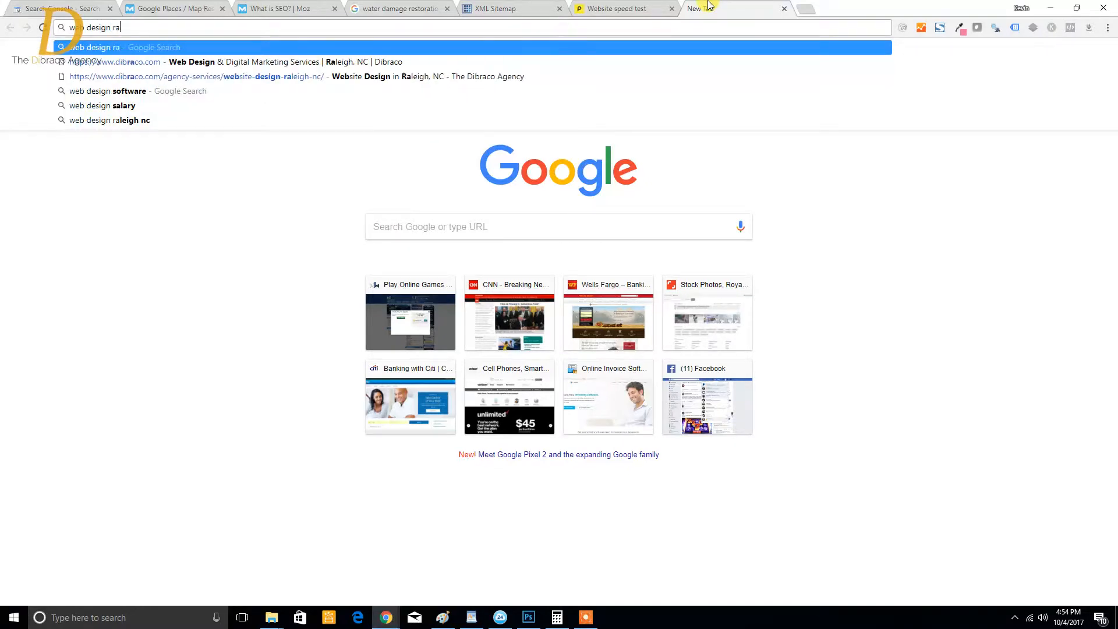
pyautogui.press('Delete')
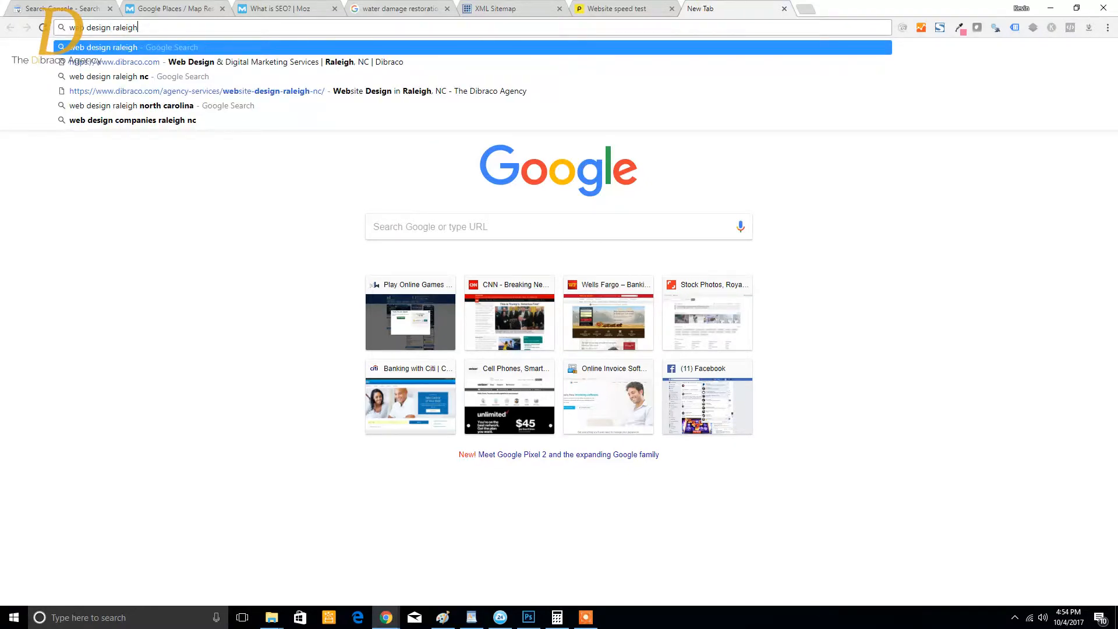
pyautogui.press('Return')
# - Go to page 9 of the "web design raleigh" results to look for the Dibraco listing
pyautogui.scroll(-5, 504, 313)
pyautogui.scroll(-15, 504, 313)
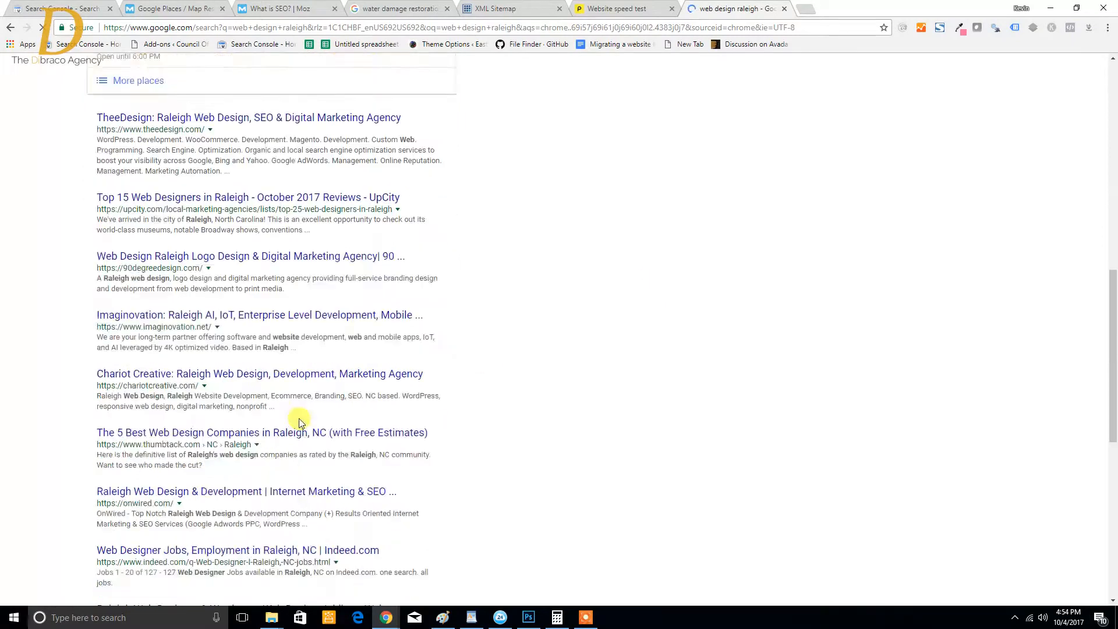
pyautogui.click(295, 552)
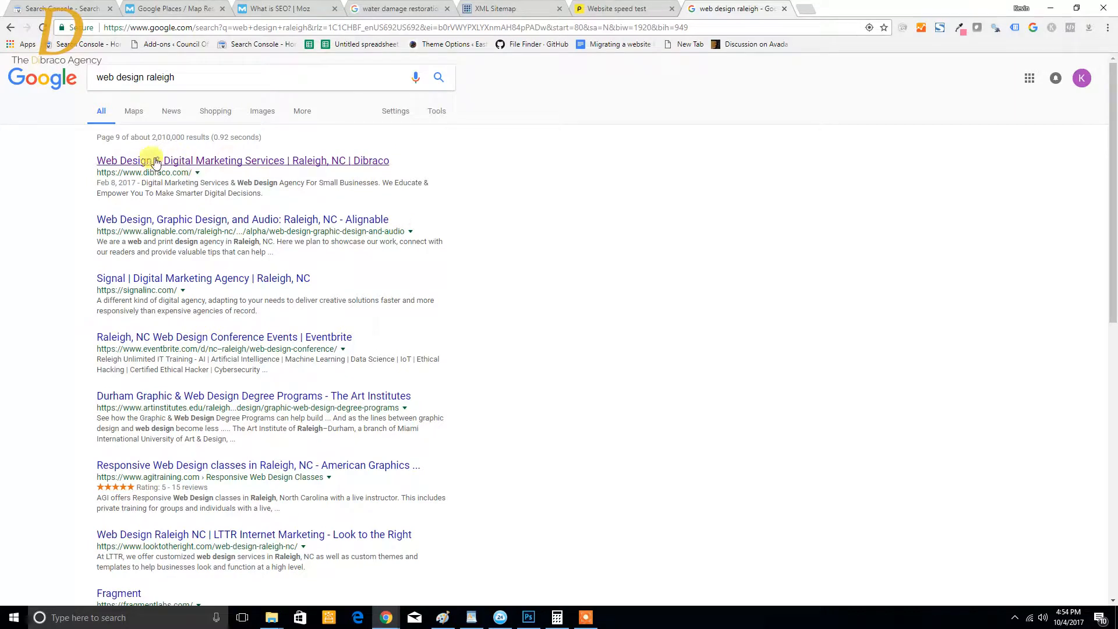
# - Return to Search Analytics, review the queries by impressions, and sort them by position with the best rankings first
pyautogui.click(87, 5)
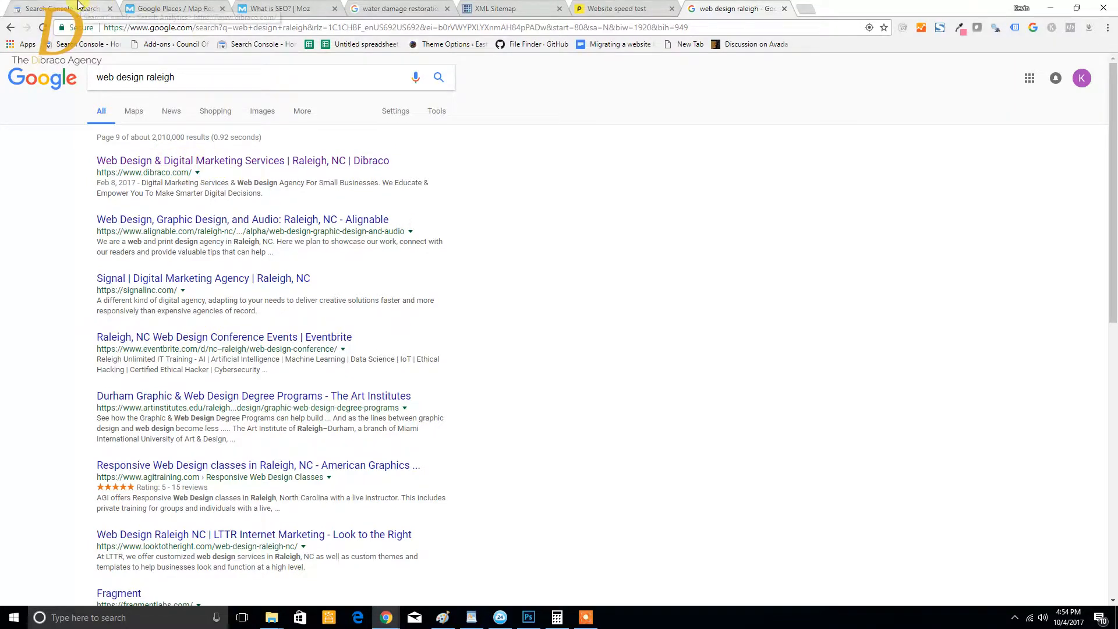
pyautogui.scroll(-3, 497, 244)
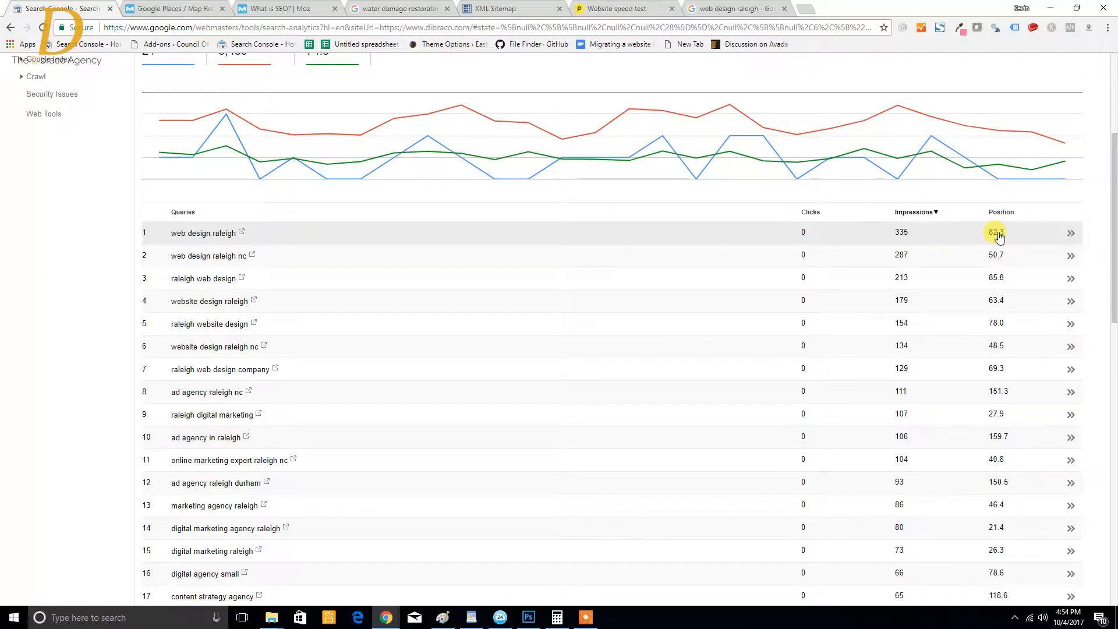
pyautogui.click(1004, 213)
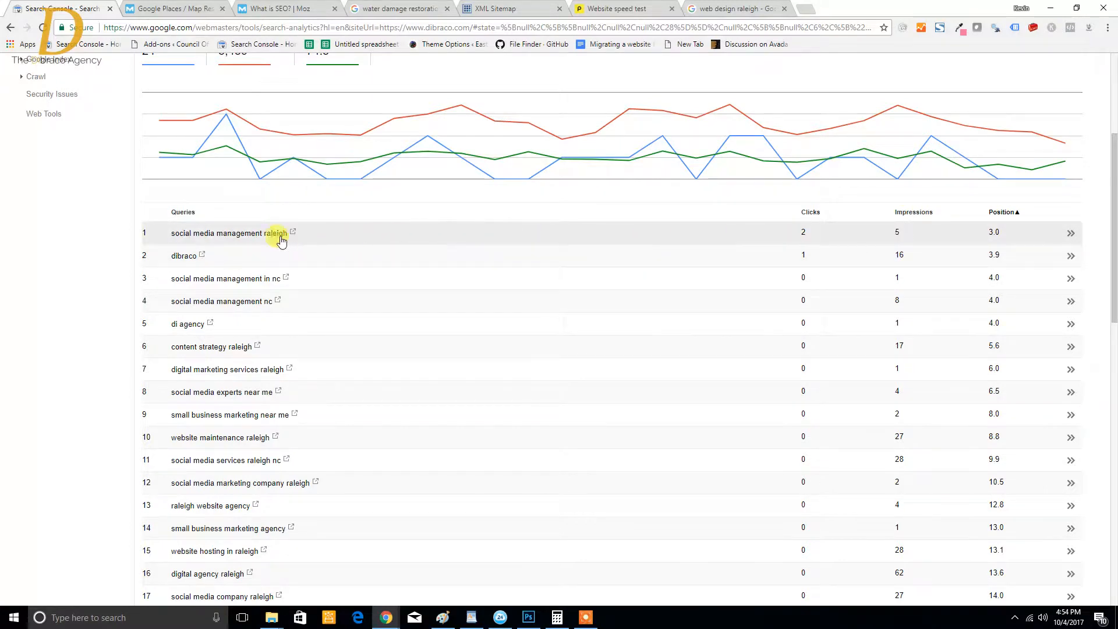
# - Search Google for "social media management raleigh" in place of the previous search and locate the Dibraco listing
pyautogui.click(733, 8)
pyautogui.click(637, 27)
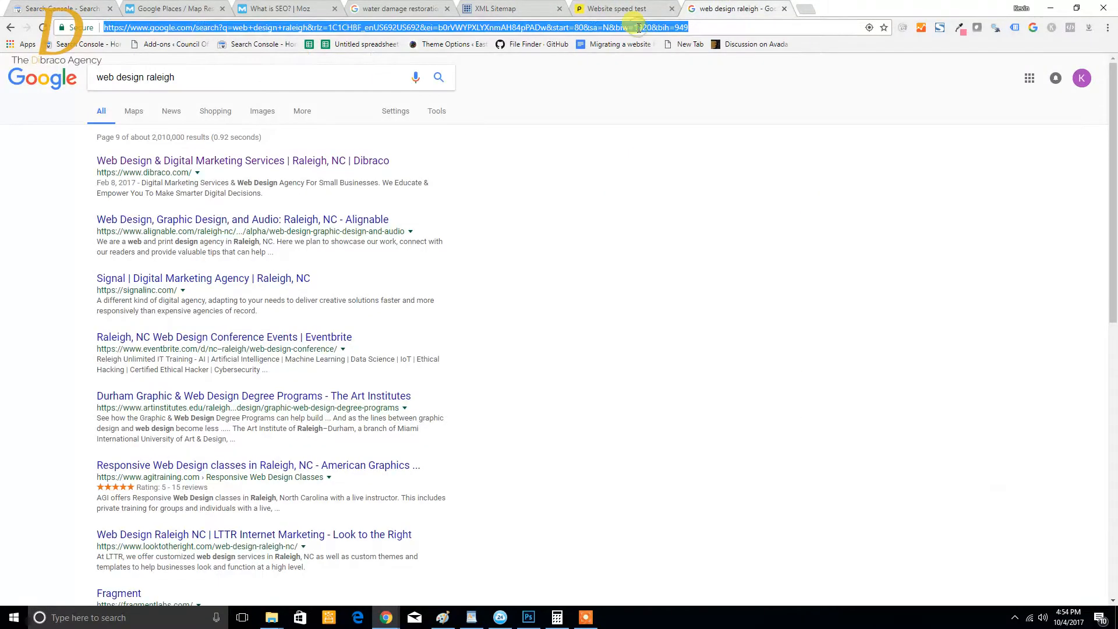
pyautogui.write('social media manage')
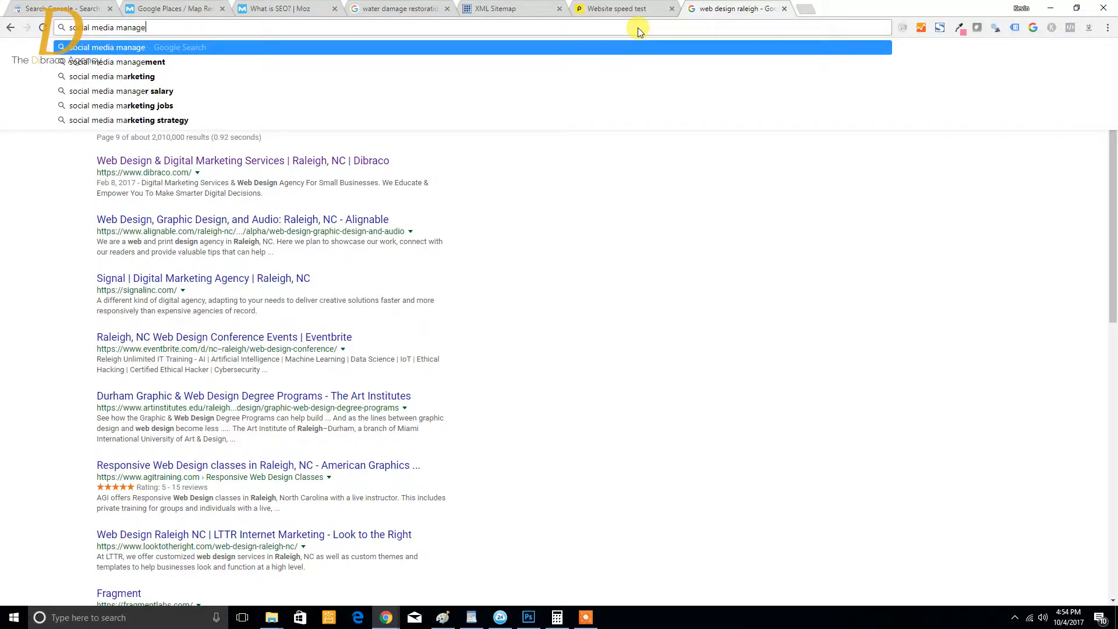
pyautogui.write('ment raleigh')
pyautogui.press('Return')
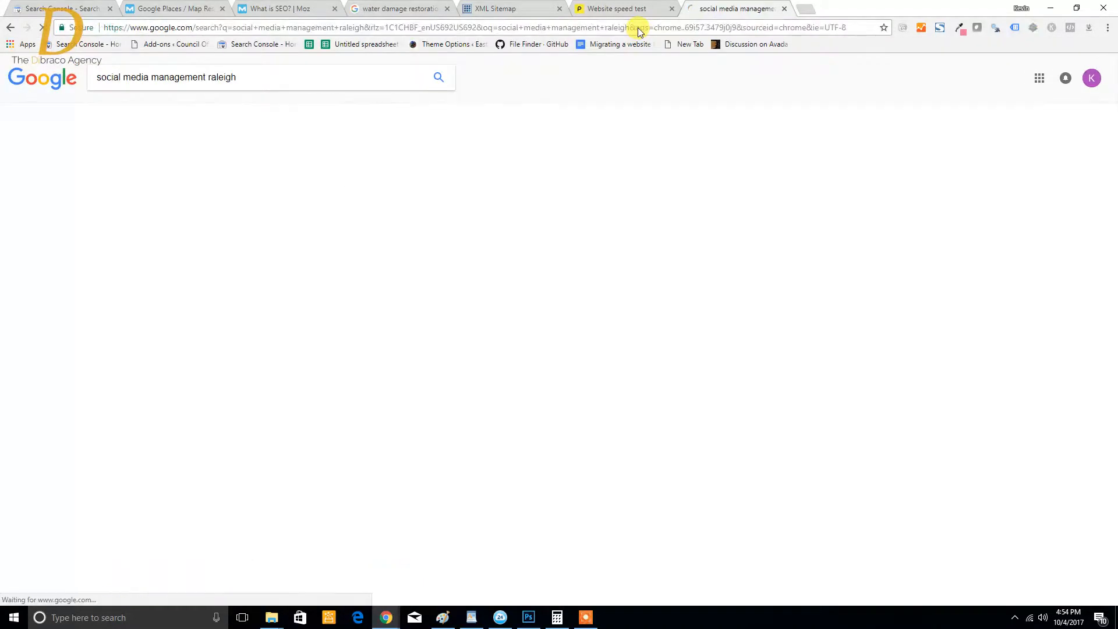
pyautogui.scroll(-3, 440, 169)
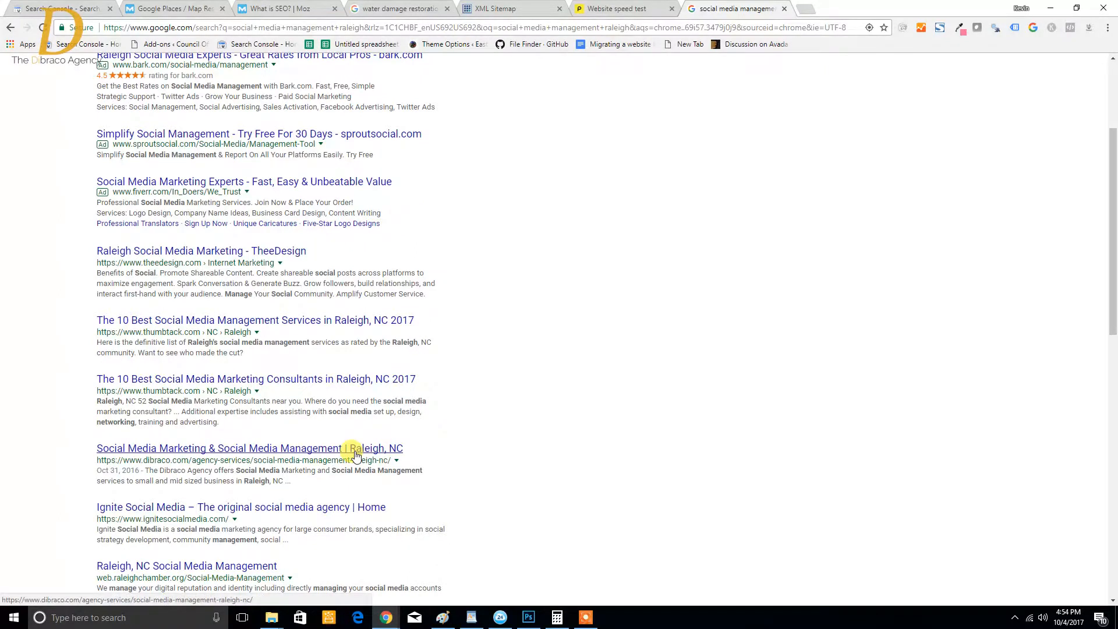
# - Return to Search Analytics and examine the average position and total impressions against the query list
pyautogui.click(65, 8)
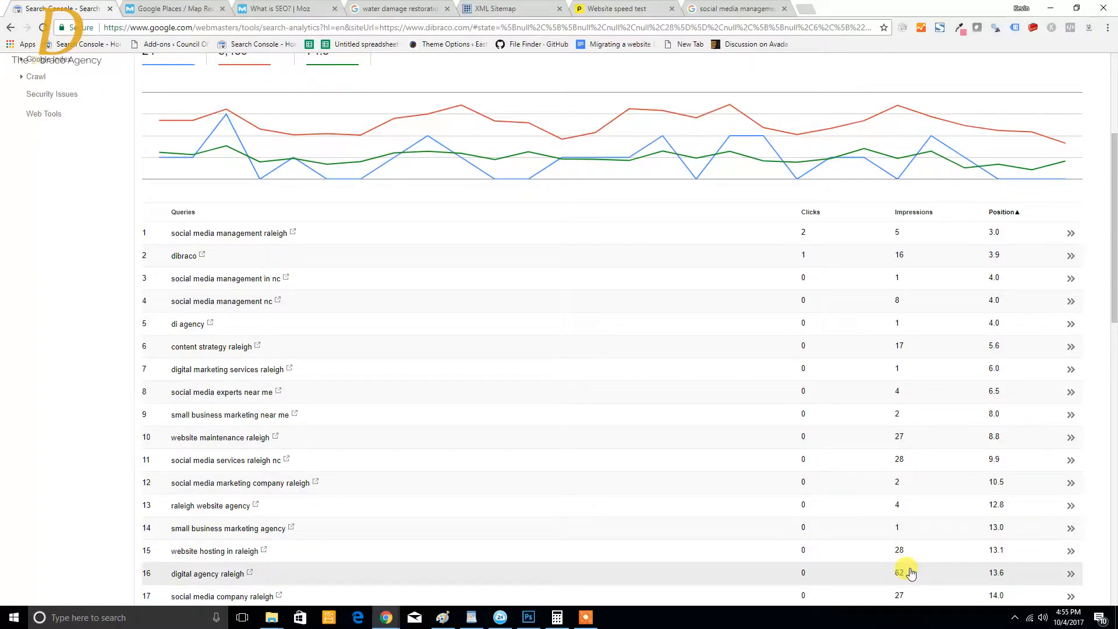
pyautogui.scroll(3, 815, 437)
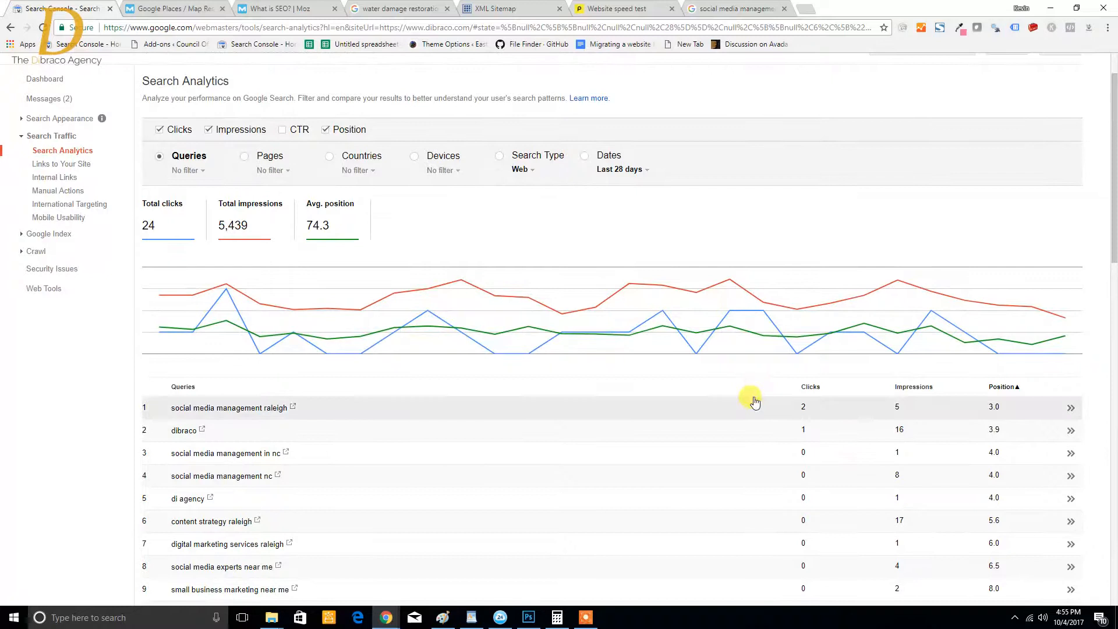
pyautogui.scroll(-1, 764, 404)
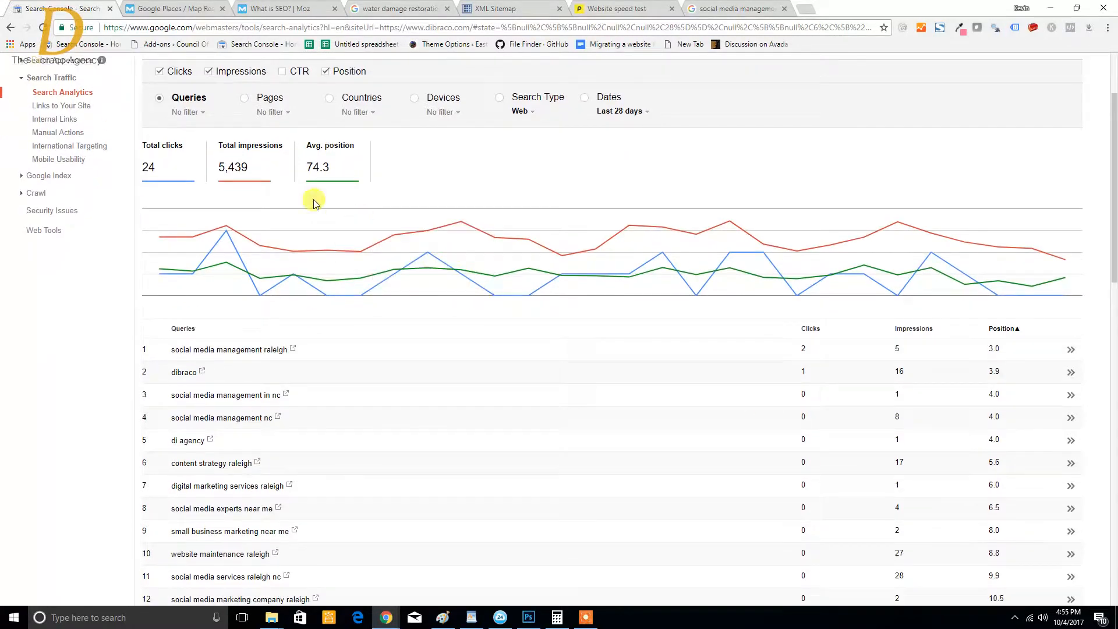
pyautogui.moveTo(305, 167); pyautogui.dragTo(352, 169)
pyautogui.doubleClick(261, 168)
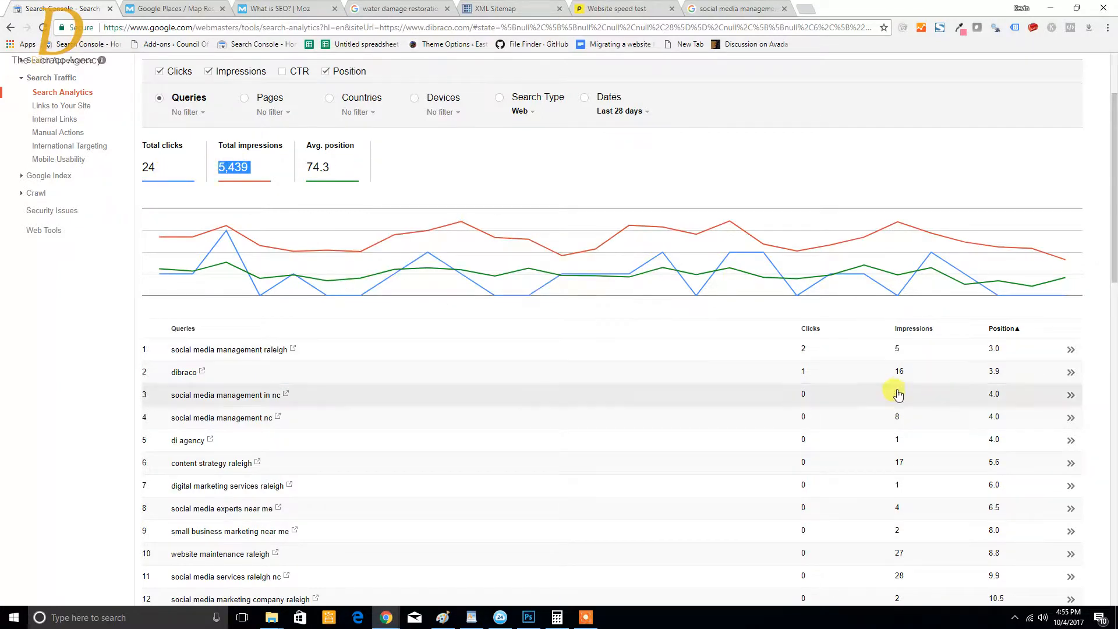
pyautogui.scroll(-1, 948, 509)
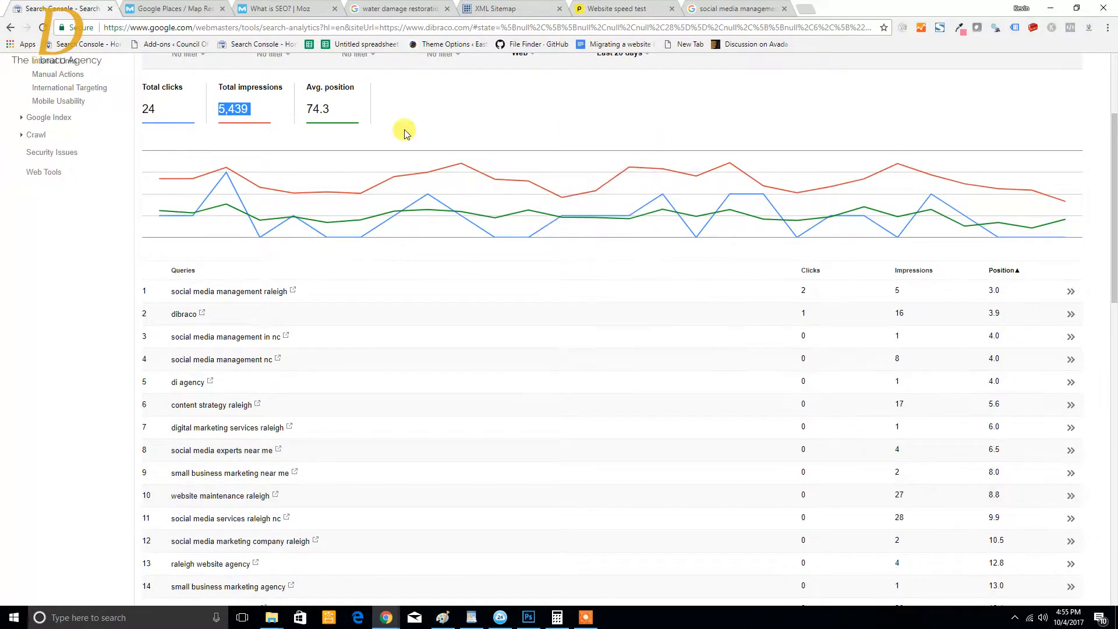
# - Reverse the position sort so the worst-ranking queries come first, and look through their impressions
pyautogui.click(1011, 271)
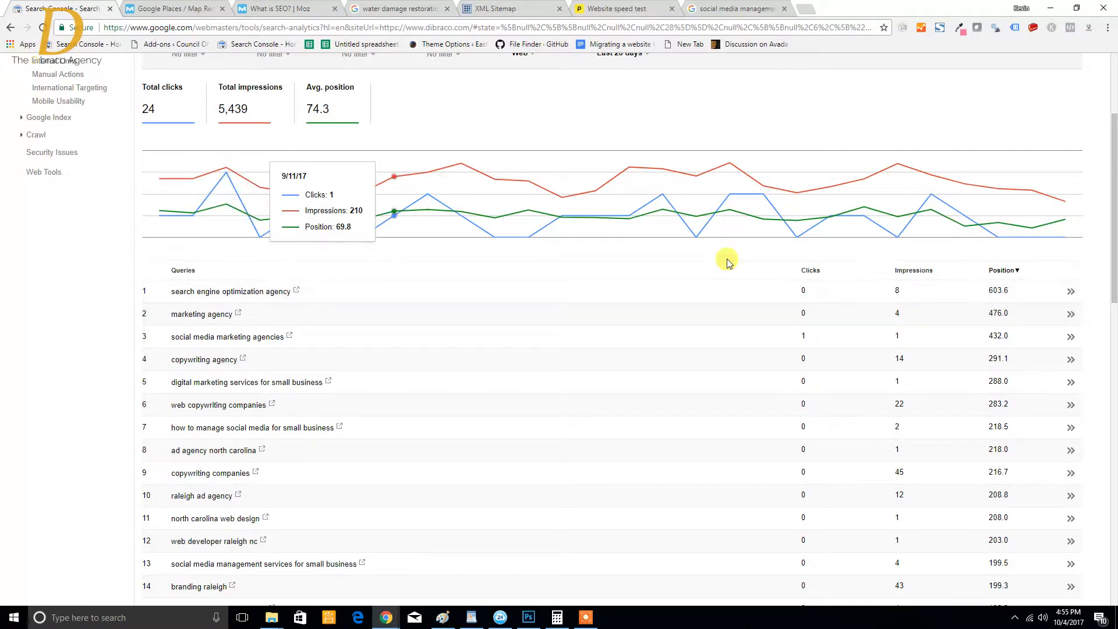
pyautogui.scroll(-1, 920, 455)
pyautogui.scroll(-4, 920, 454)
pyautogui.scroll(4, 916, 473)
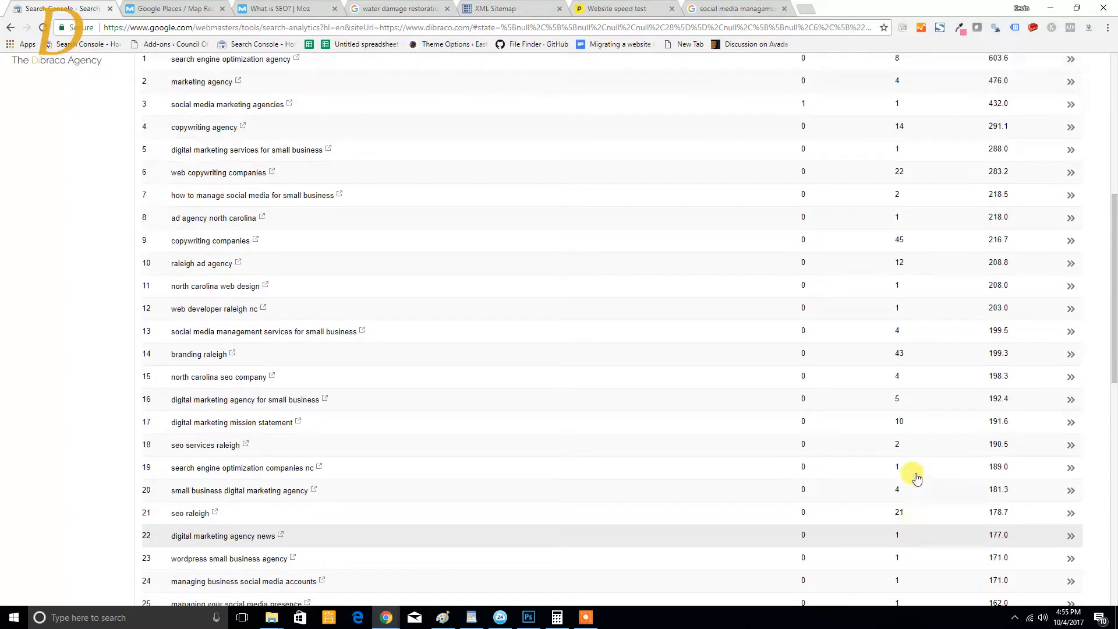
pyautogui.scroll(3, 755, 353)
# - Go back from the single-query filter to the full query list and sort it by impressions
pyautogui.click(924, 345)
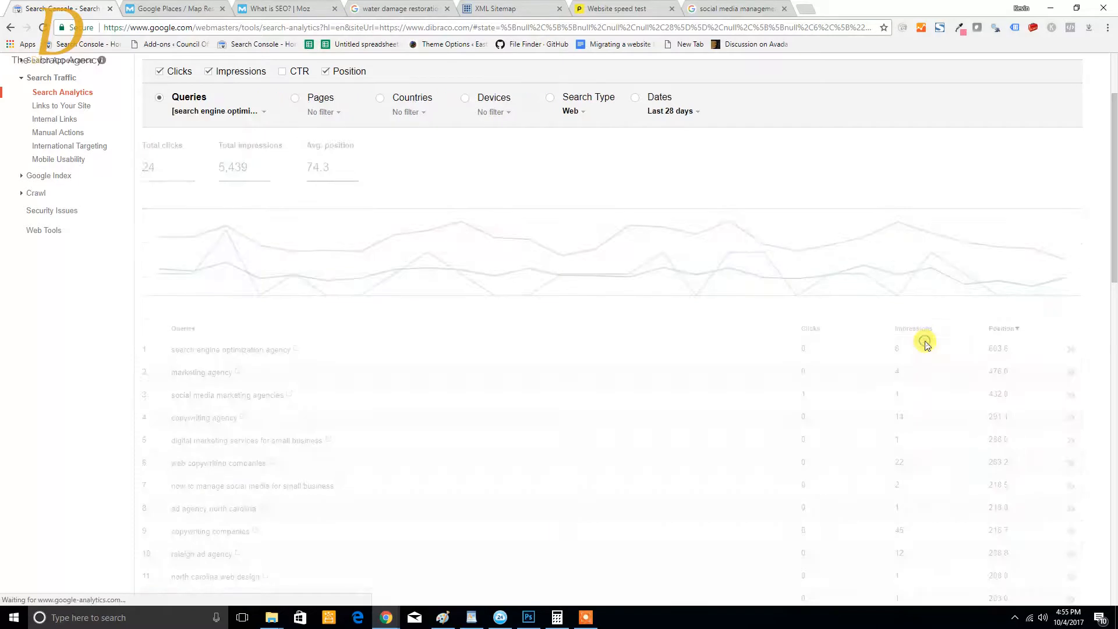
pyautogui.click(10, 27)
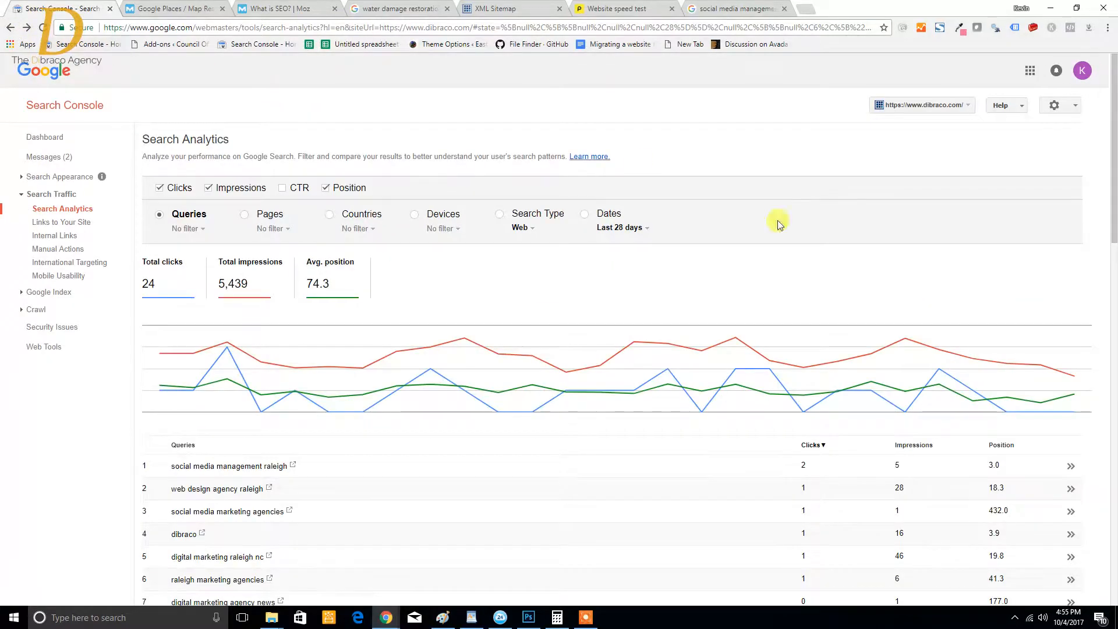
pyautogui.scroll(-4, 726, 374)
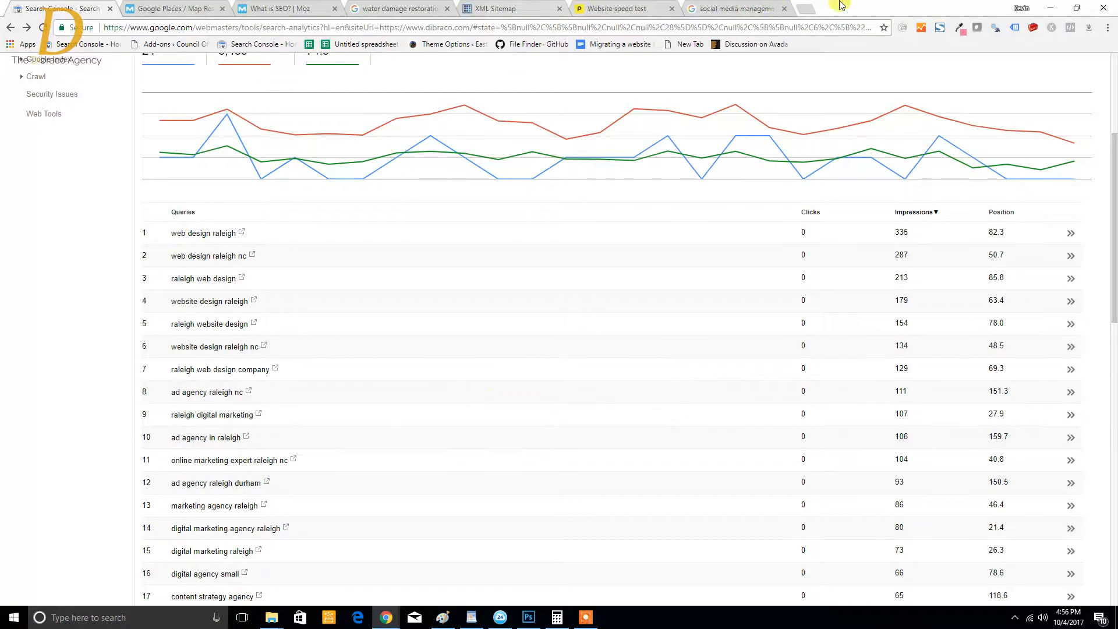
# - Search Google for "dibraco.com web design" in the tab with the earlier Google results
pyautogui.click(736, 8)
pyautogui.click(182, 29)
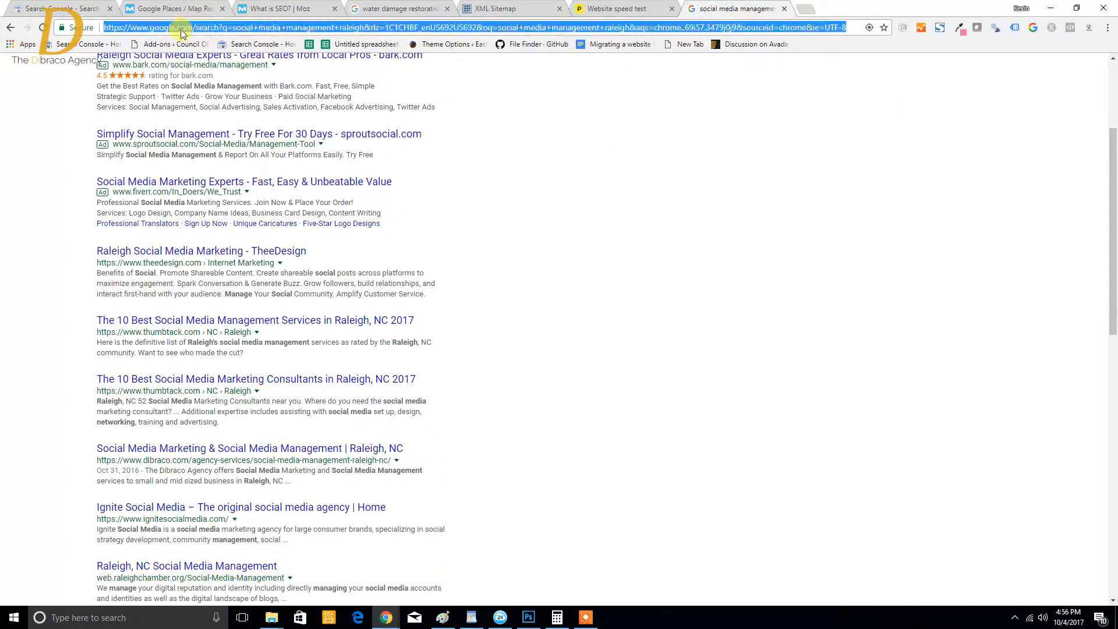
pyautogui.write('dibraco.com')
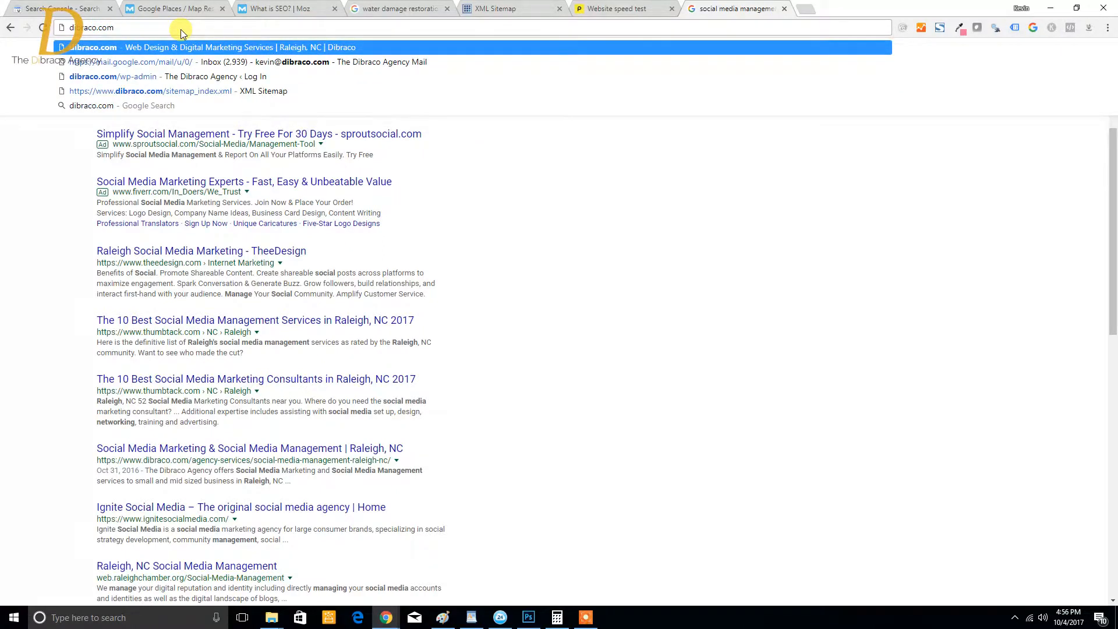
pyautogui.write(' web design')
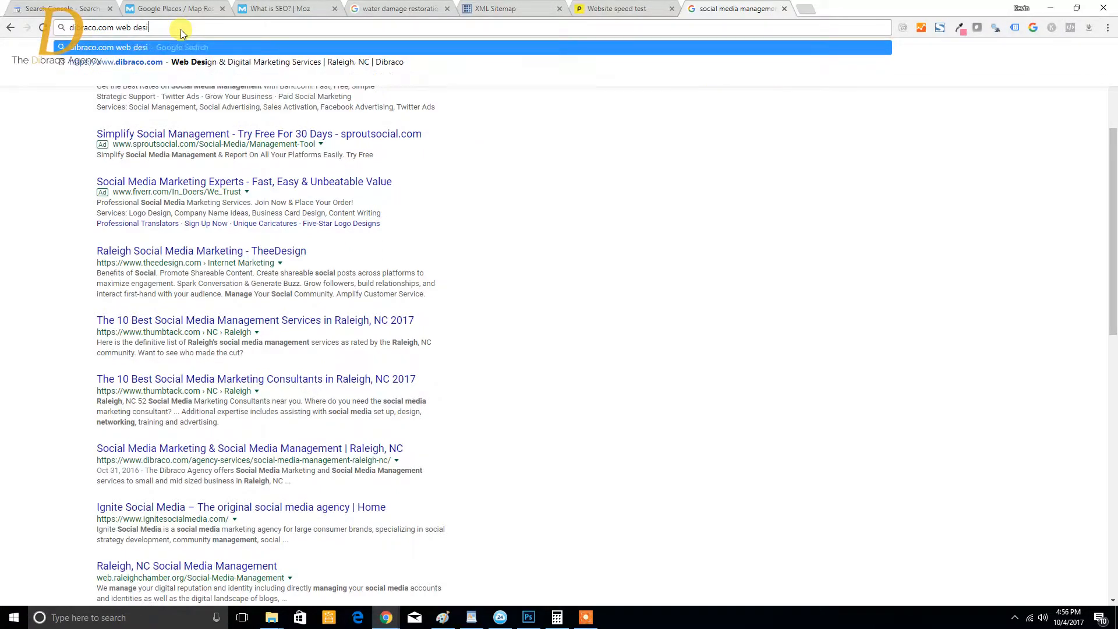
pyautogui.press('Return')
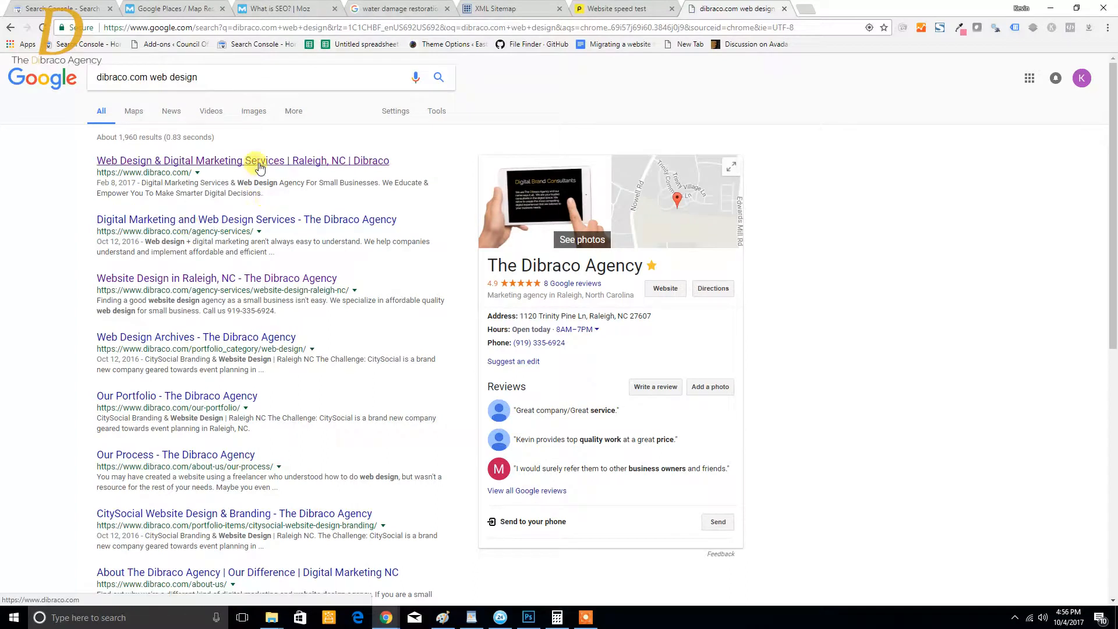
# - Open the "Website Design in Raleigh, NC" result, read through the page, and highlight its main heading
pyautogui.click(299, 278)
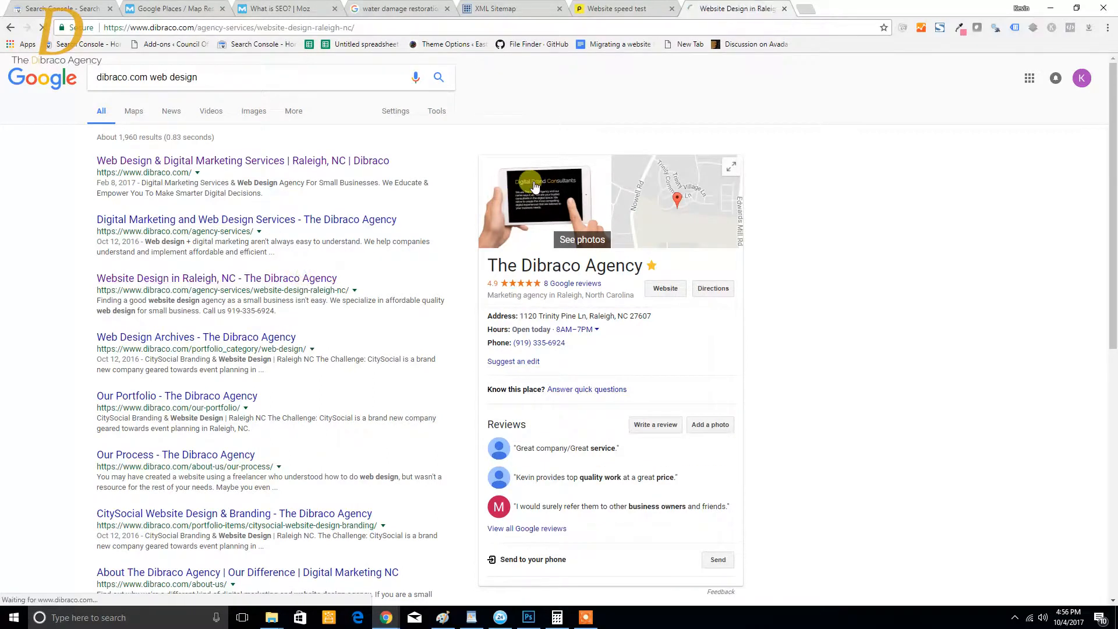
pyautogui.scroll(-1, 249, 156)
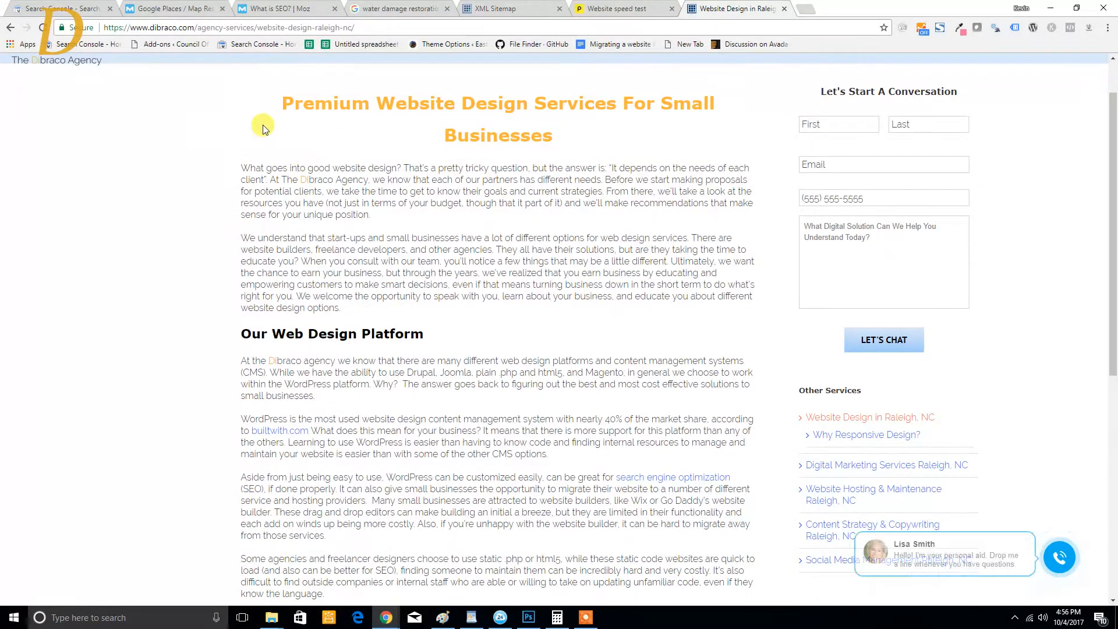
pyautogui.scroll(-6, 262, 122)
pyautogui.scroll(-1, 264, 125)
pyautogui.scroll(8, 349, 162)
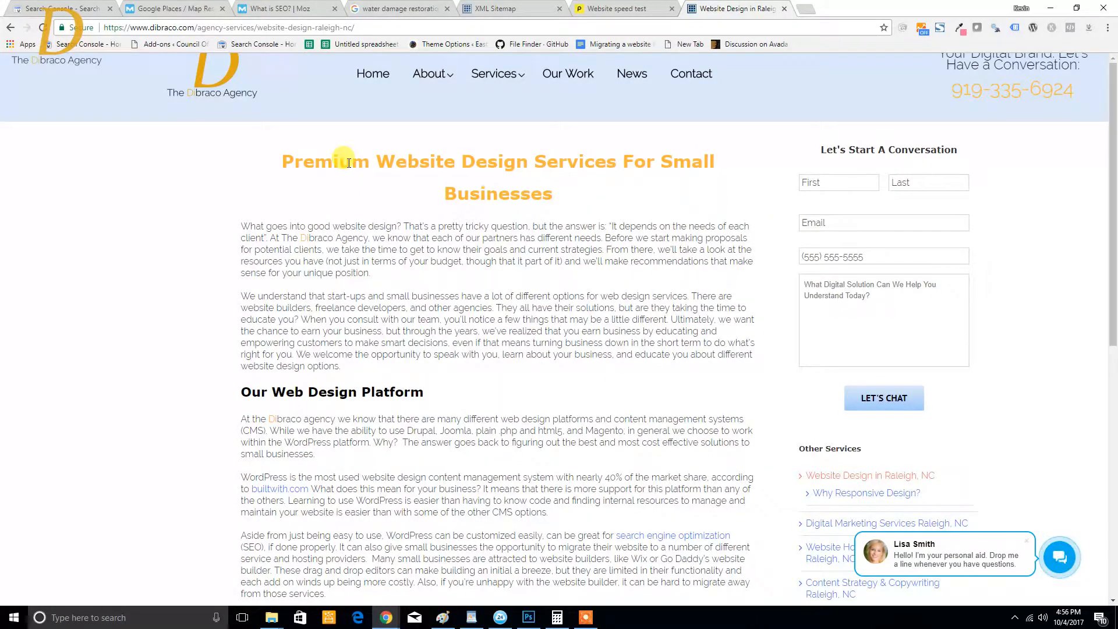
pyautogui.moveTo(280, 161); pyautogui.dragTo(670, 187)
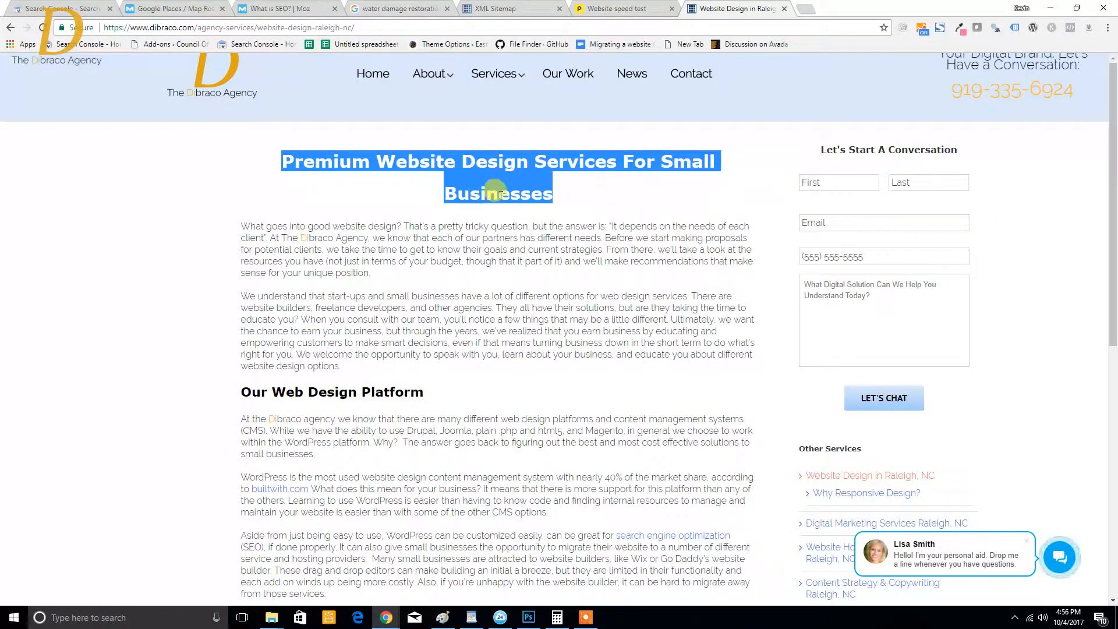
# - Compare the top Search Analytics queries by impressions with the heading on the Dibraco website design page
pyautogui.click(49, 7)
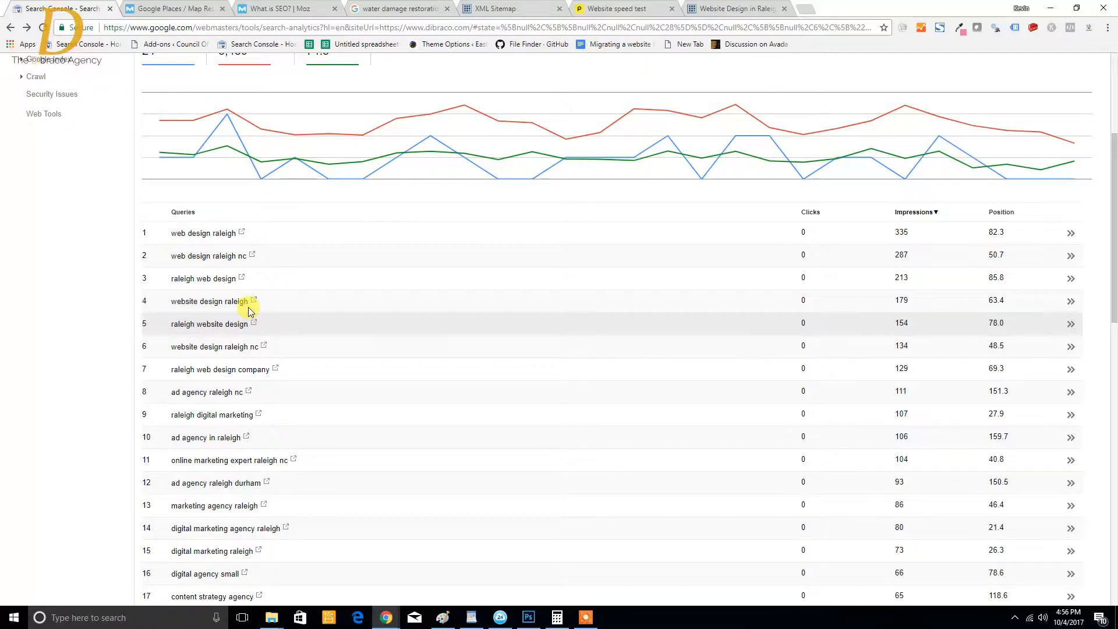
pyautogui.scroll(-2, 231, 238)
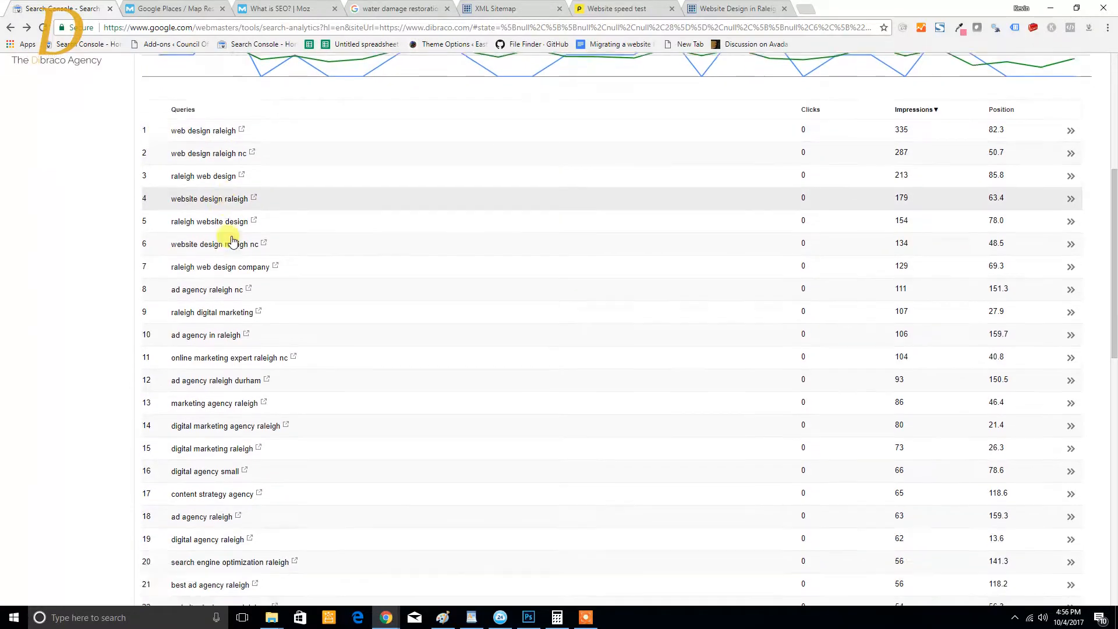
pyautogui.scroll(-1, 232, 239)
pyautogui.click(727, 18)
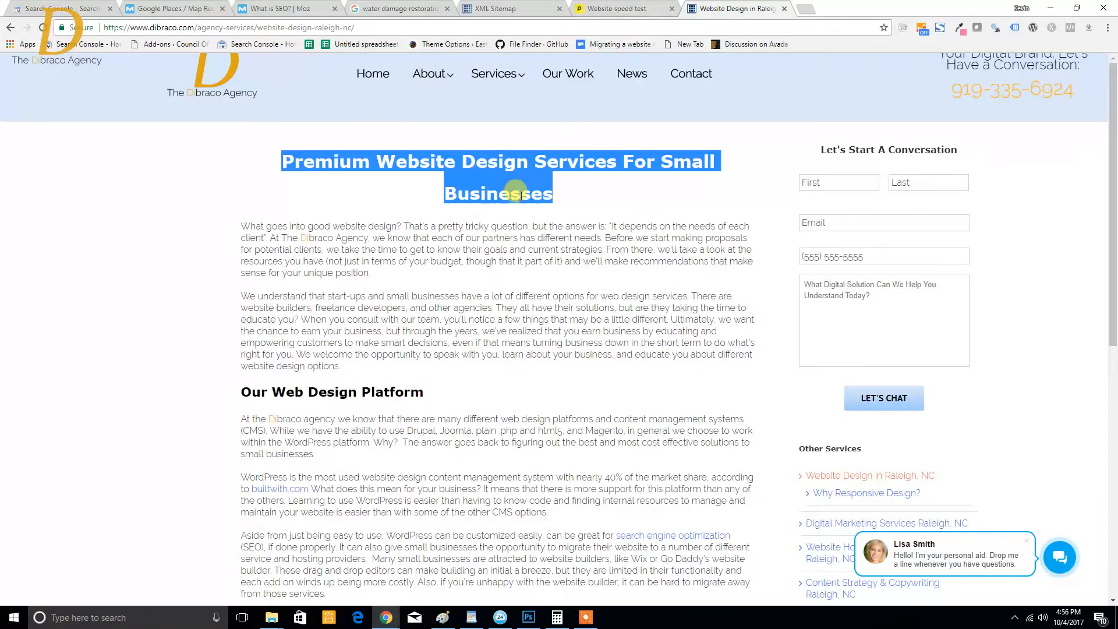
# - Highlight "Website" in the page's main heading and compare that wording with the top Search Analytics queries
pyautogui.doubleClick(413, 161)
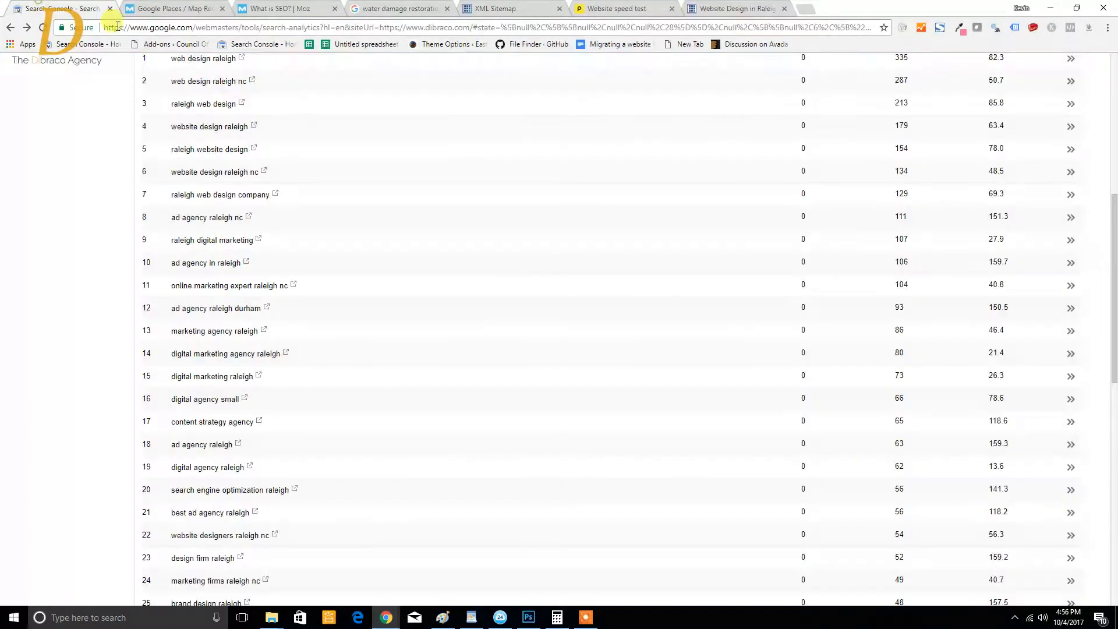
pyautogui.click(61, 8)
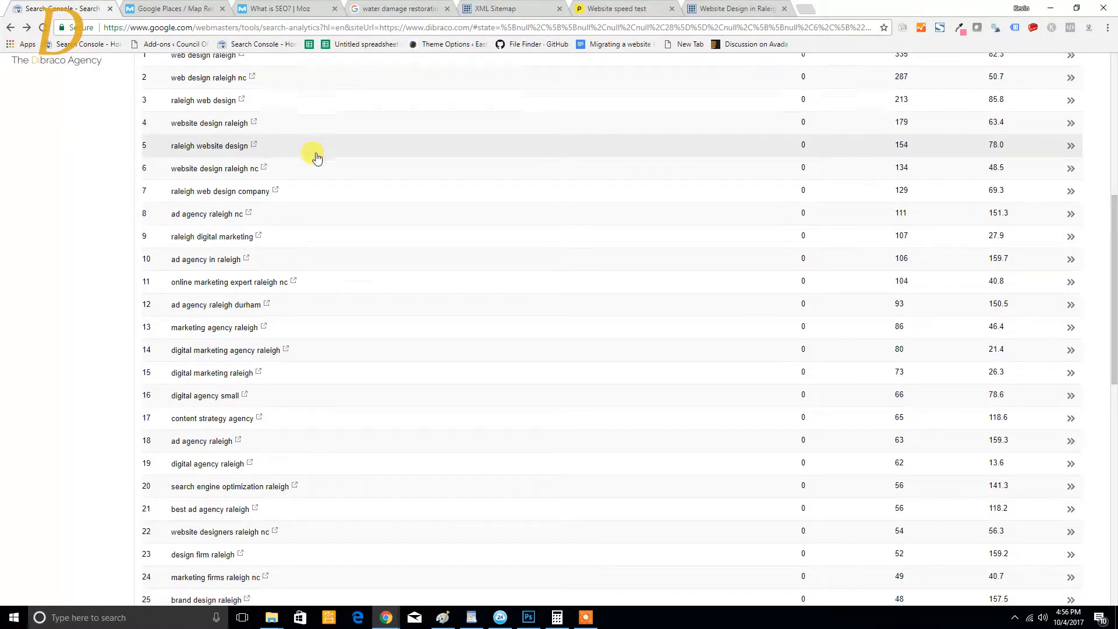
pyautogui.scroll(-4, 316, 158)
pyautogui.scroll(11, 309, 159)
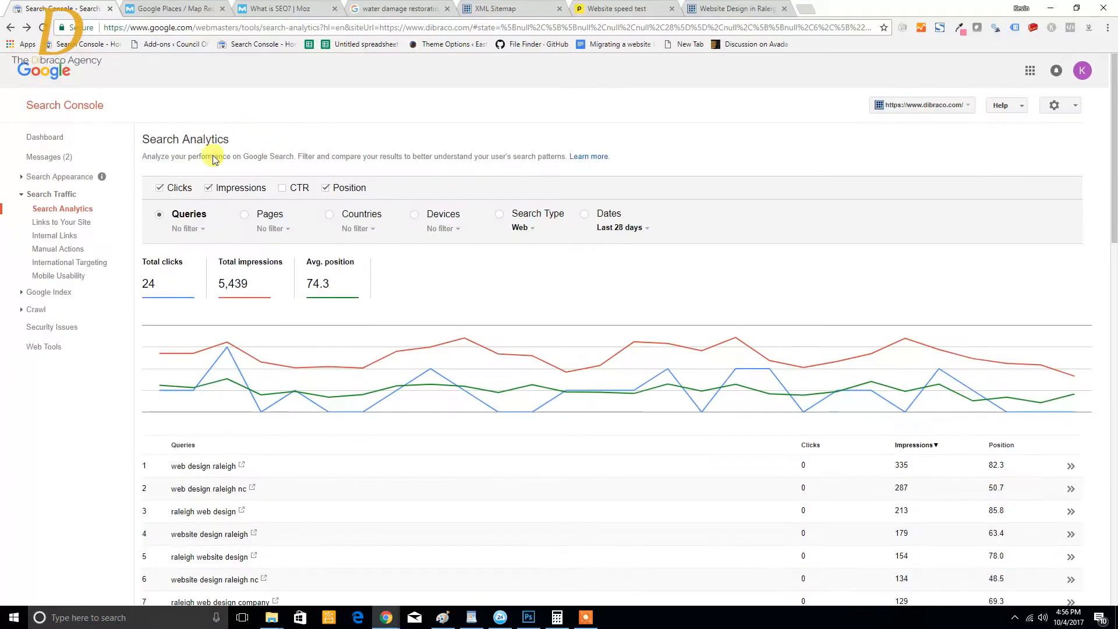
# - Filter the Search Analytics queries by "web site", check the matches, and return to the unfiltered list
pyautogui.click(192, 229)
pyautogui.click(210, 244)
pyautogui.write('web site')
pyautogui.press('Return')
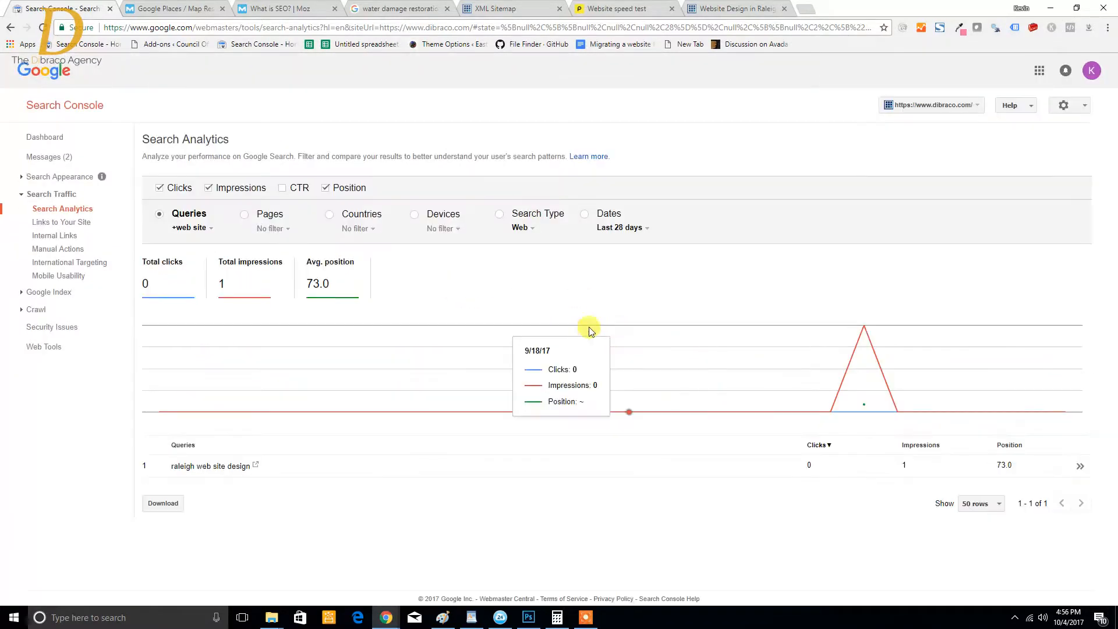
pyautogui.click(9, 28)
# - On the Dibraco website design page, highlight the "website-design-raleigh-nc" part of the URL and the body text to review them
pyautogui.click(757, 8)
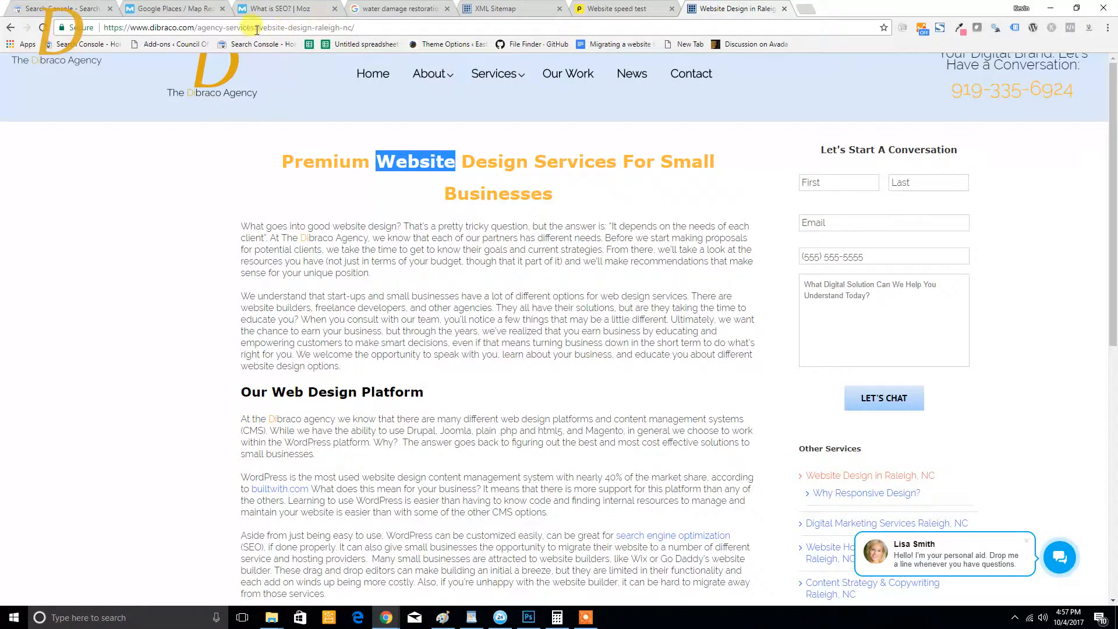
pyautogui.moveTo(267, 28); pyautogui.dragTo(535, 29)
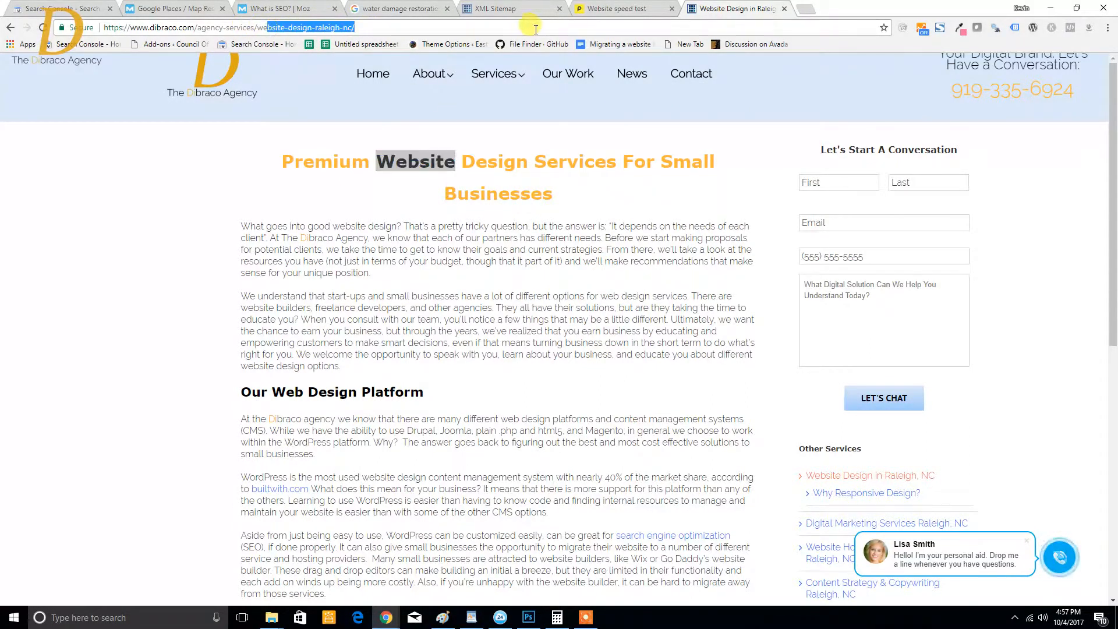
pyautogui.moveTo(237, 219); pyautogui.dragTo(611, 483)
pyautogui.click(394, 280)
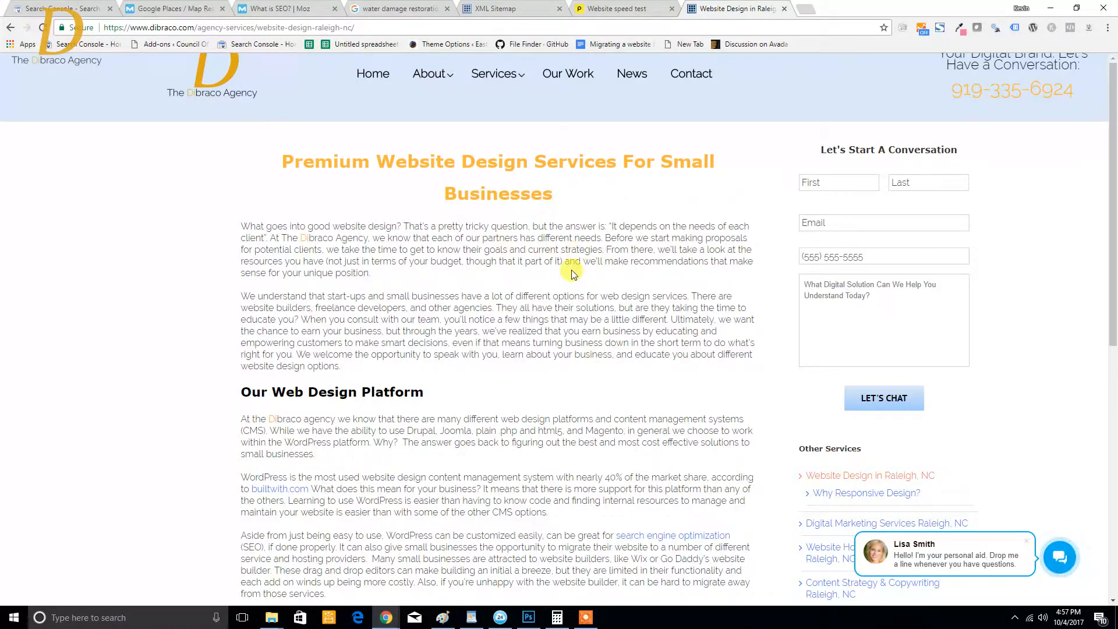
# - Find "raleigh" on the website design page and check whether it occurs in the heading and body text
pyautogui.hotkey('ctrl', 'f')
pyautogui.write('raleigh')
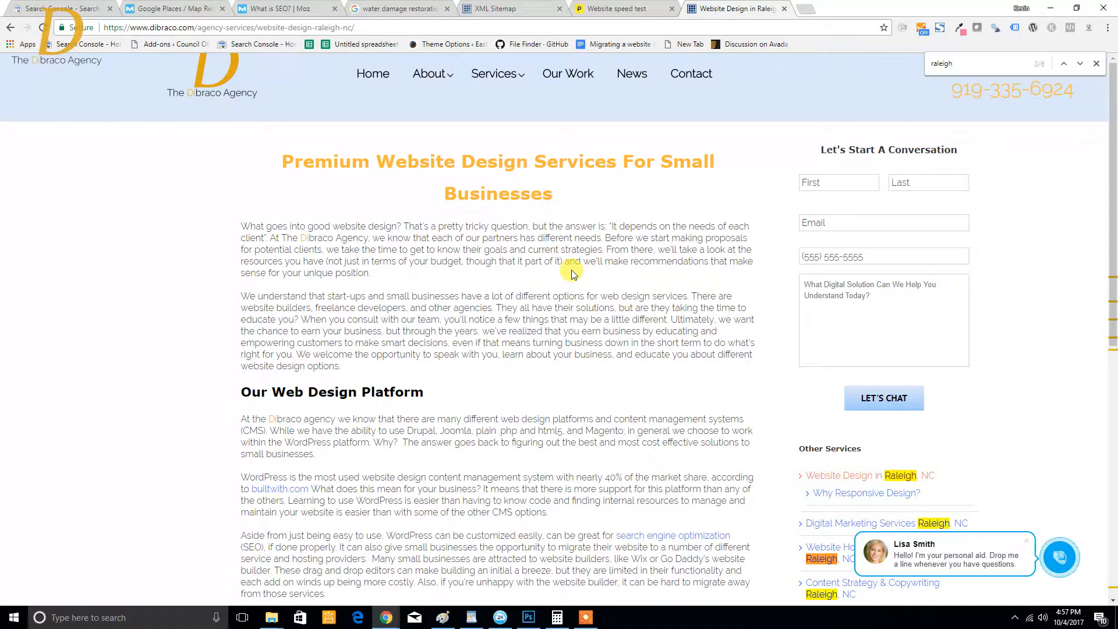
pyautogui.scroll(-8, 571, 272)
pyautogui.scroll(5, 571, 272)
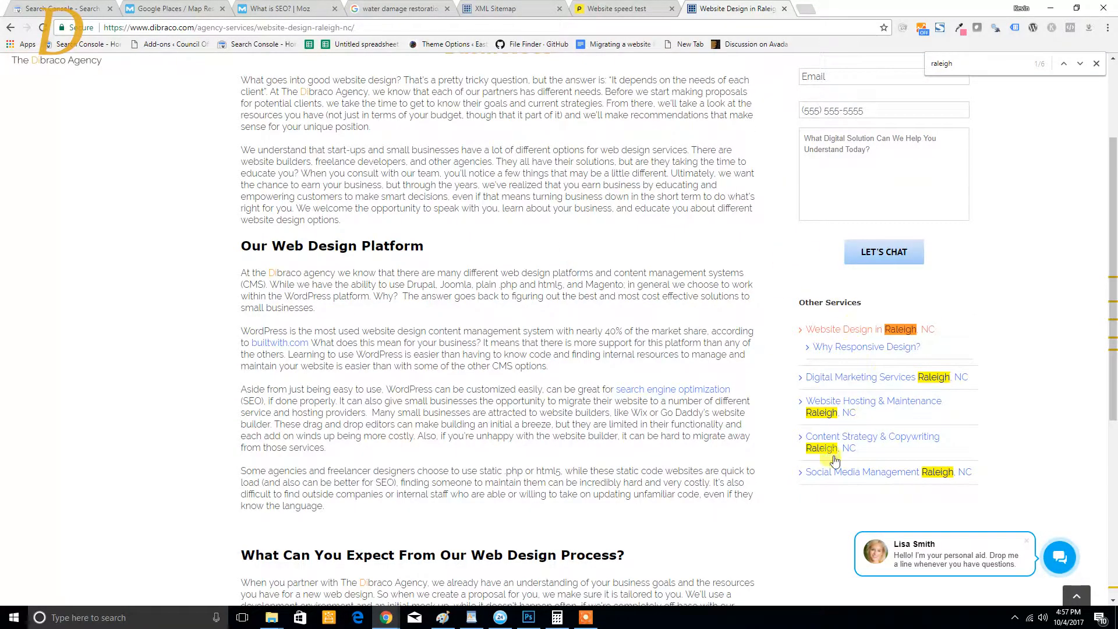
pyautogui.scroll(3, 550, 419)
pyautogui.moveTo(279, 158); pyautogui.dragTo(665, 445)
pyautogui.click(665, 446)
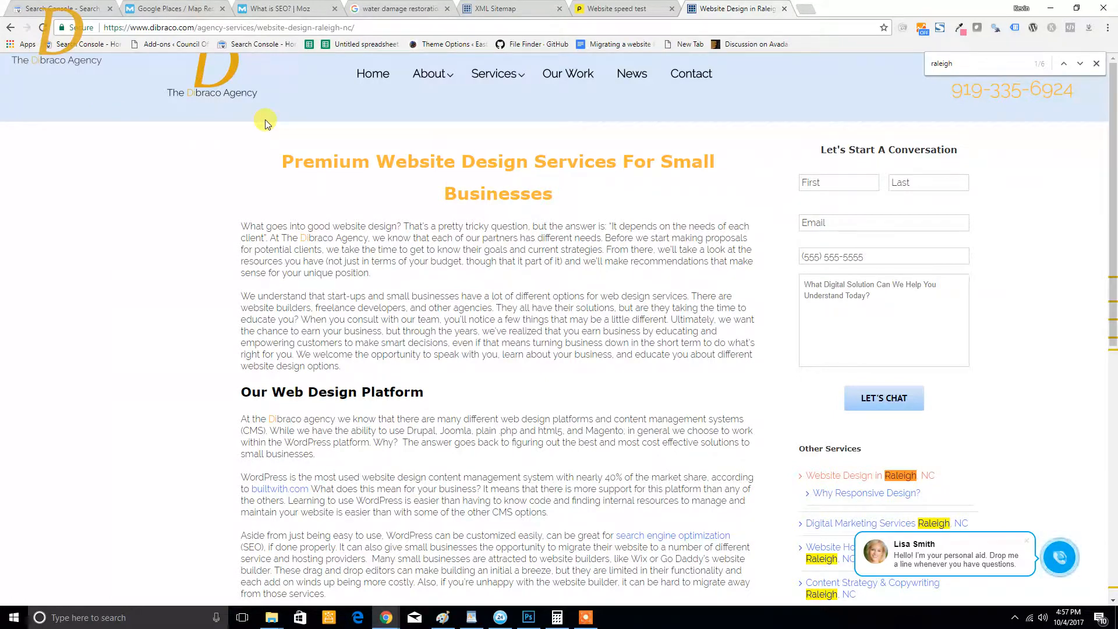
# - Review the Search Analytics query list sorted by clicks, comparing queries with their impressions and positions
pyautogui.click(51, 5)
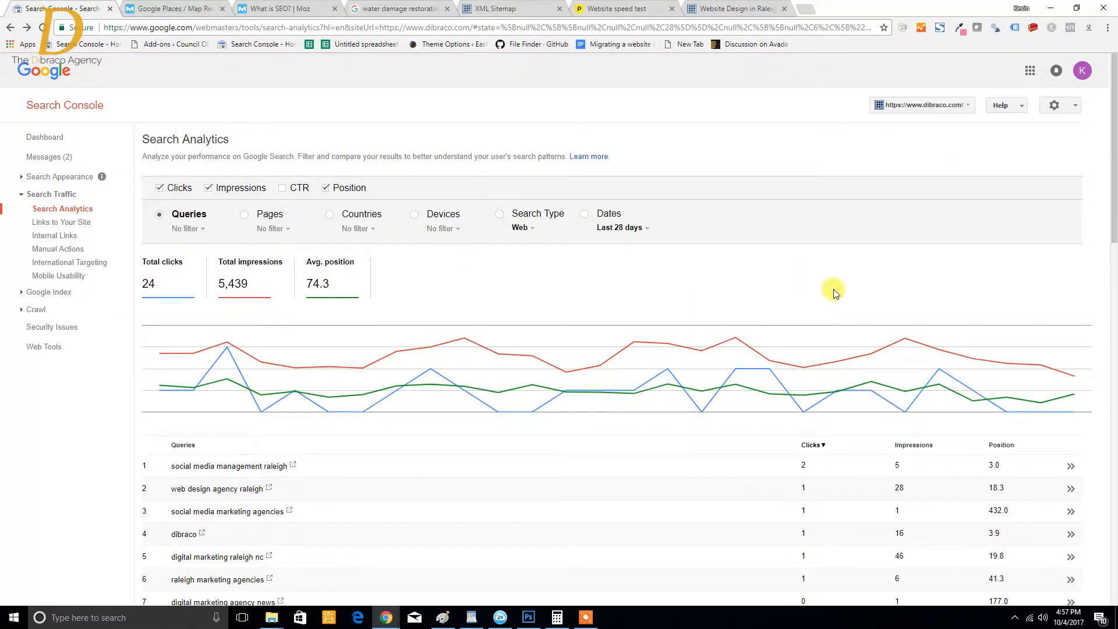
pyautogui.scroll(-7, 661, 282)
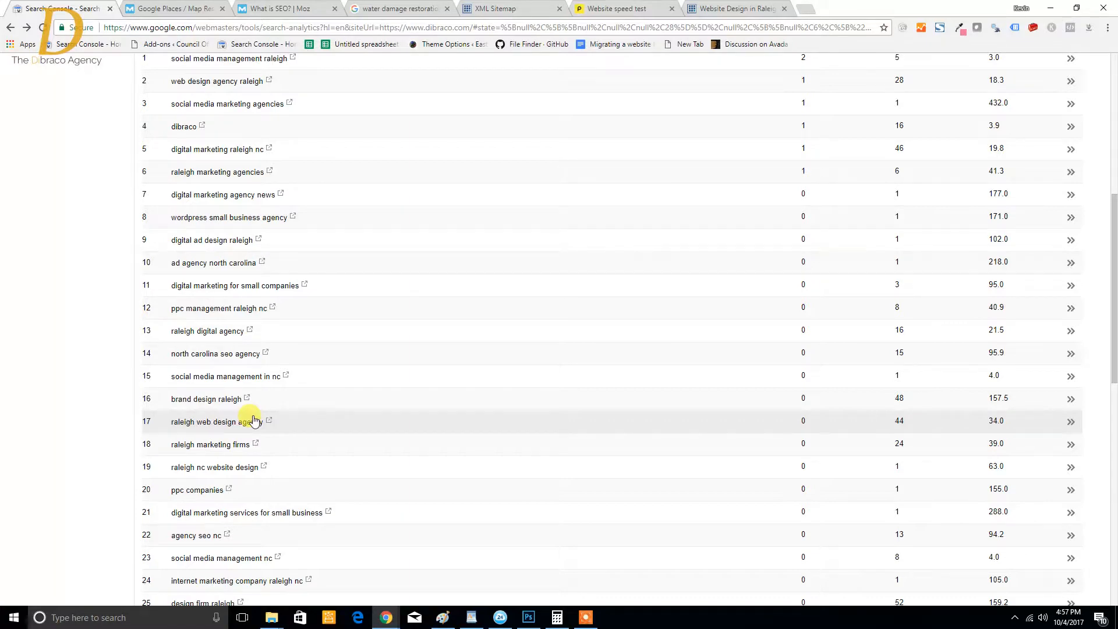
pyautogui.scroll(-4, 266, 416)
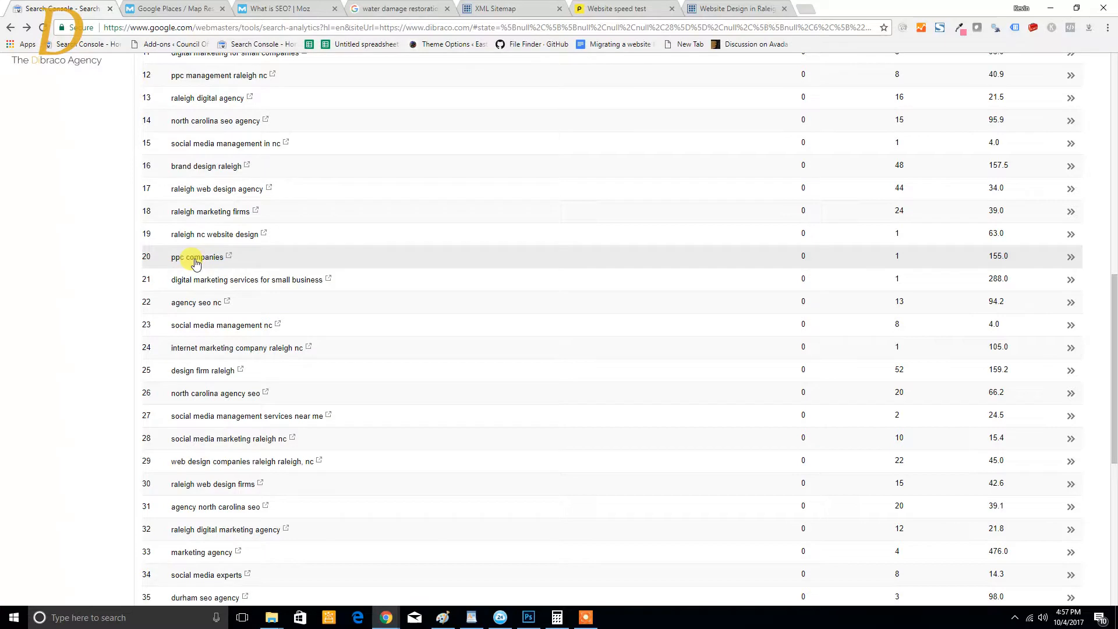
pyautogui.scroll(9, 835, 229)
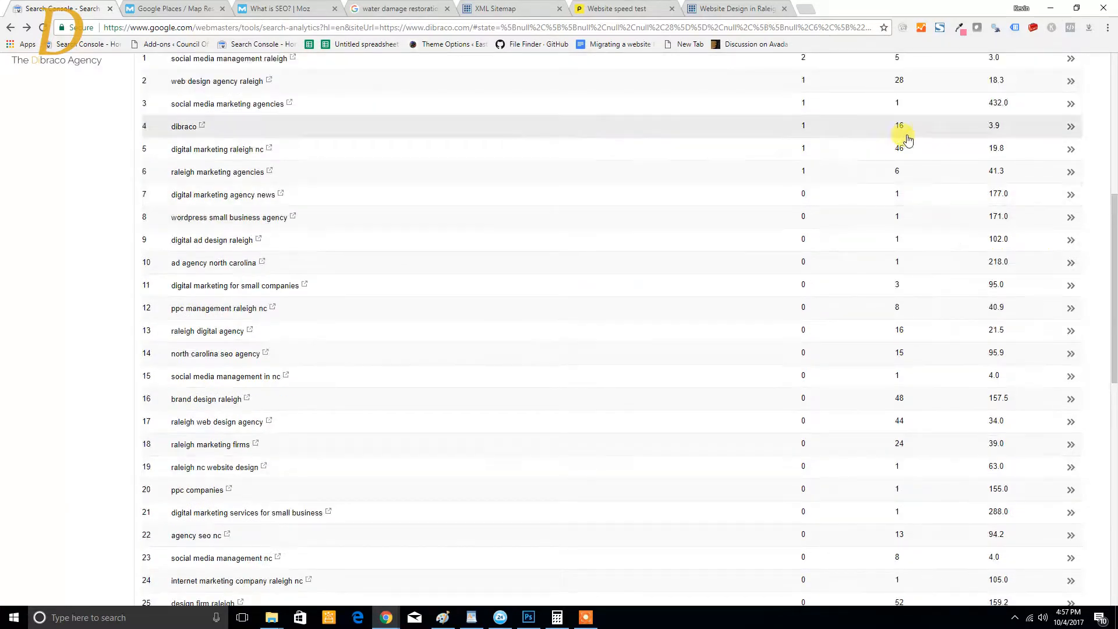
# - Sort the queries by ascending impressions, and re-sort them by position with the best rankings first
pyautogui.click(912, 328)
pyautogui.click(912, 328)
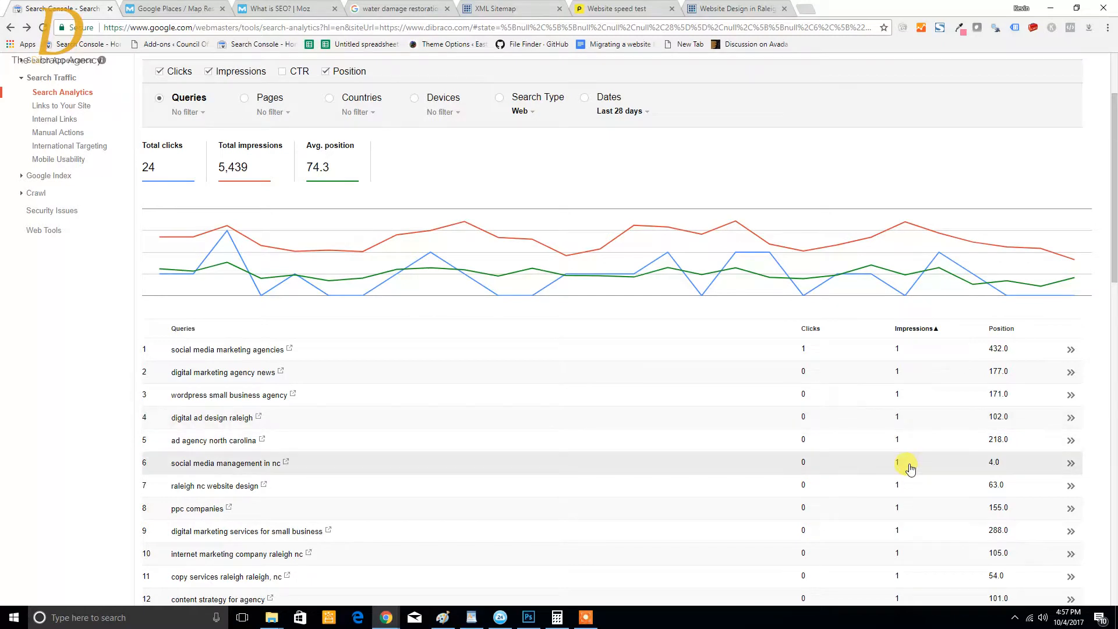
pyautogui.click(1003, 328)
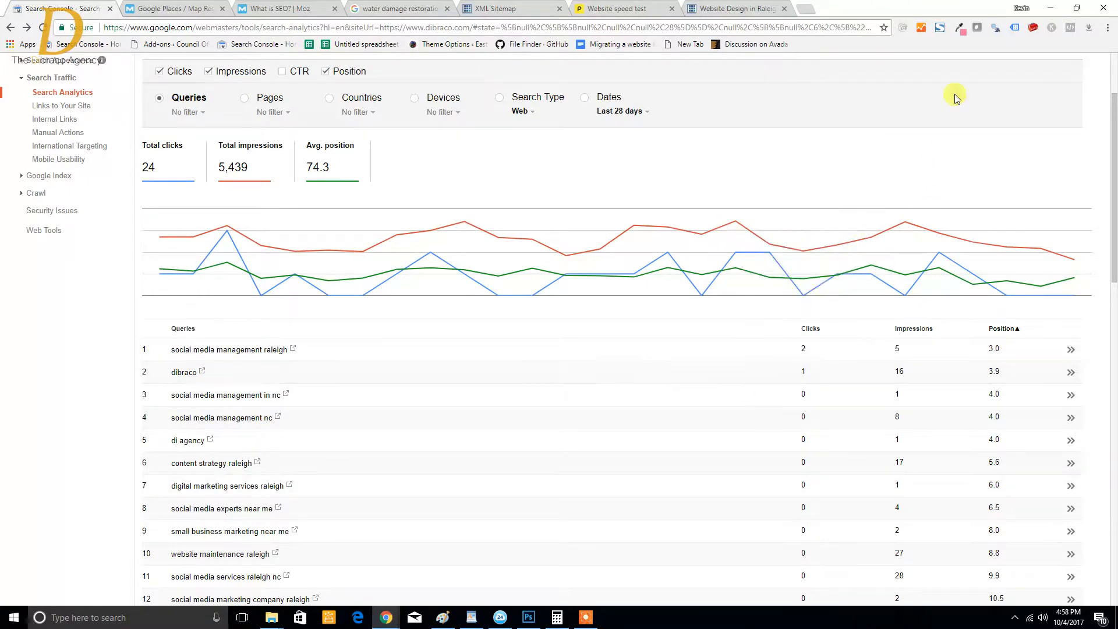
# - Search Google for "digital marketing services raleigh" in the website design page's tab and look for The Dibraco Agency in the results
pyautogui.click(730, 9)
pyautogui.click(717, 24)
pyautogui.write('digital ma')
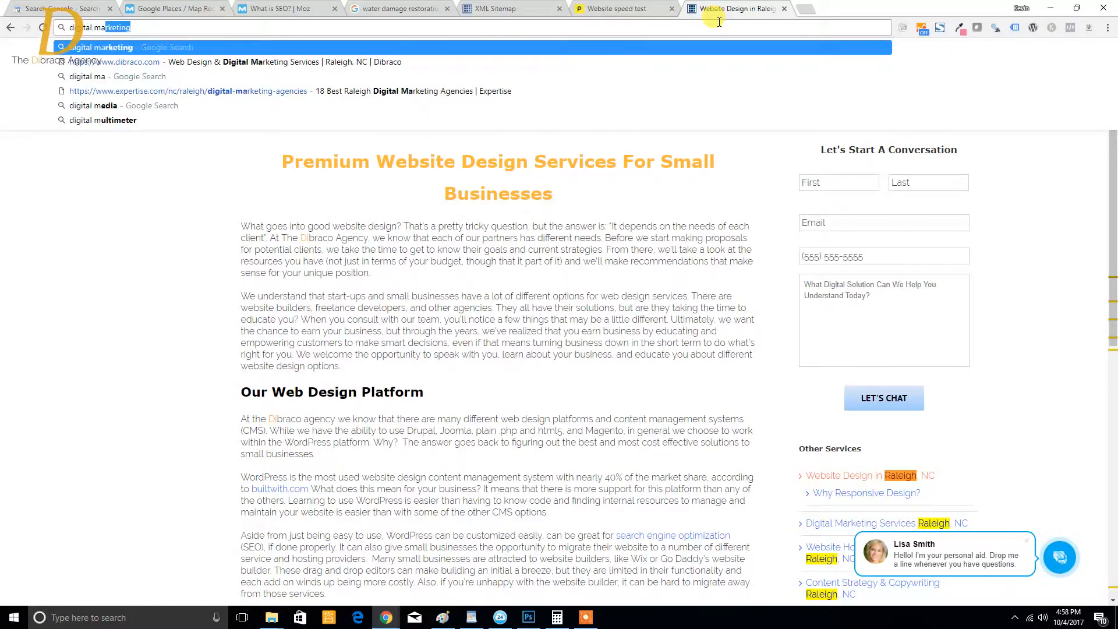
pyautogui.write('rketing services raleigh')
pyautogui.press('Return')
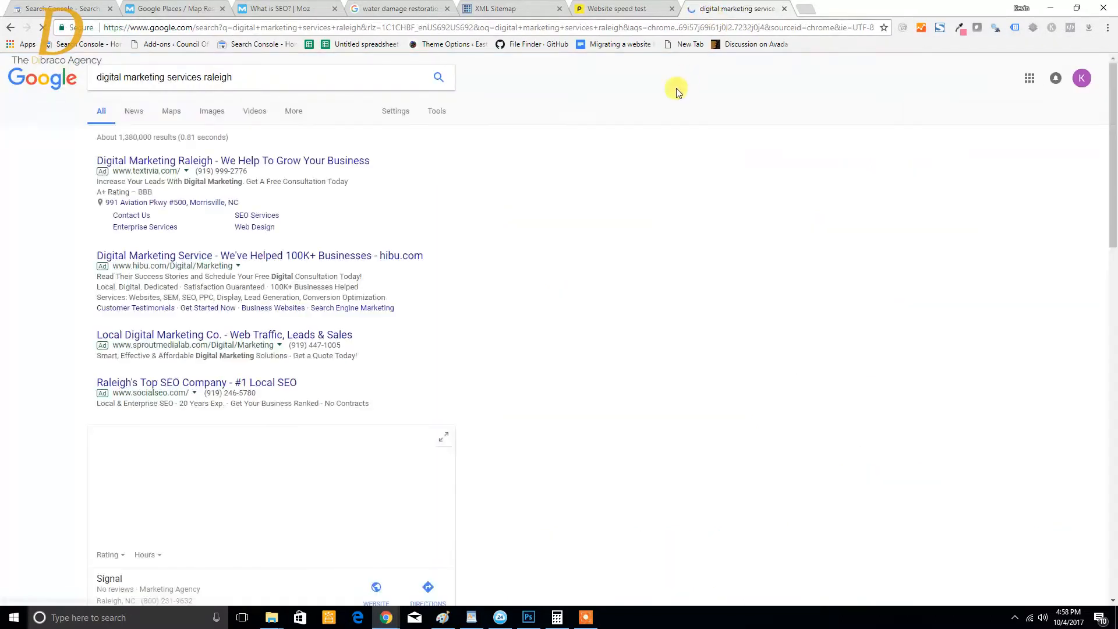
pyautogui.scroll(-6, 640, 146)
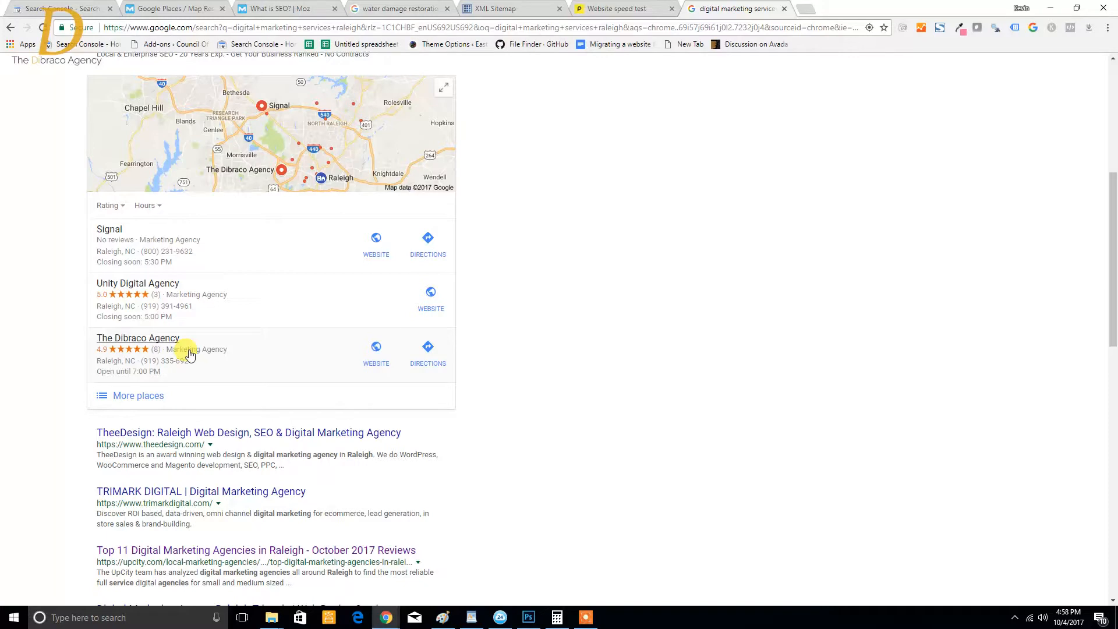
pyautogui.scroll(-5, 187, 350)
pyautogui.scroll(5, 189, 251)
# - Go back to the earlier "social media management raleigh" results and locate Dibraco's organic listing
pyautogui.click(5, 29)
pyautogui.click(5, 29)
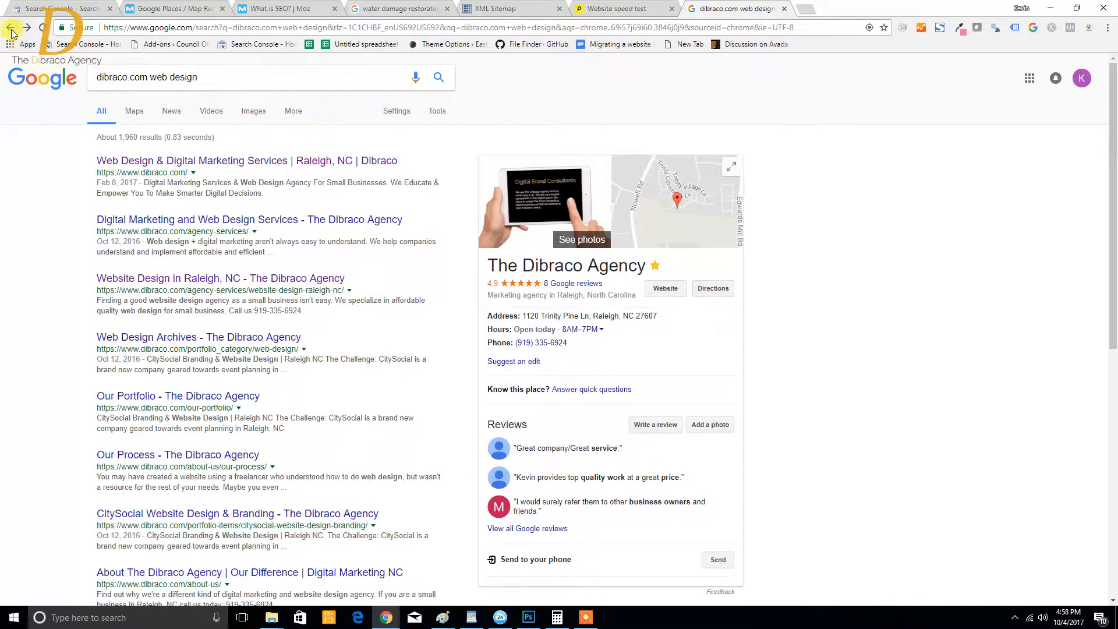
pyautogui.click(10, 29)
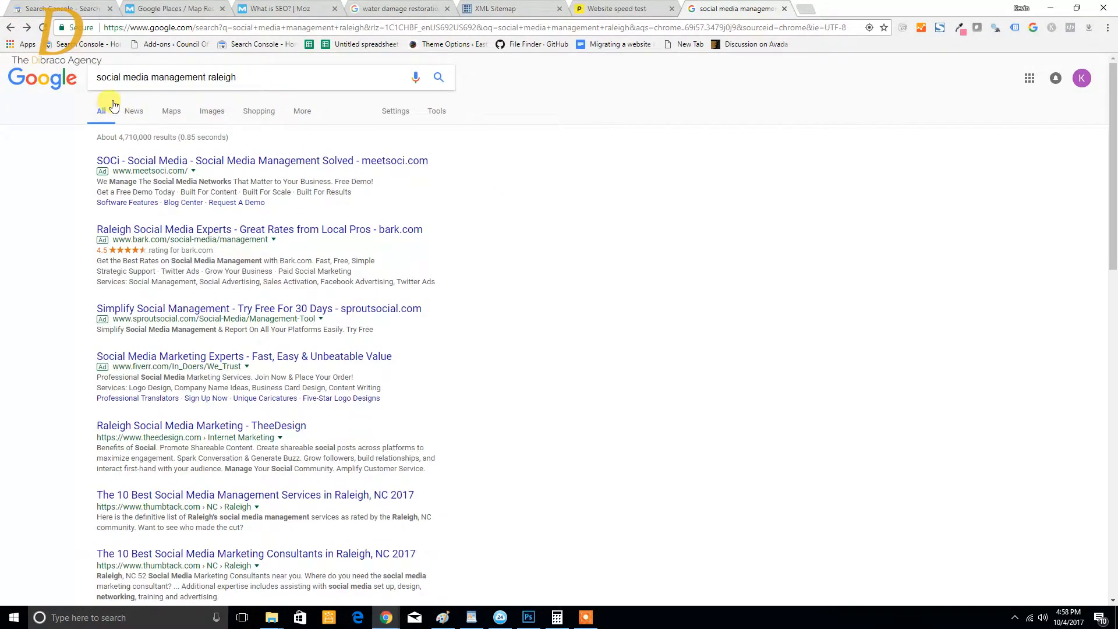
pyautogui.scroll(-2, 113, 107)
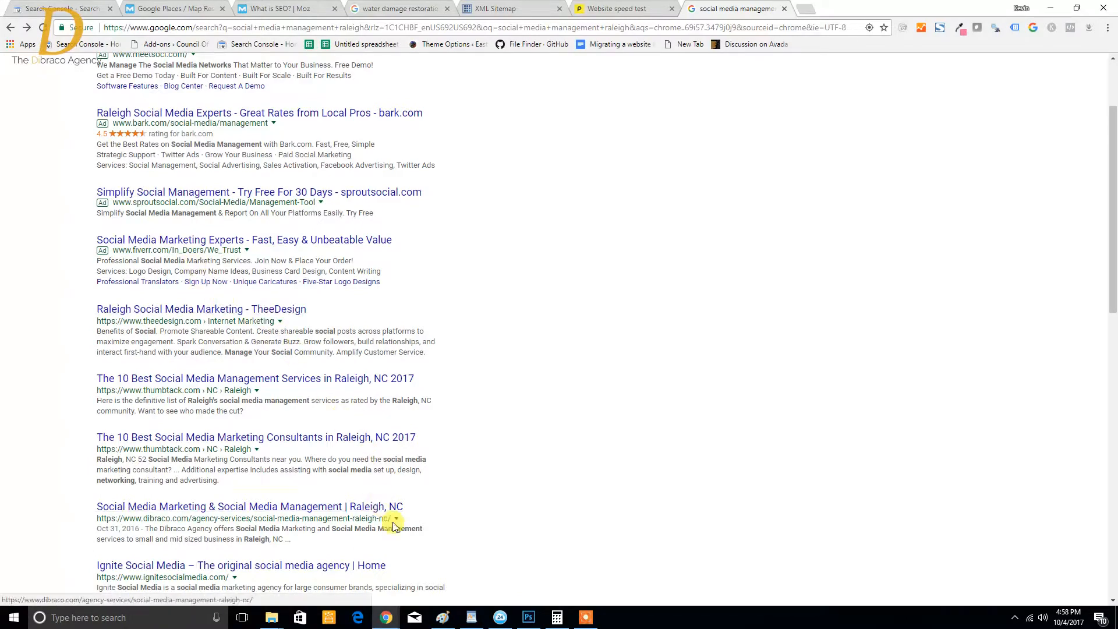
# - Return to the "digital marketing services raleigh" results and locate Dibraco's organic listing
pyautogui.click(28, 28)
pyautogui.click(28, 28)
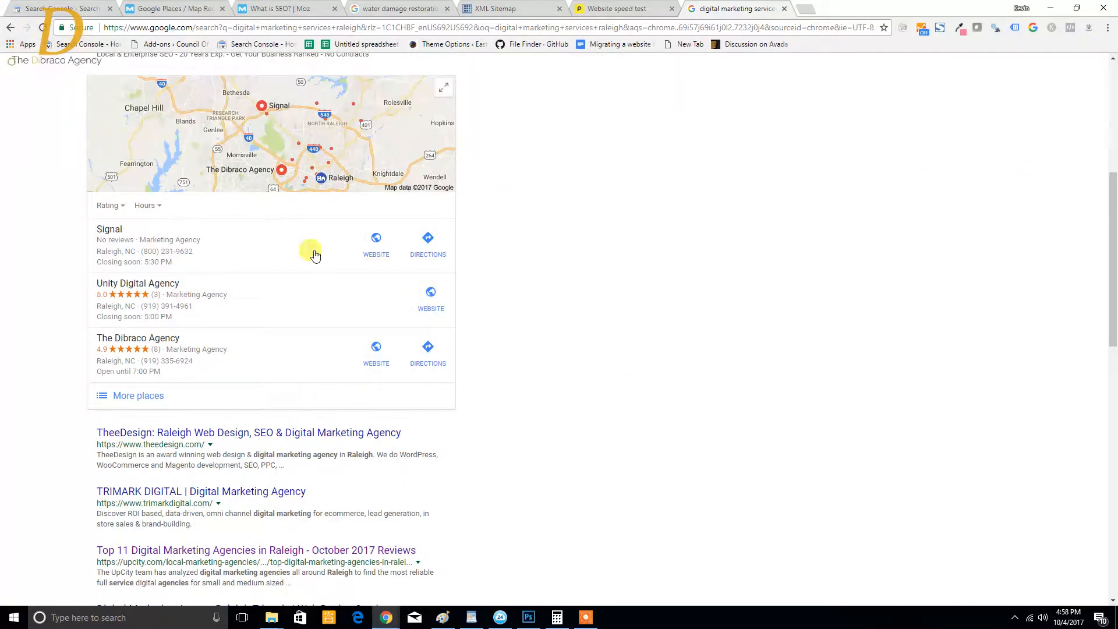
pyautogui.scroll(-8, 498, 369)
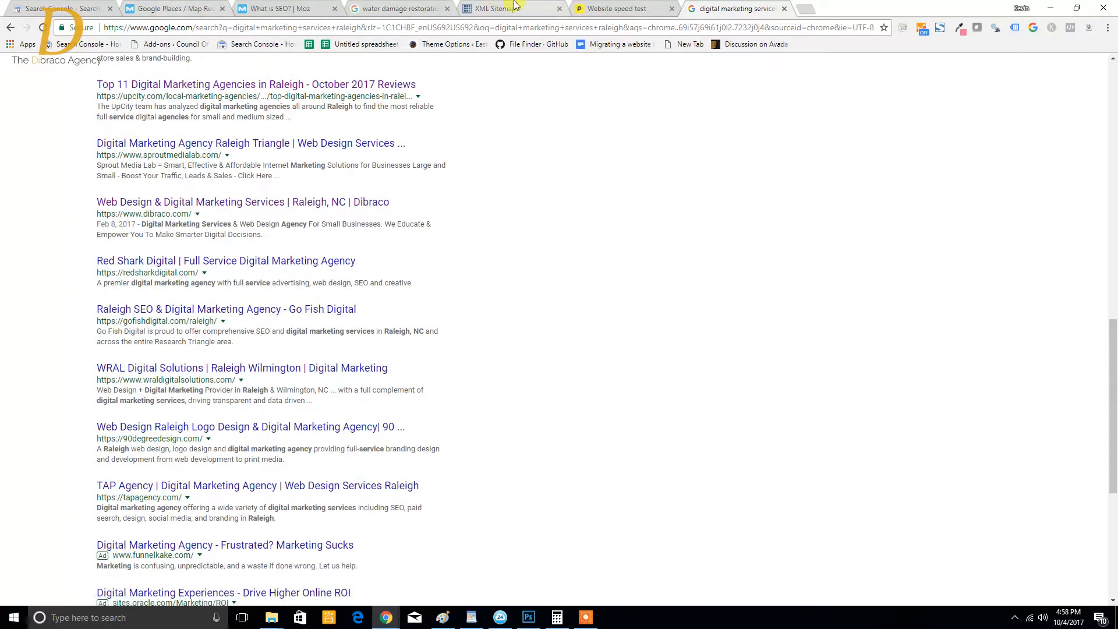
# - Sort the Search Analytics queries by clicks and inspect the performance graph for "web design agency raleigh"
pyautogui.click(58, 9)
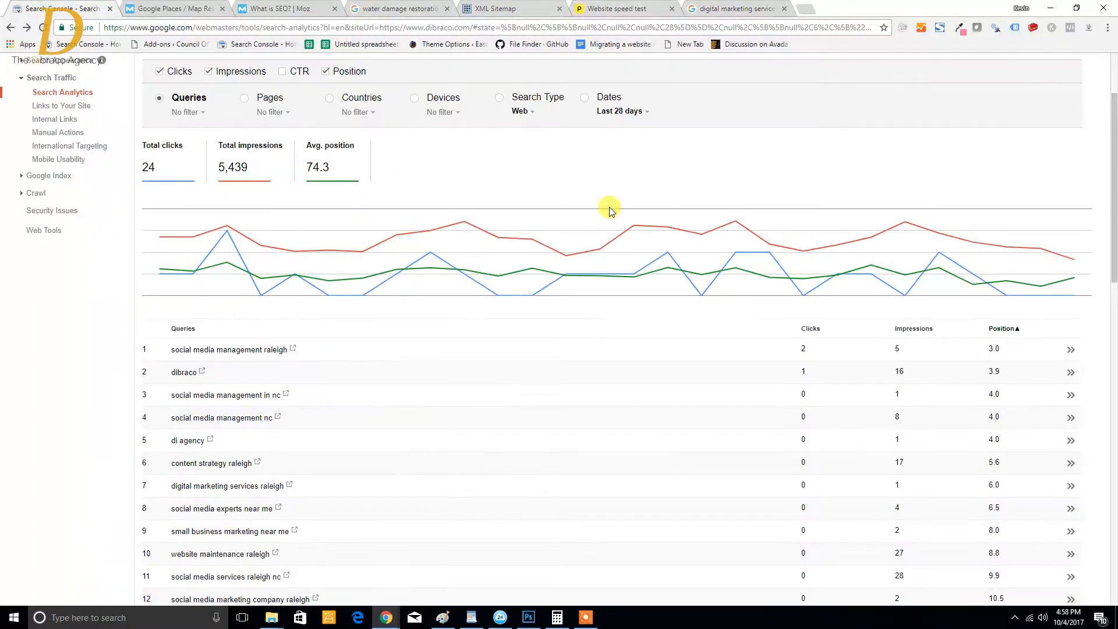
pyautogui.click(808, 328)
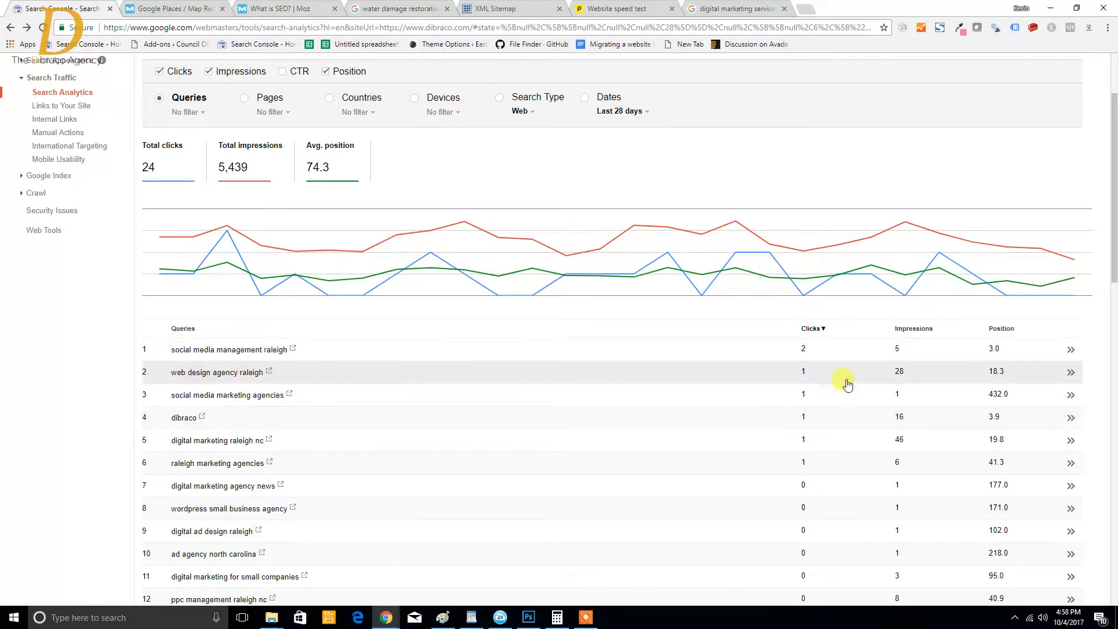
pyautogui.click(1001, 377)
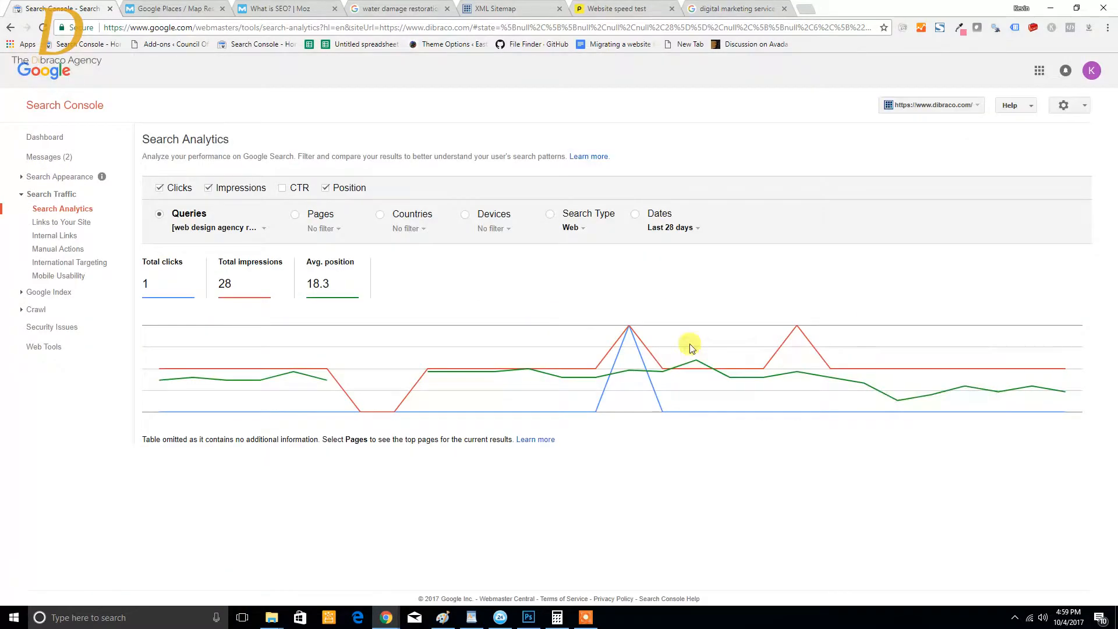
pyautogui.moveTo(623, 375)
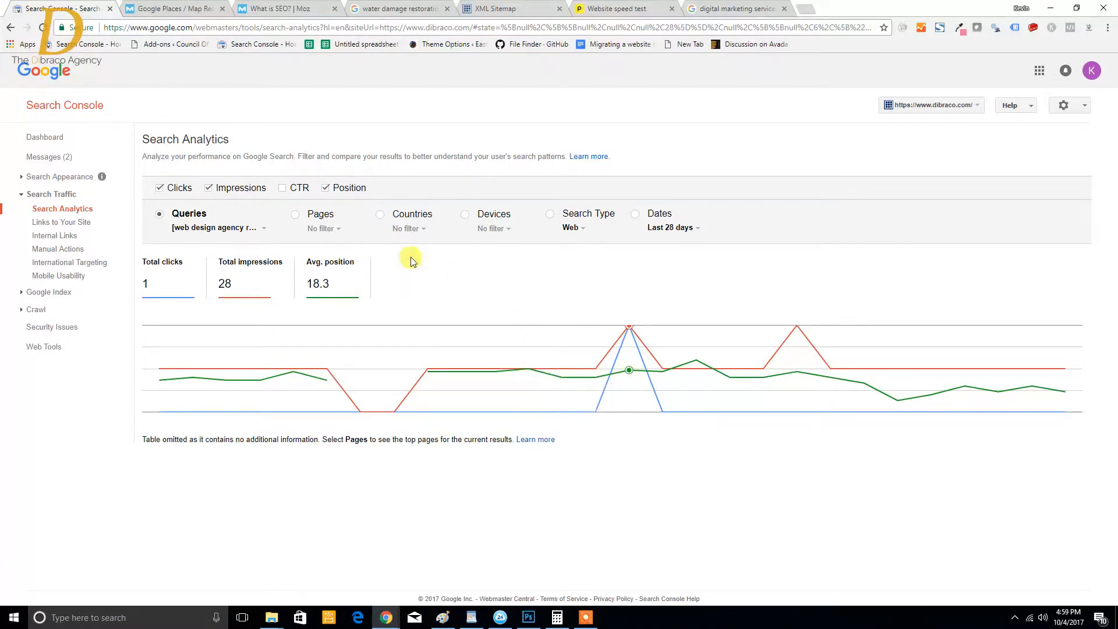
# - Check the page breakdown for "web design agency raleigh", and go back to the full query list
pyautogui.click(294, 216)
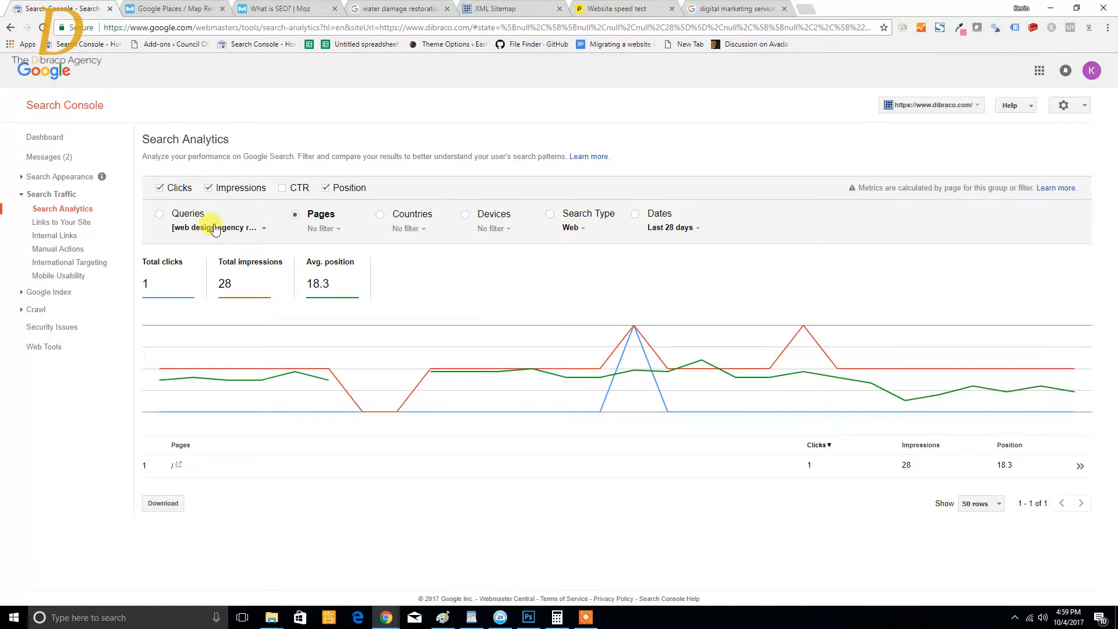
pyautogui.click(159, 215)
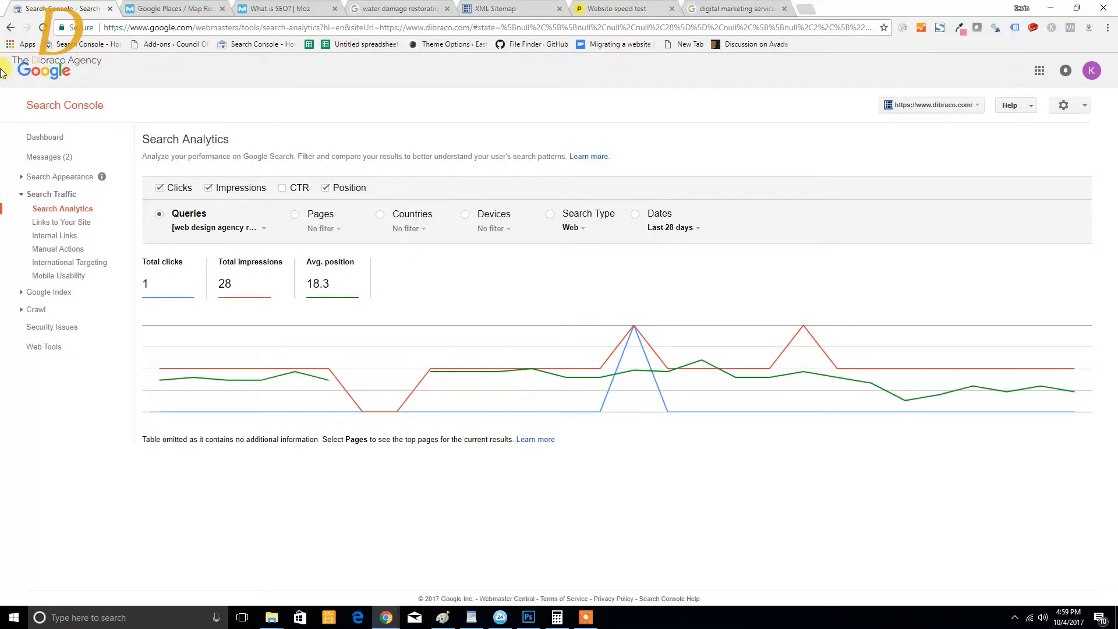
pyautogui.click(10, 29)
pyautogui.click(9, 29)
pyautogui.click(9, 28)
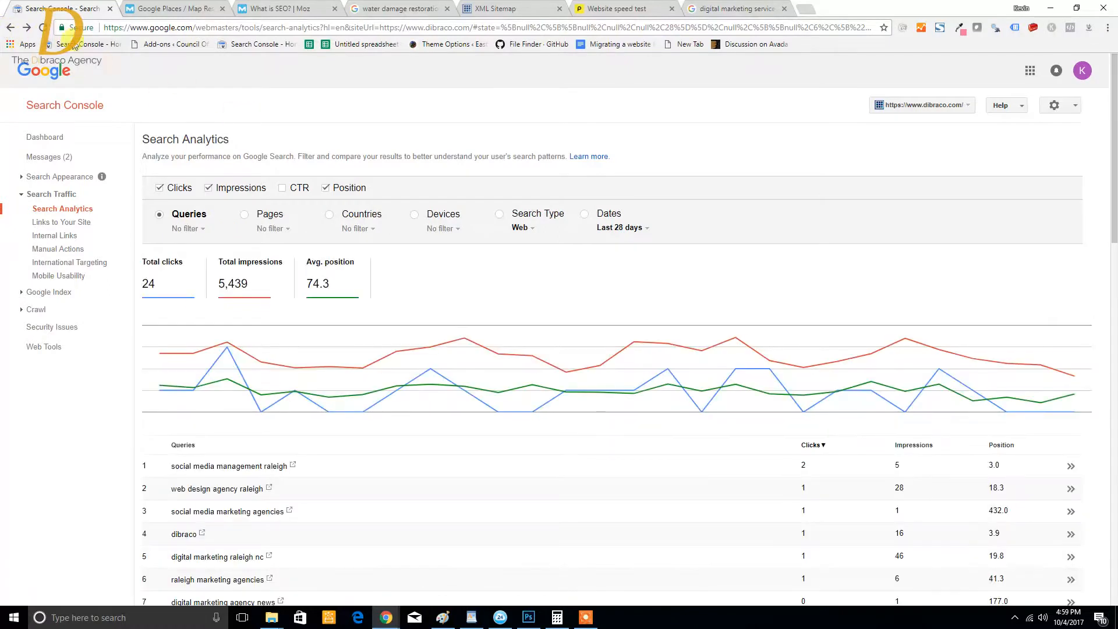
# - Compare the queries sorted by position, by clicks and by impressions, and bring up the XML sitemap
pyautogui.scroll(-4, 843, 317)
pyautogui.click(989, 213)
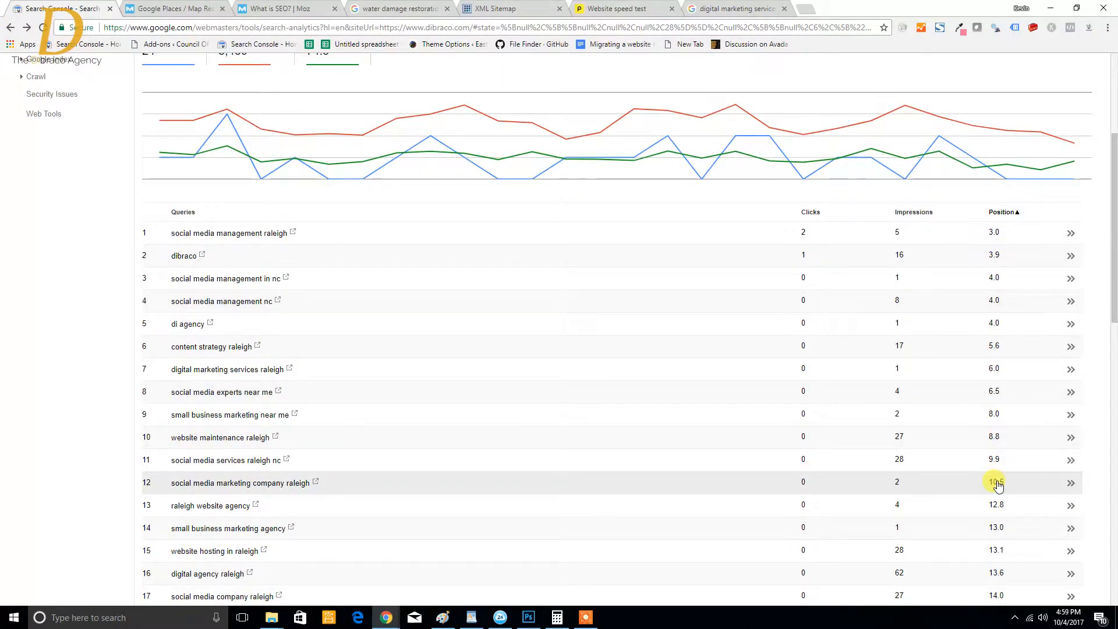
pyautogui.click(809, 213)
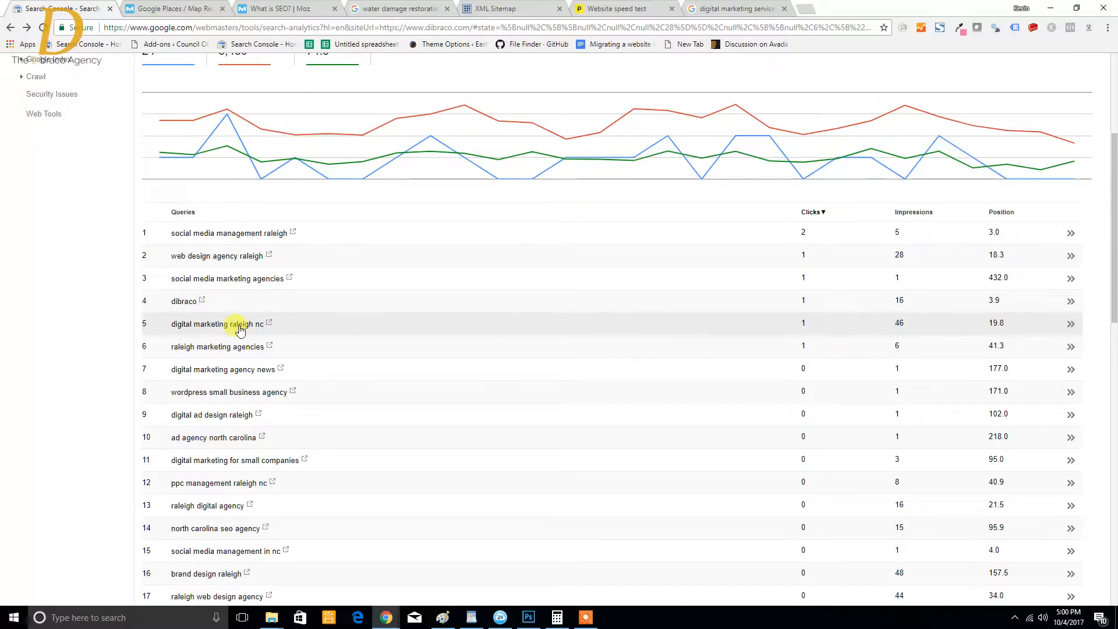
pyautogui.click(922, 213)
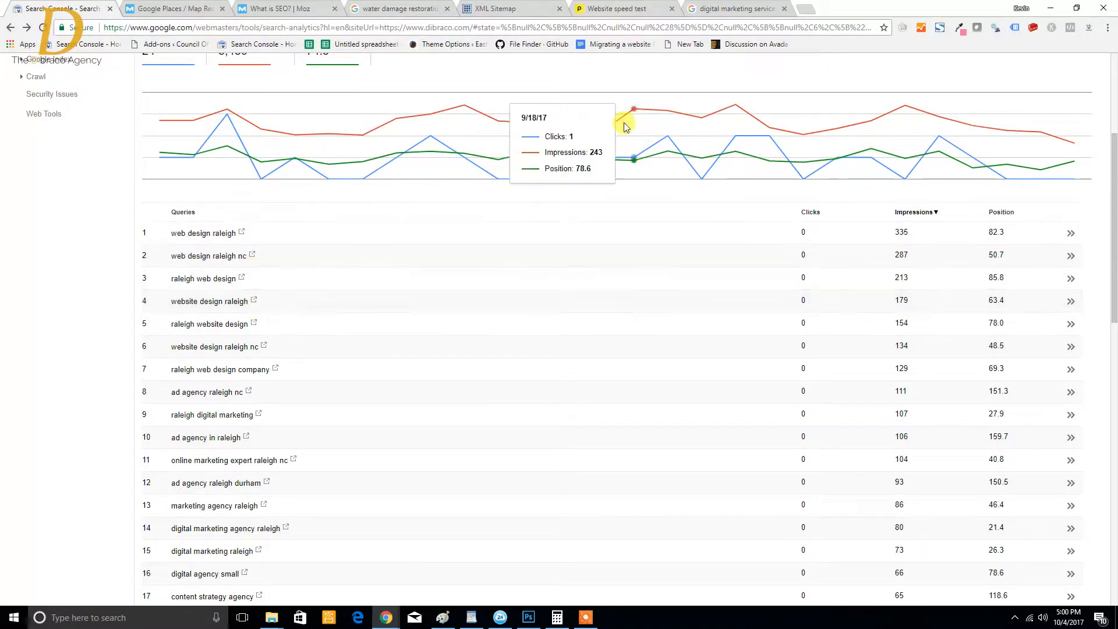
pyautogui.click(520, 7)
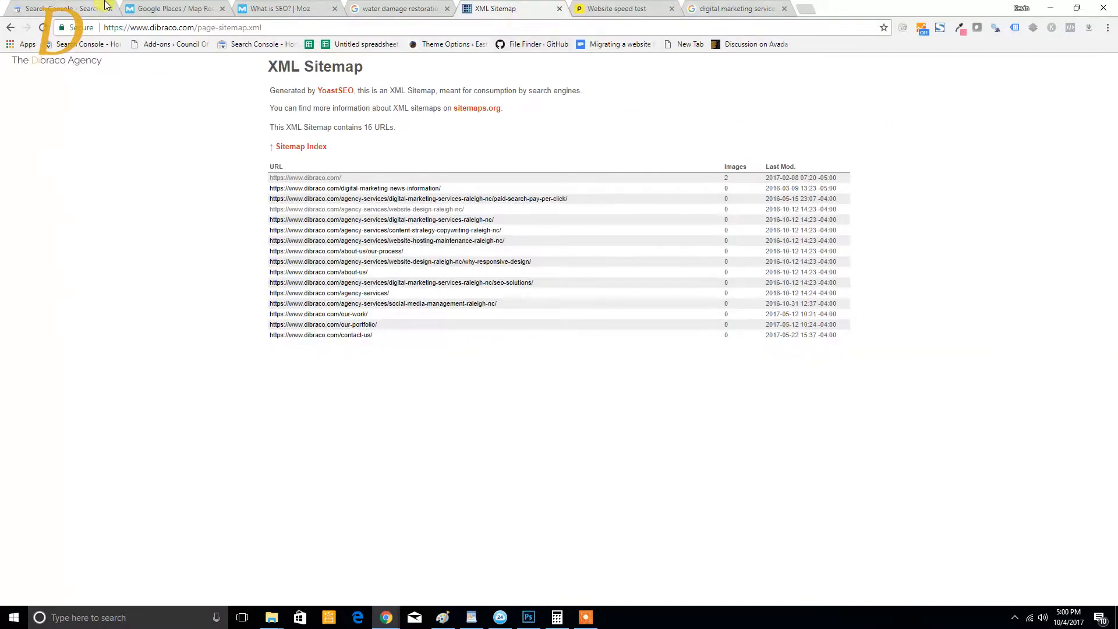
# - Return to the Search Analytics report and review the queries sorted by impressions
pyautogui.click(4, 5)
pyautogui.click(20, 6)
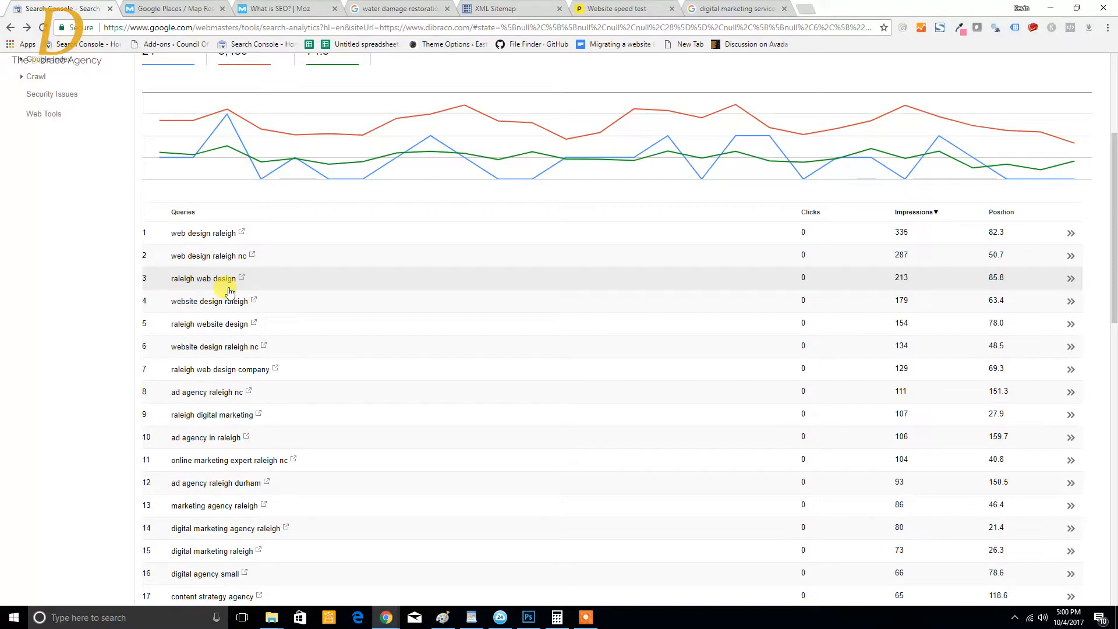
pyautogui.scroll(-2, 359, 347)
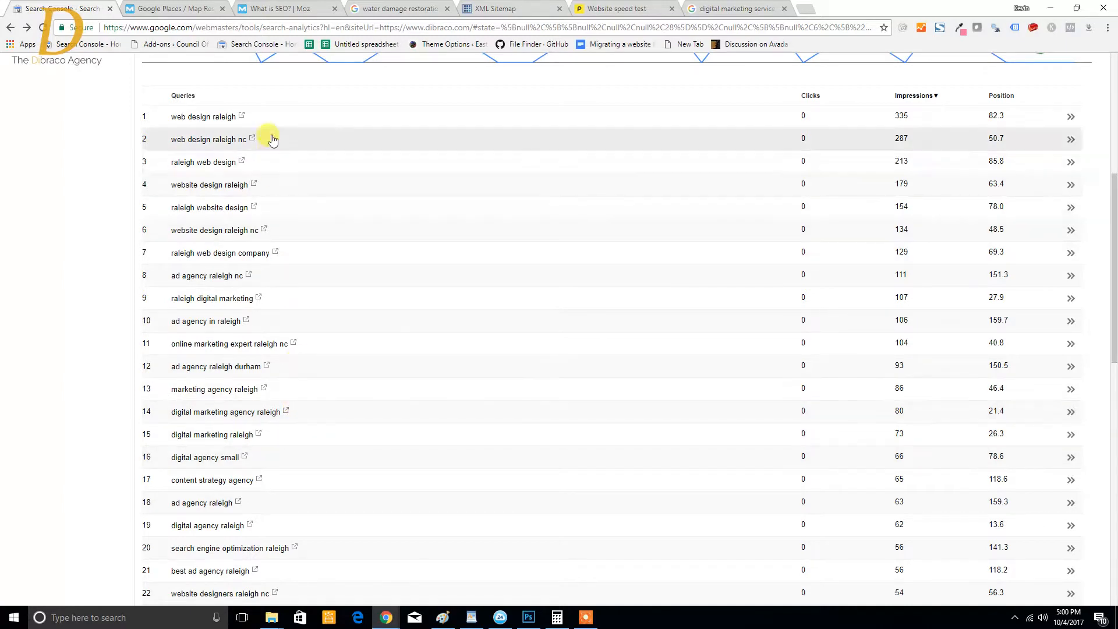
pyautogui.scroll(-4, 341, 304)
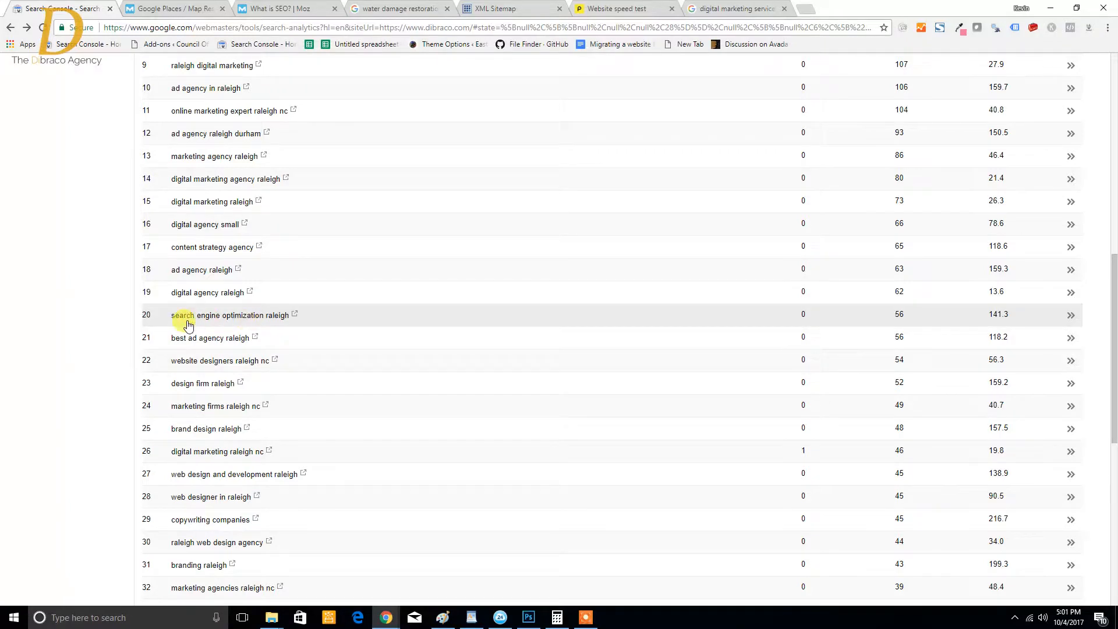
# - Filter the Search Analytics queries to those containing "seo" and check their clicks, impressions and positions
pyautogui.scroll(10, 216, 327)
pyautogui.click(186, 228)
pyautogui.click(213, 243)
pyautogui.write('seo')
pyautogui.press('Return')
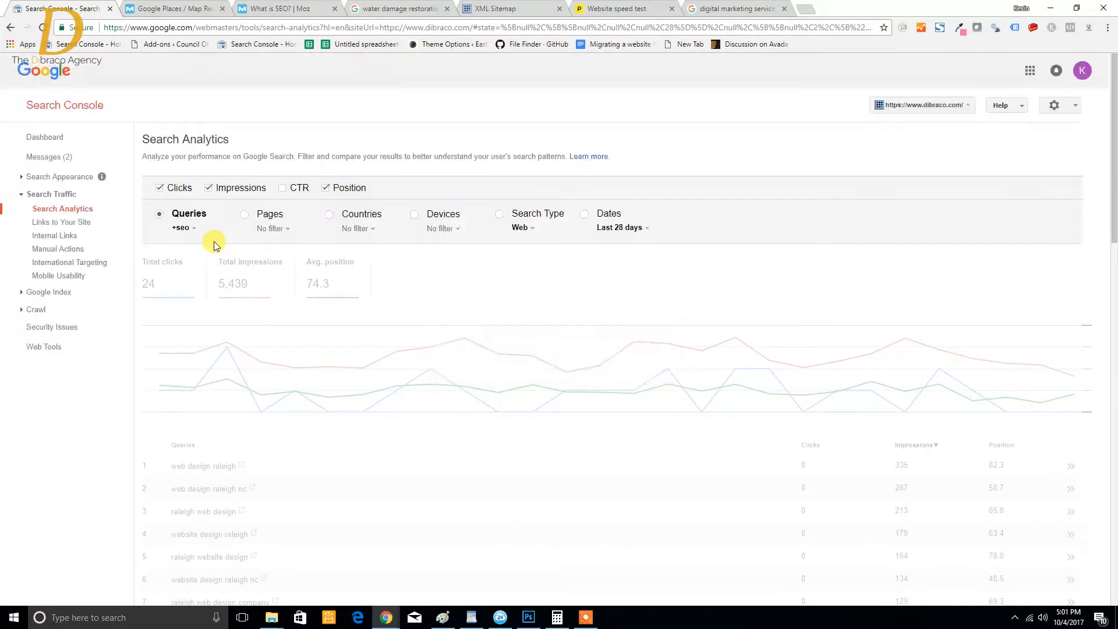
pyautogui.scroll(-2, 326, 337)
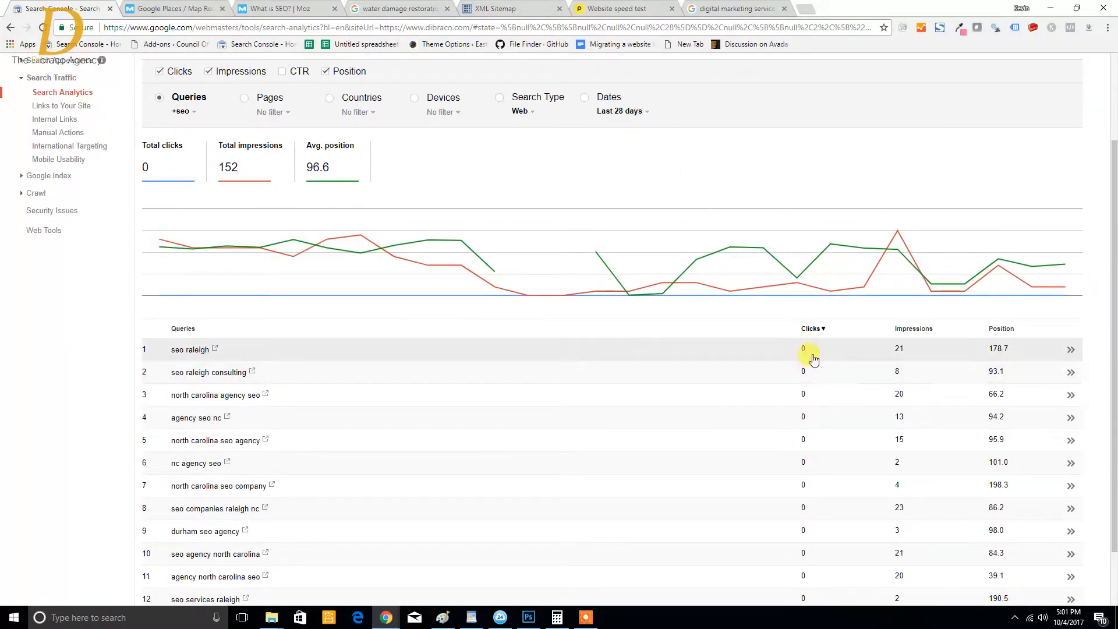
# - Filter the queries to those containing "search engine", check their positions, and go back to the "seo" filter
pyautogui.scroll(2, 201, 175)
pyautogui.click(193, 229)
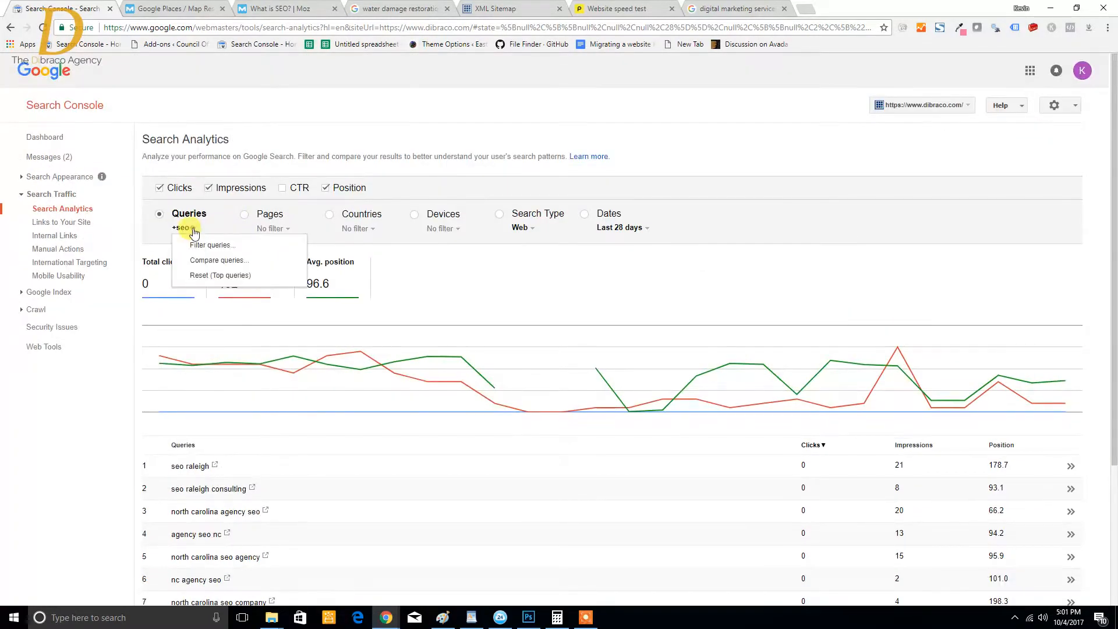
pyautogui.click(212, 245)
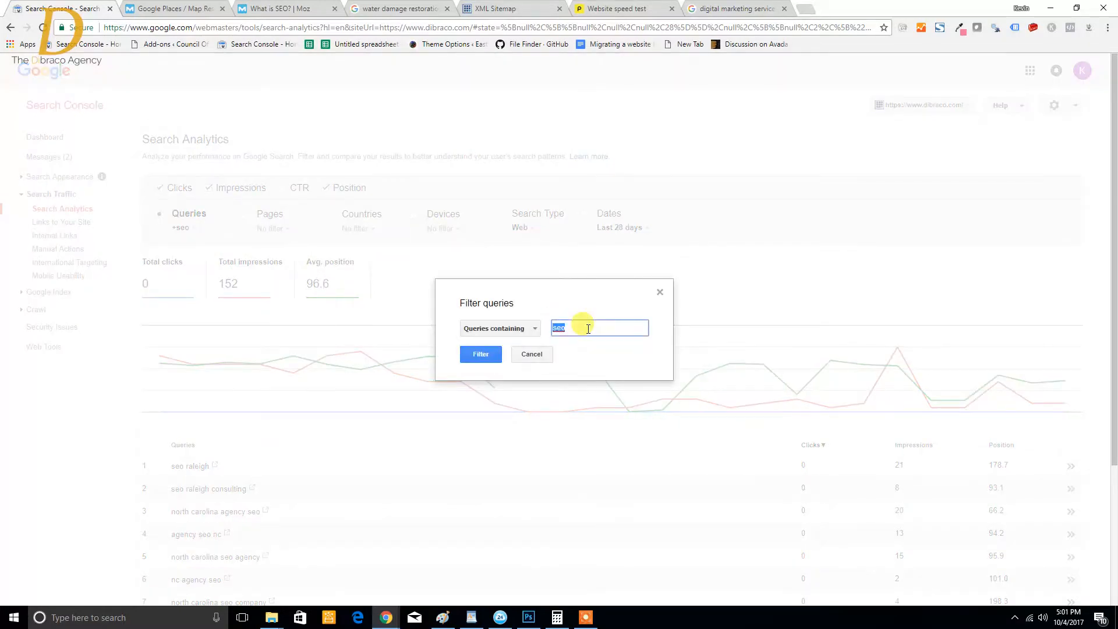
pyautogui.write('search engine')
pyautogui.press('Return')
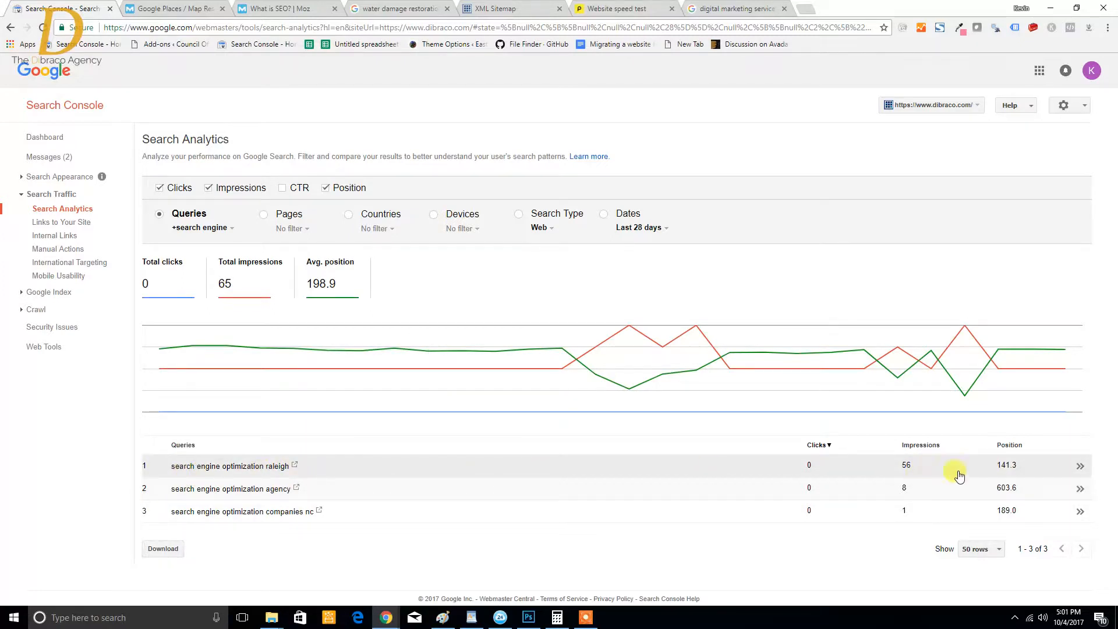
pyautogui.click(13, 27)
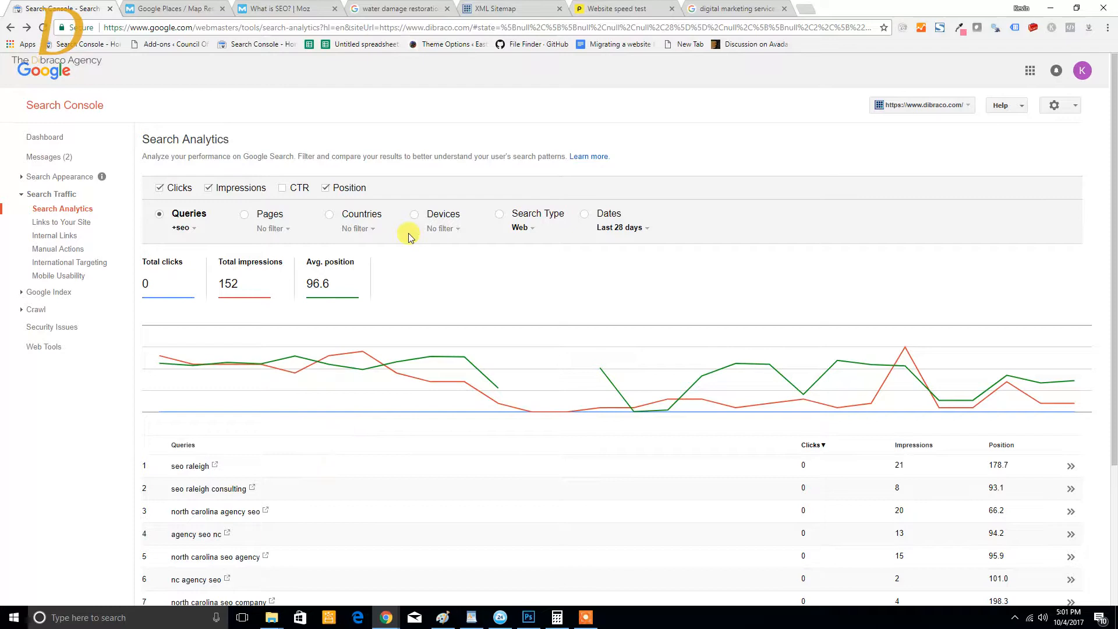
# - Switch to the Google results and search for "search engine optimization company raleigh nc"
pyautogui.click(695, 13)
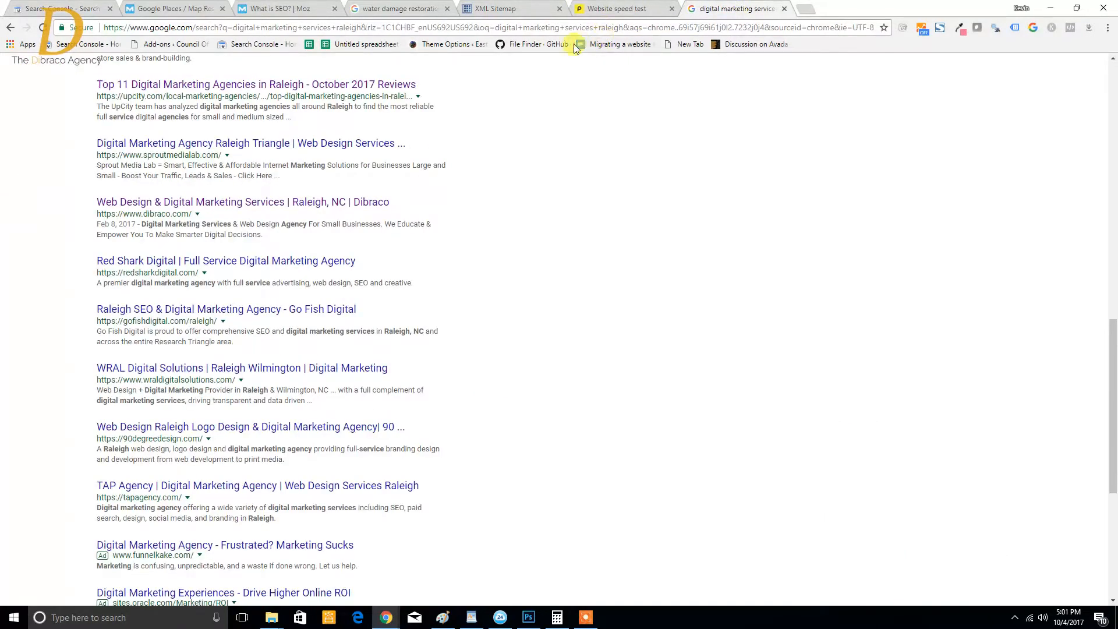
pyautogui.scroll(15, 331, 350)
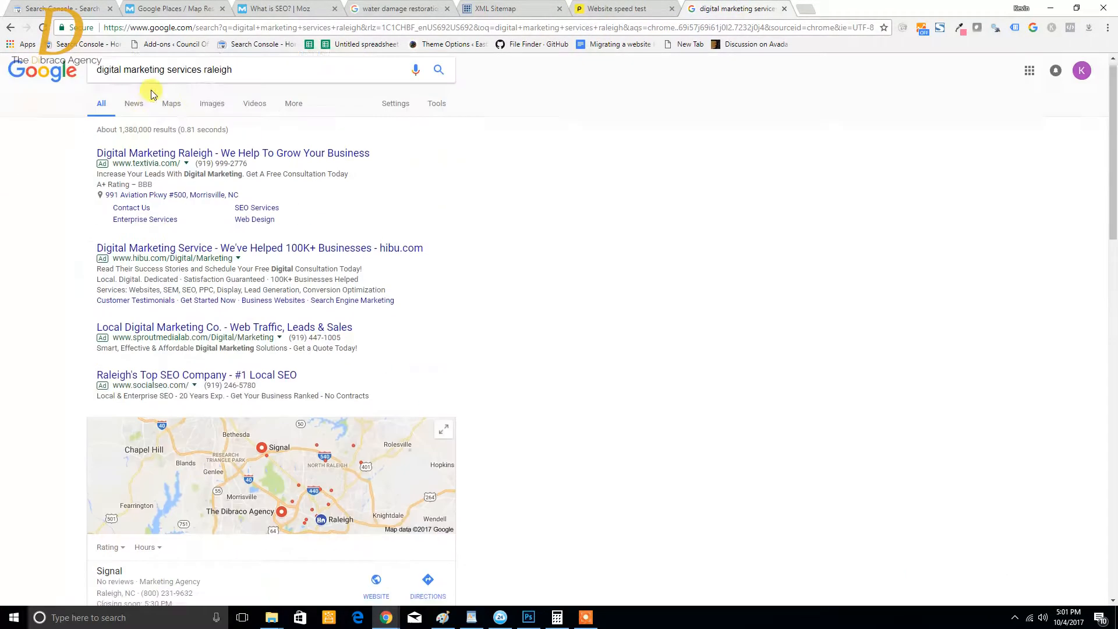
pyautogui.tripleClick(210, 77)
pyautogui.write('search engine optimization company raleigh nc')
pyautogui.press('Return')
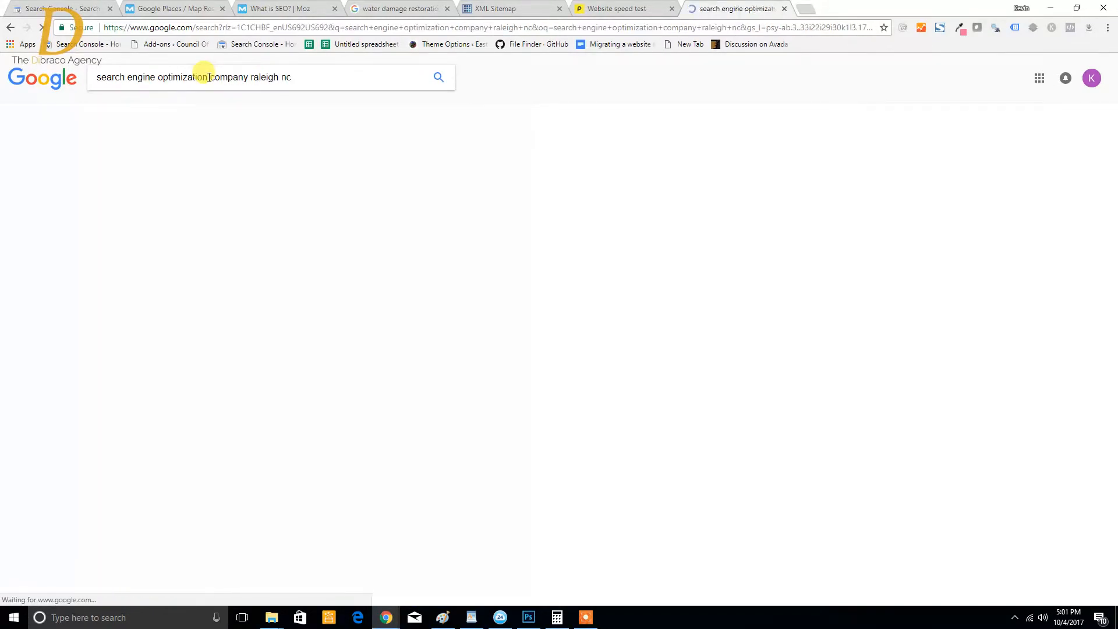
# - Examine the organic listings for matched keywords, highlighting such phrases in the TheeDesign, Raleigh SEO Company, Best Edge SEO and Lizardwebs descriptions
pyautogui.scroll(-5, 506, 260)
pyautogui.scroll(3, 506, 260)
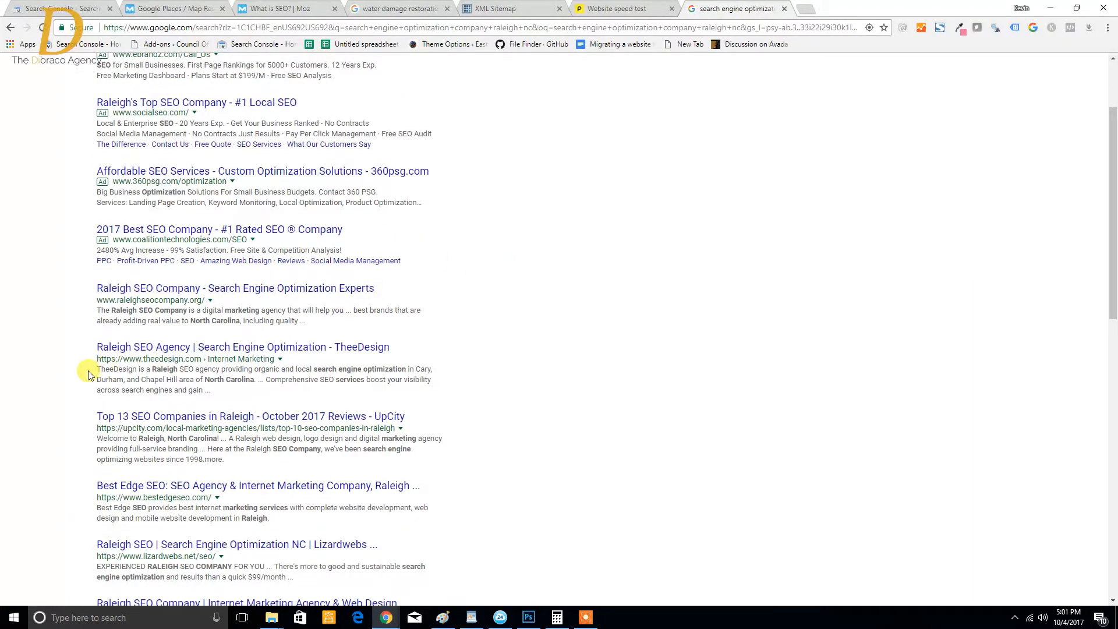
pyautogui.moveTo(314, 367); pyautogui.dragTo(398, 369)
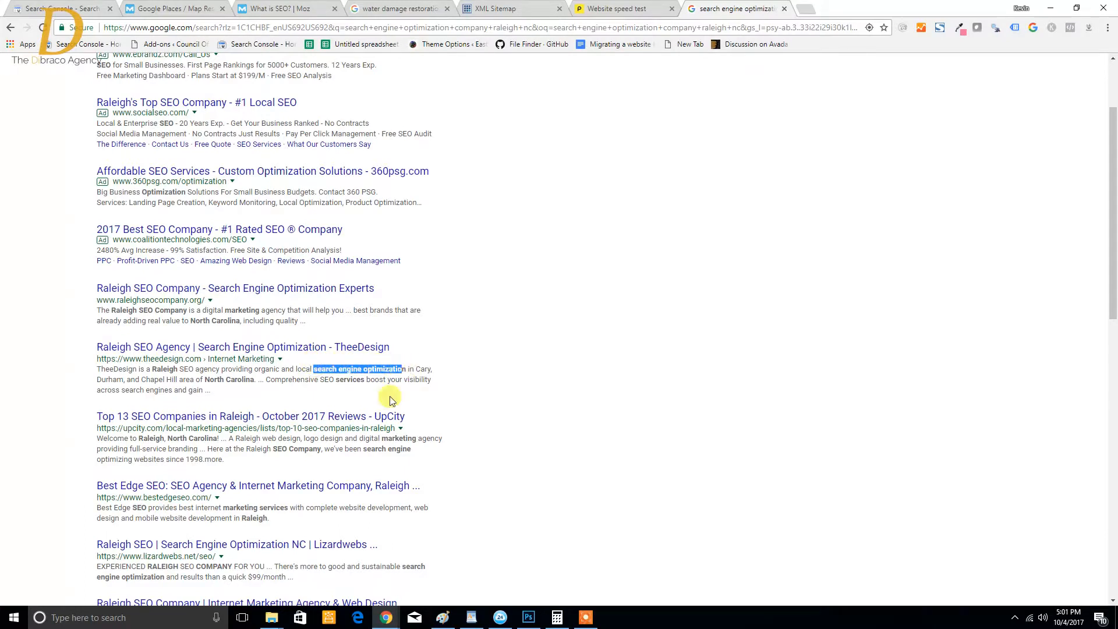
pyautogui.moveTo(101, 310); pyautogui.dragTo(192, 311)
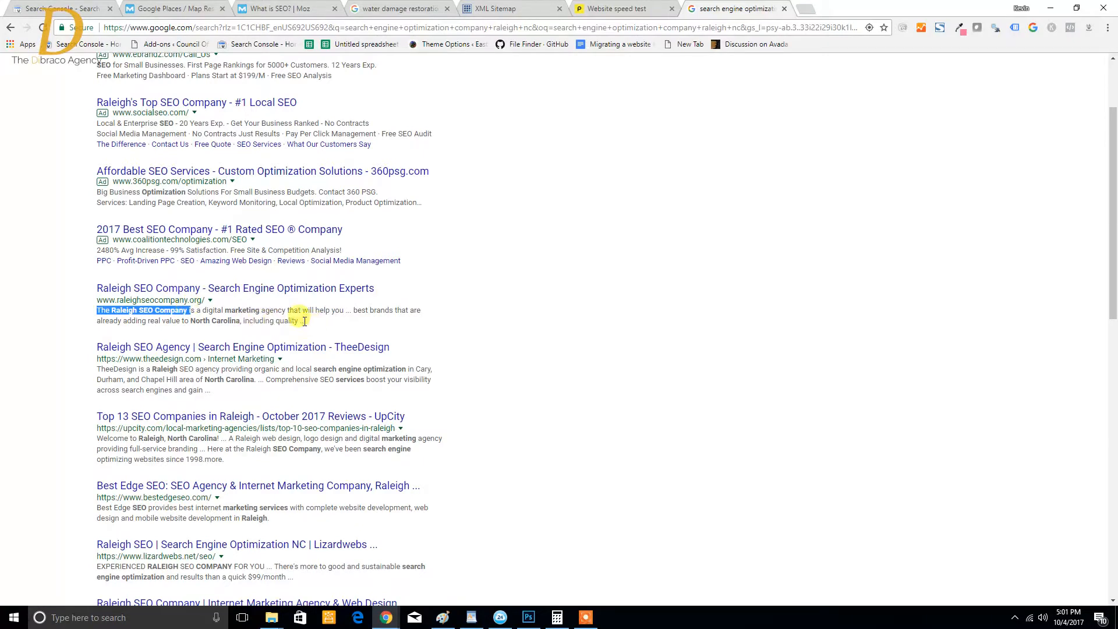
pyautogui.scroll(-1, 227, 309)
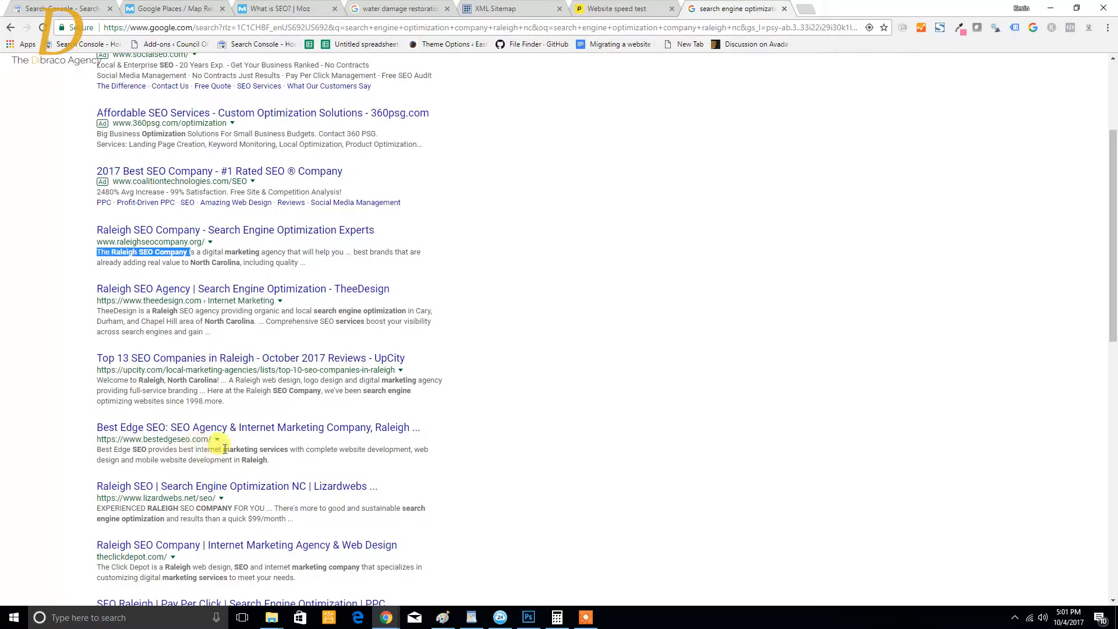
pyautogui.click(142, 447)
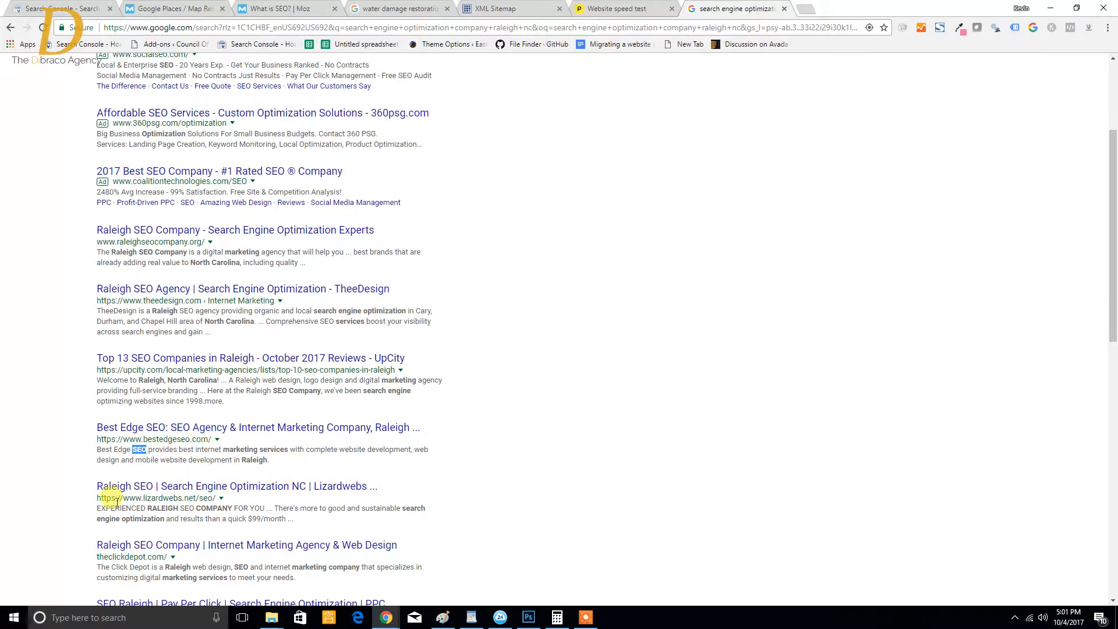
pyautogui.moveTo(95, 517); pyautogui.dragTo(418, 506)
pyautogui.scroll(-2, 507, 492)
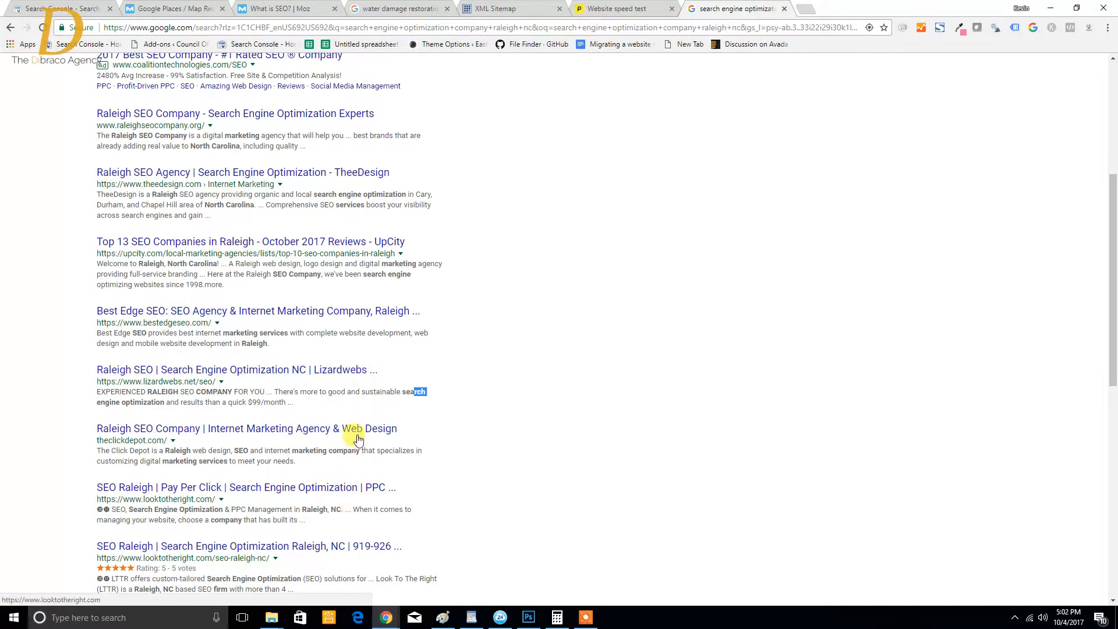
pyautogui.scroll(-2, 332, 442)
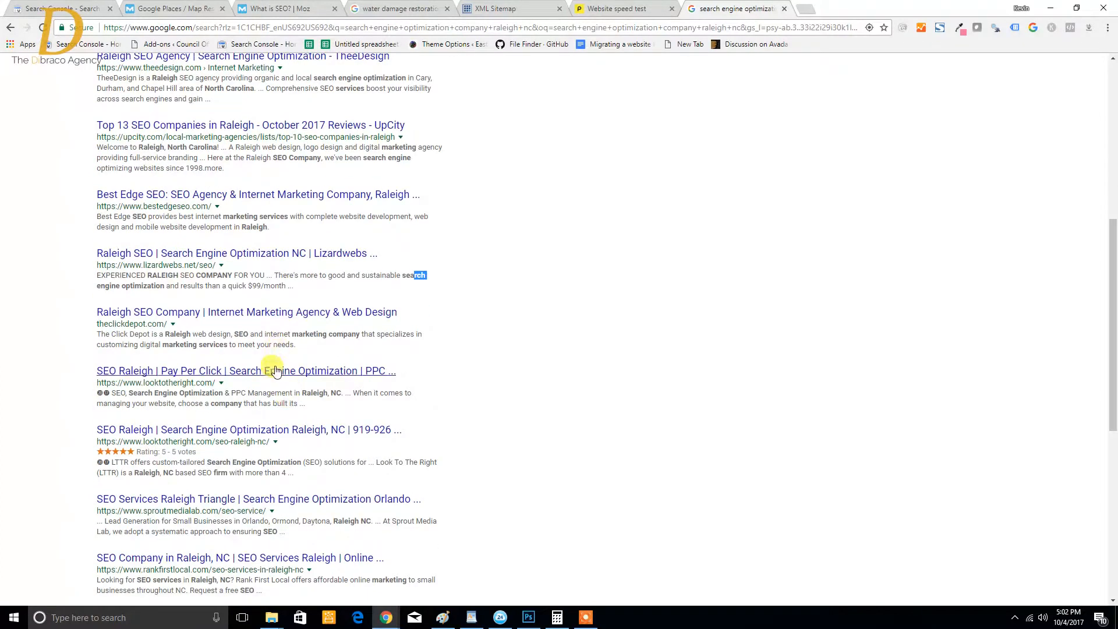
# - Highlight the title of the "Raleigh SEO Company - Search Engine Optimization Experts" listing, and briefly check Search Console before returning to the results
pyautogui.scroll(7, 260, 460)
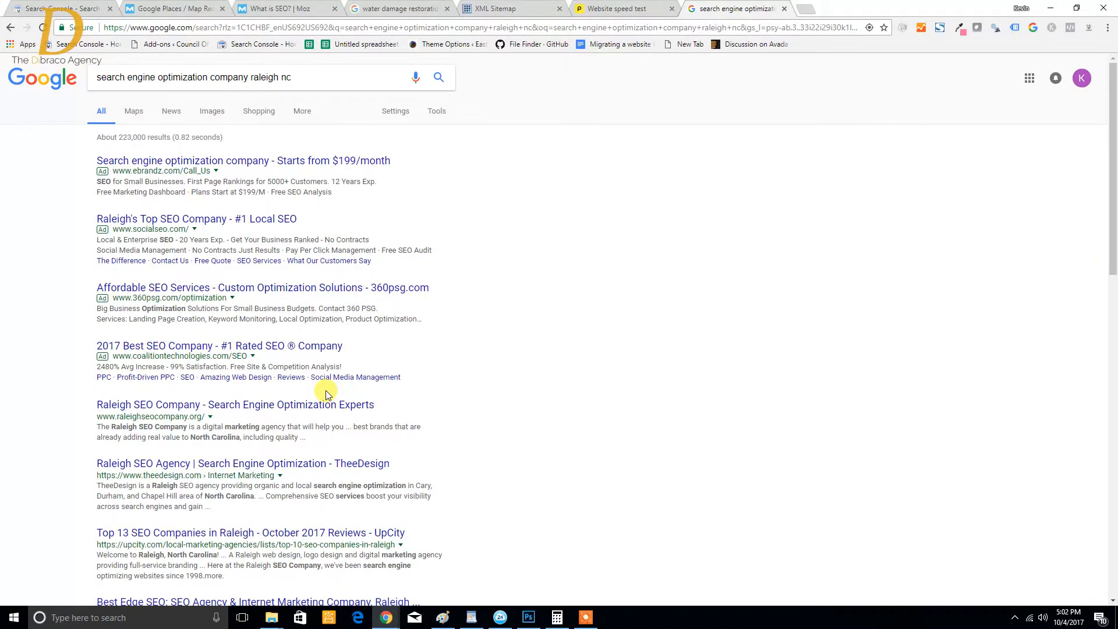
pyautogui.scroll(-4, 326, 394)
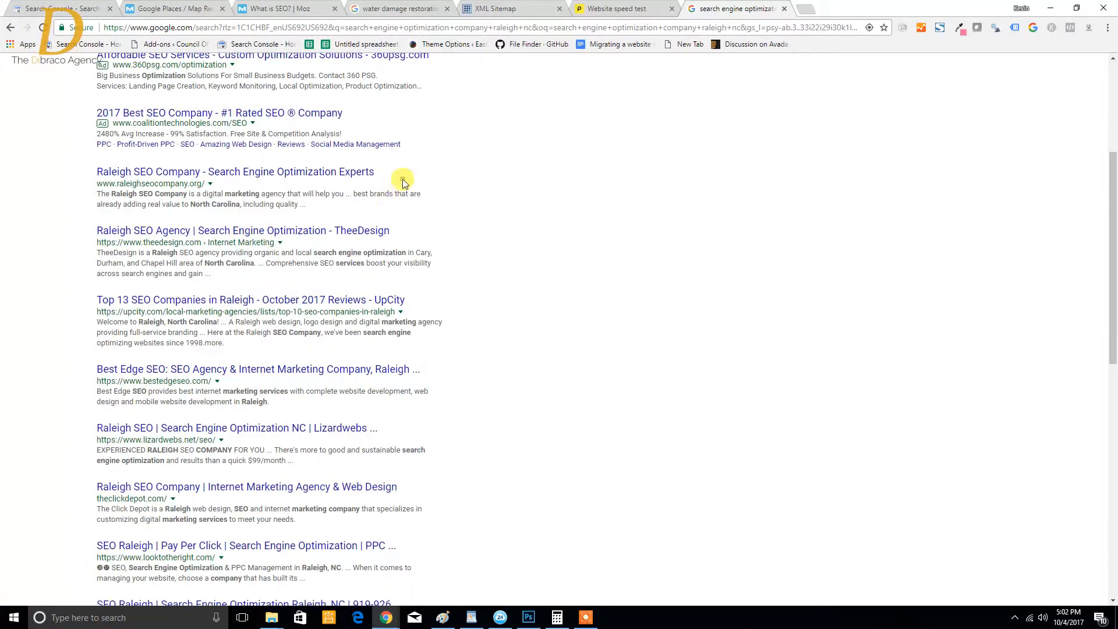
pyautogui.moveTo(404, 182); pyautogui.dragTo(76, 174)
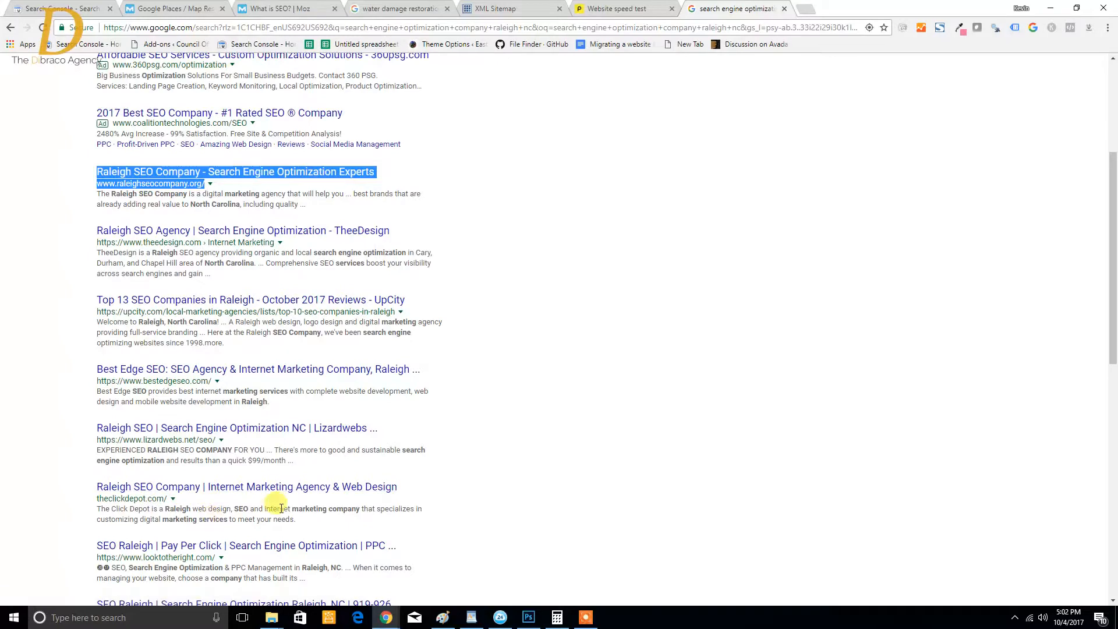
pyautogui.click(51, 7)
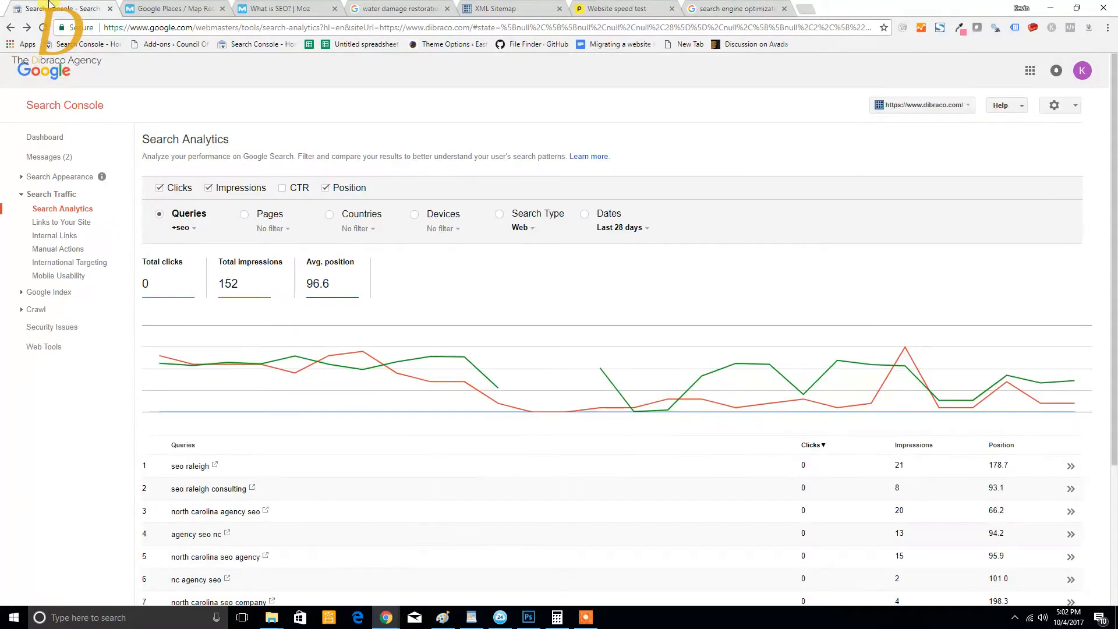
pyautogui.click(725, 6)
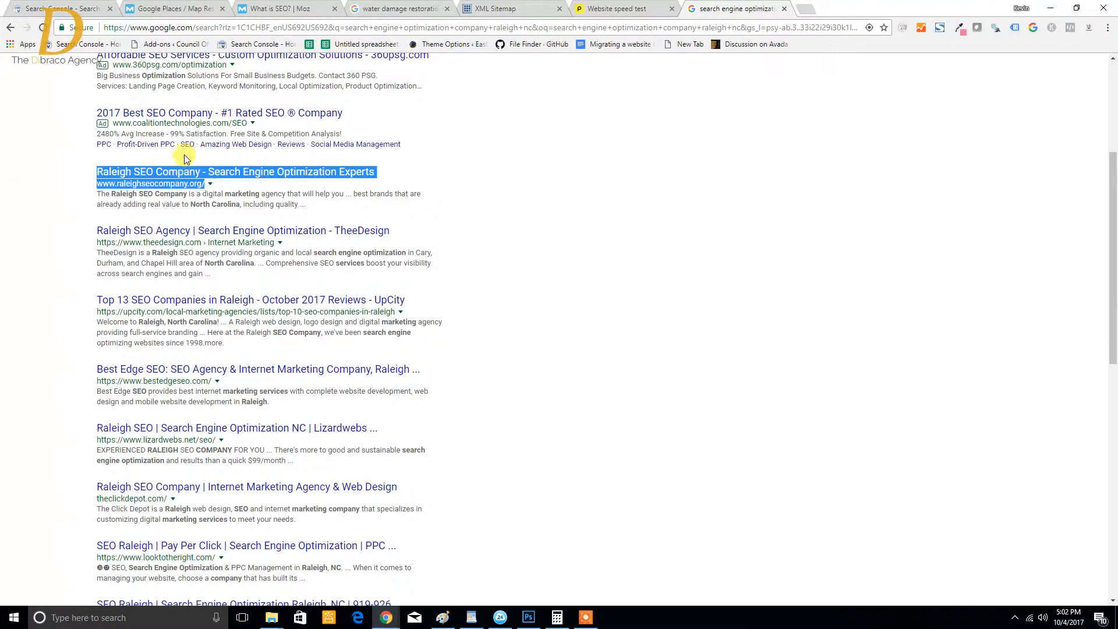
# - Open TheeDesign's Raleigh SEO Agency listing and look through the page's benefits and featured case study
pyautogui.scroll(2, 294, 311)
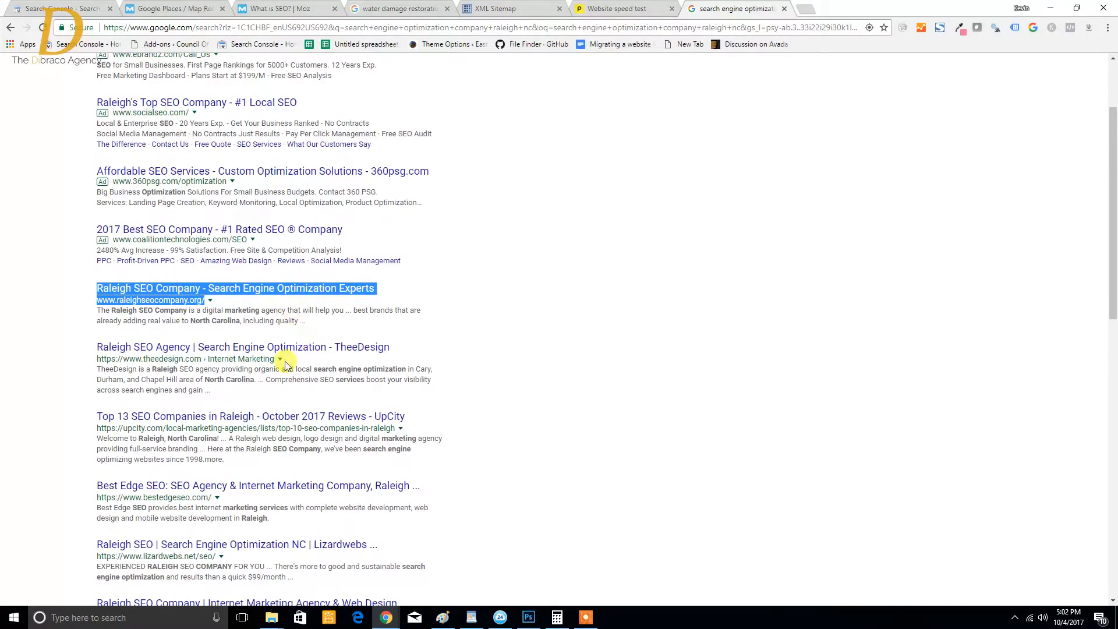
pyautogui.click(274, 349)
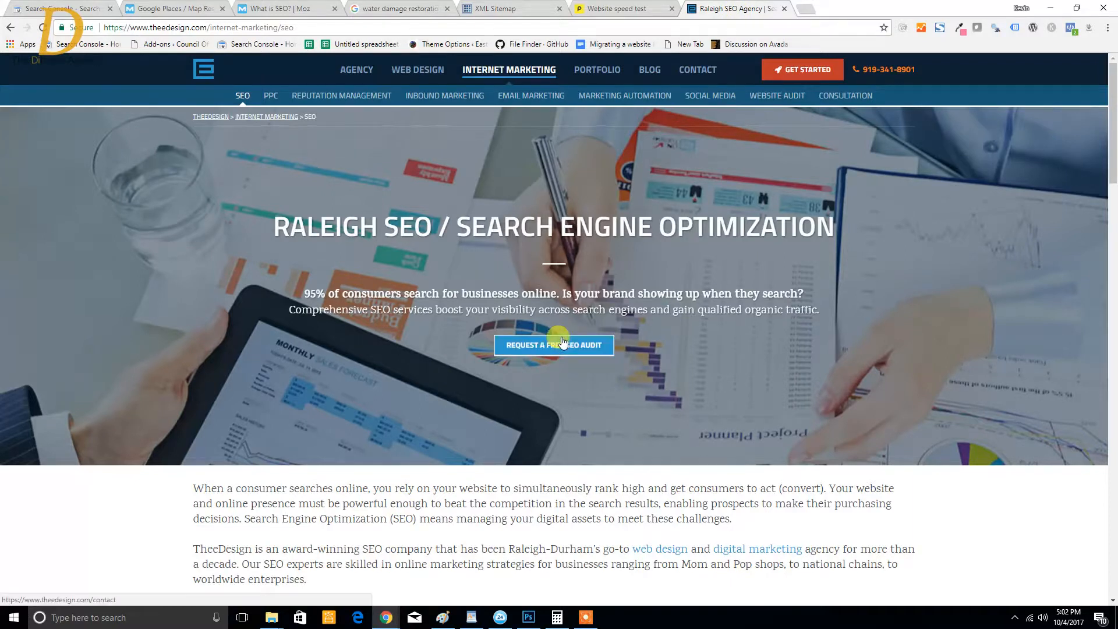
pyautogui.scroll(-15, 951, 344)
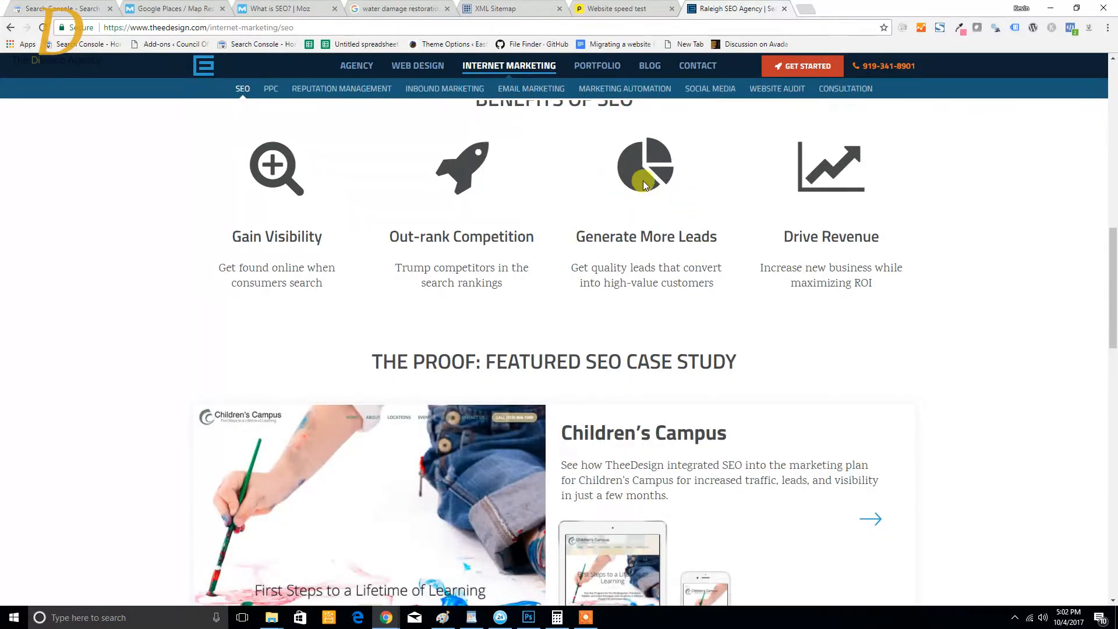
pyautogui.scroll(-4, 407, 327)
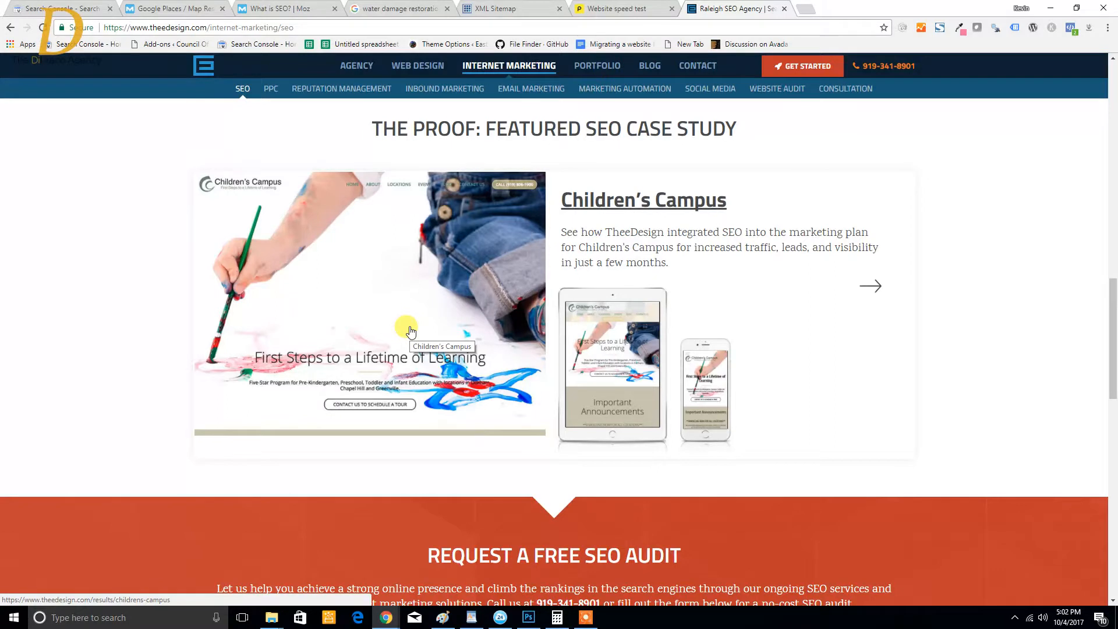
pyautogui.scroll(4, 366, 252)
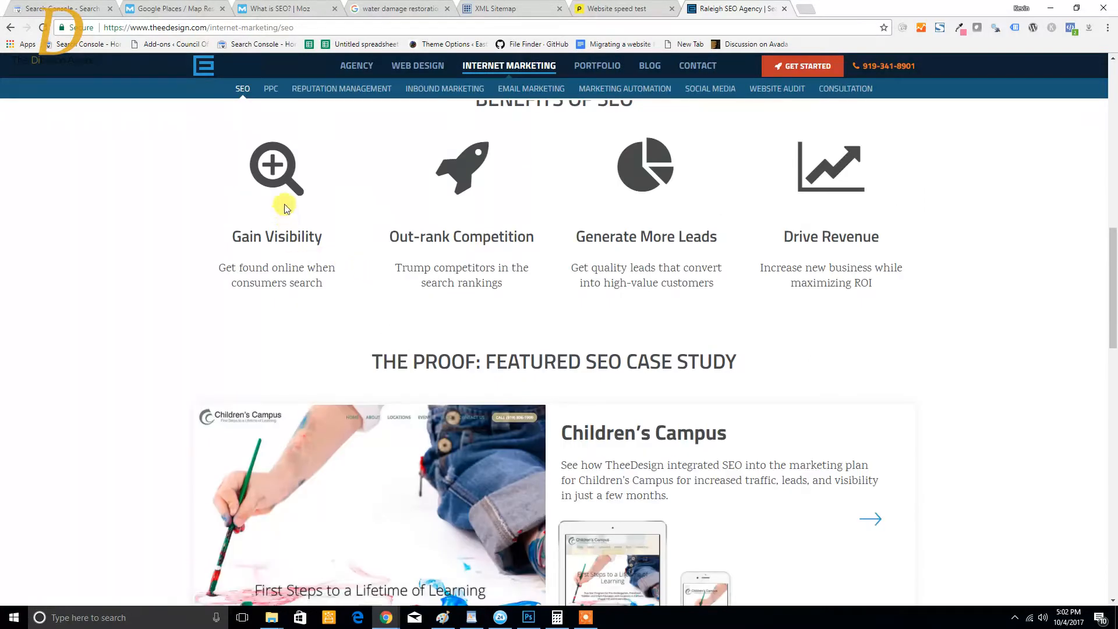
# - Examine the SEO services and benefits sections of TheeDesign's page, highlighting the "Generate More Leads" text
pyautogui.moveTo(531, 188); pyautogui.dragTo(608, 194)
pyautogui.click(906, 209)
pyautogui.rightClick(885, 200)
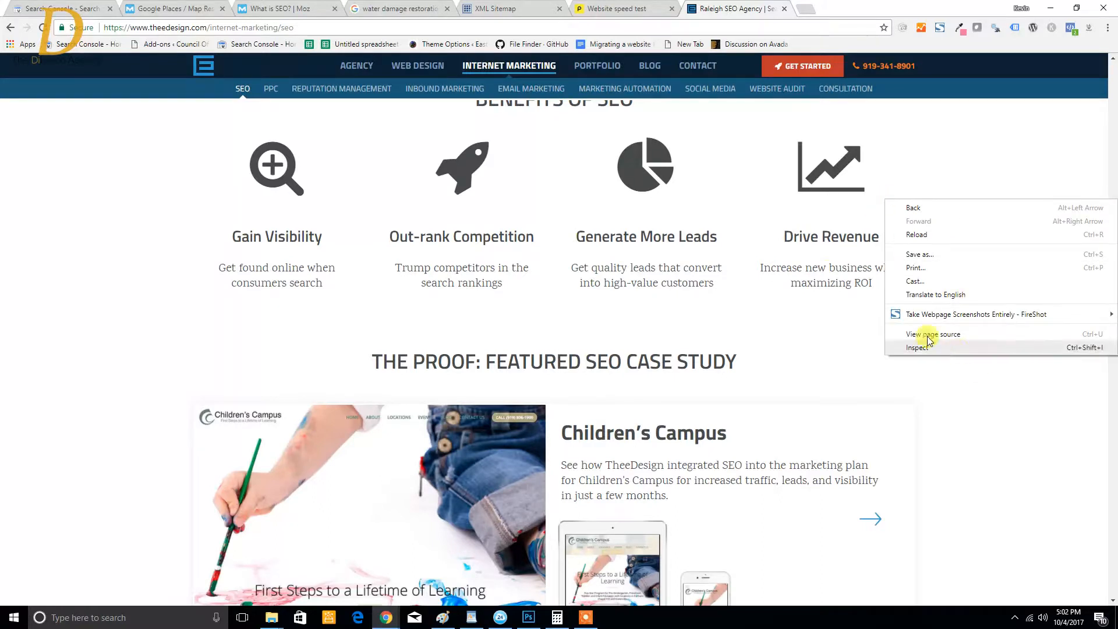
pyautogui.click(681, 232)
pyautogui.scroll(4, 606, 232)
pyautogui.moveTo(836, 406); pyautogui.dragTo(681, 380)
pyautogui.moveTo(732, 354); pyautogui.dragTo(916, 396)
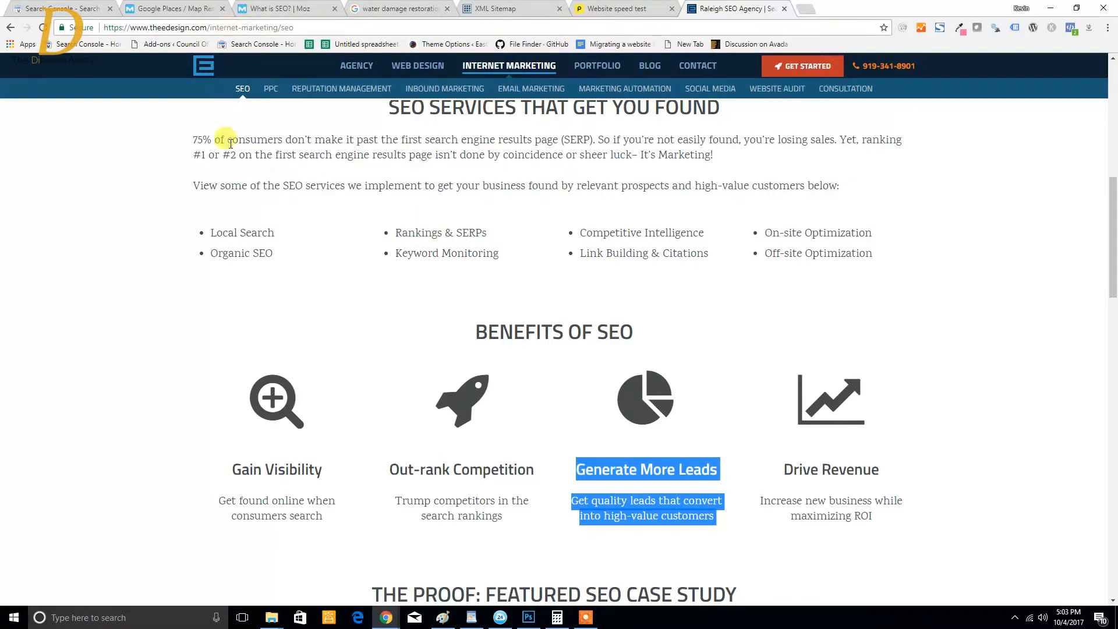
# - Return to the Search Analytics report and set its date range to the last 90 days
pyautogui.click(38, 6)
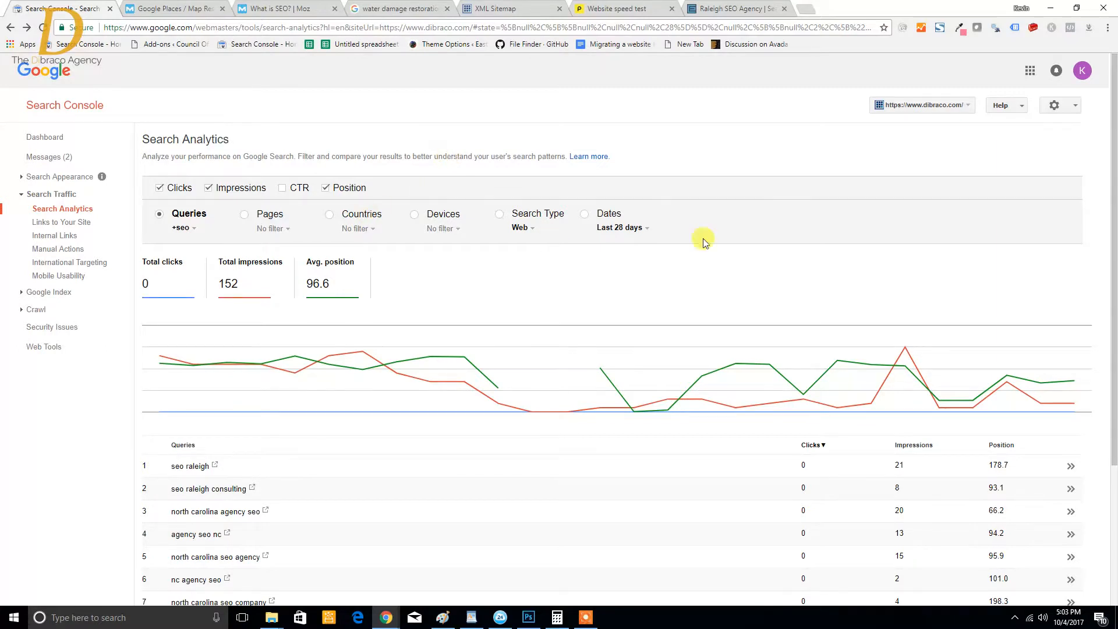
pyautogui.click(632, 226)
pyautogui.moveTo(654, 245)
pyautogui.click(788, 280)
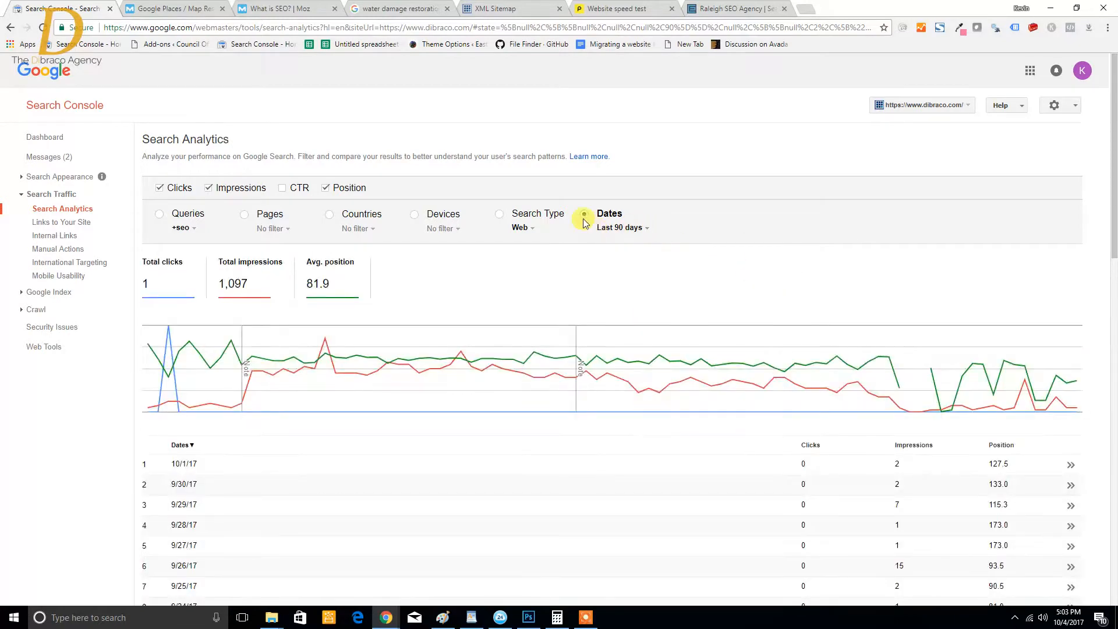
# - Group the Search Analytics report by queries and reset the "seo" filter to show the top queries
pyautogui.click(156, 213)
pyautogui.click(191, 228)
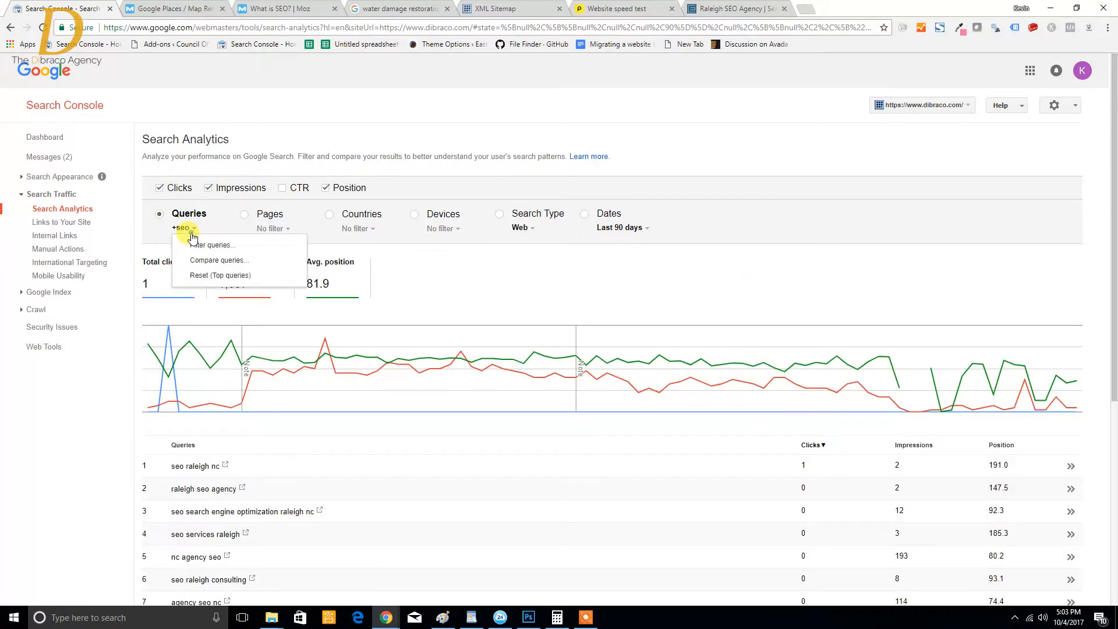
pyautogui.click(233, 276)
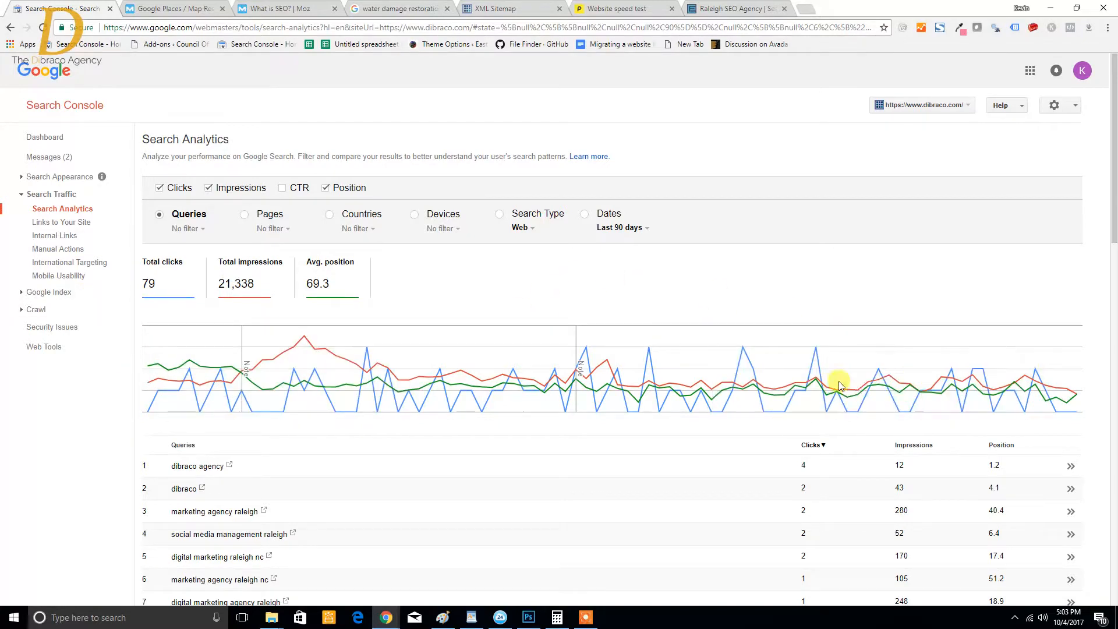
# - Open the first chart note's data anomalies page, highlight the July 28 – August 5, 2016 entry, and compare it with the report
pyautogui.click(245, 371)
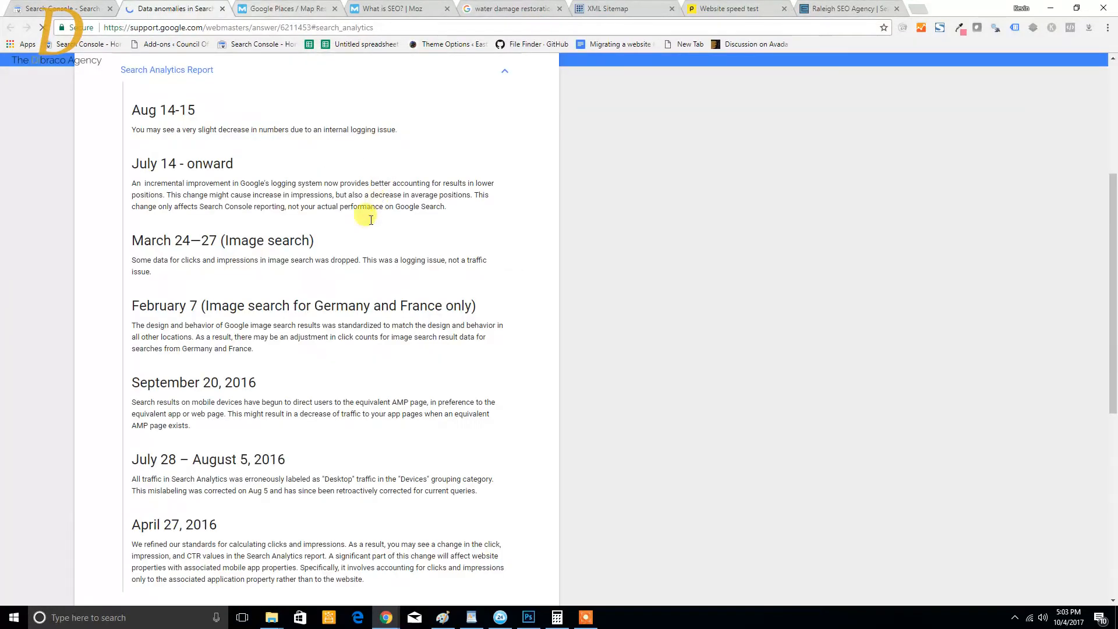
pyautogui.moveTo(127, 479); pyautogui.dragTo(494, 492)
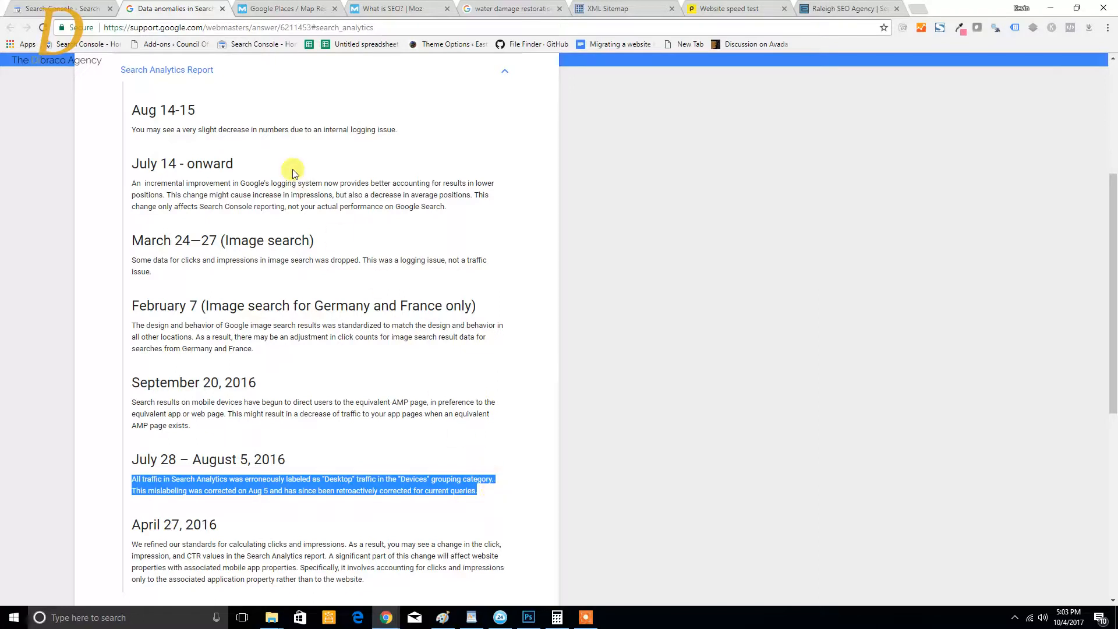
pyautogui.click(47, 5)
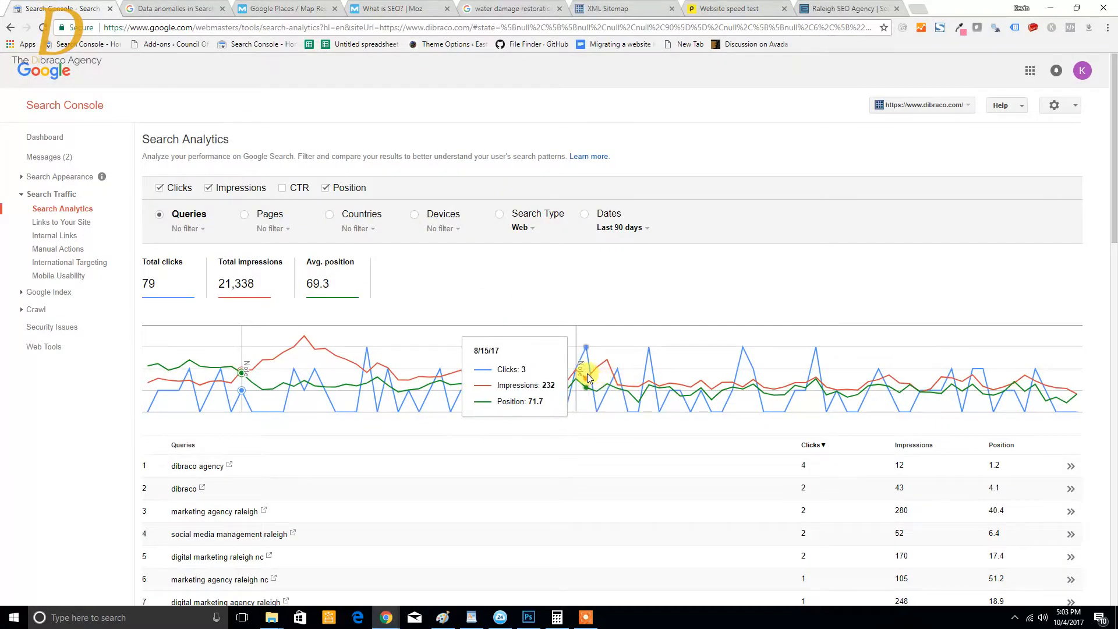
pyautogui.click(154, 4)
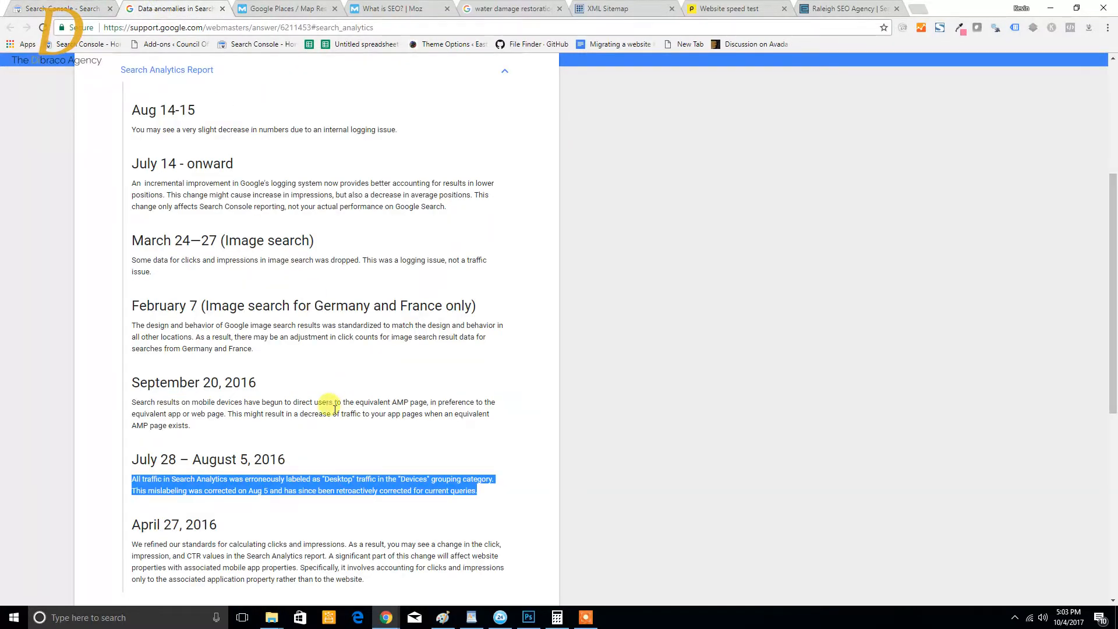
pyautogui.click(56, 6)
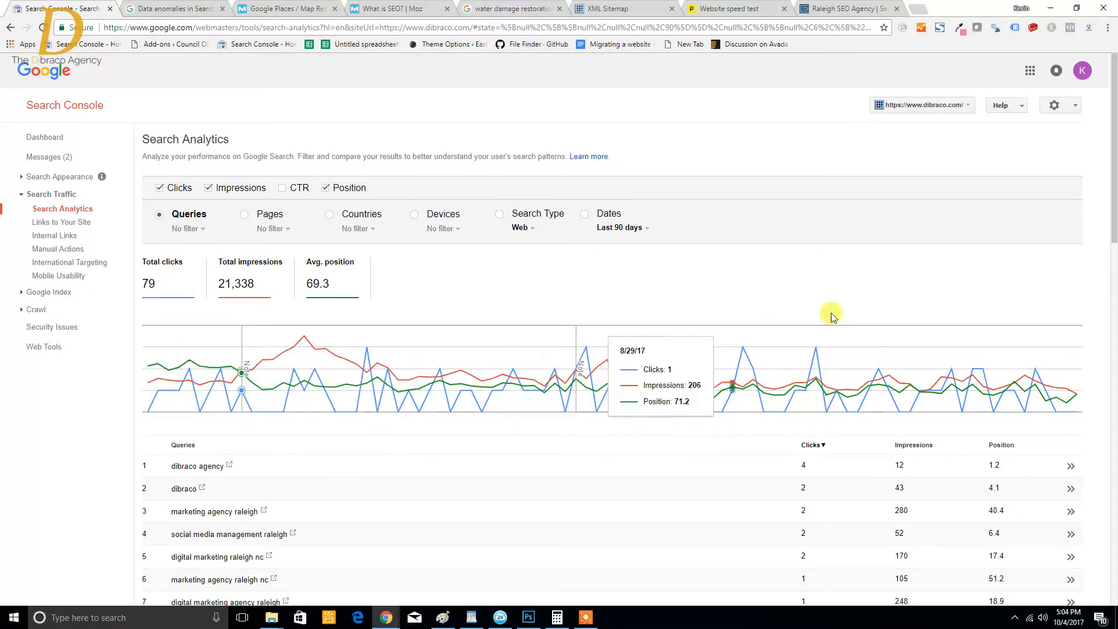
# - Group the Search Analytics report by devices and filter it to Desktop
pyautogui.click(522, 227)
pyautogui.click(414, 214)
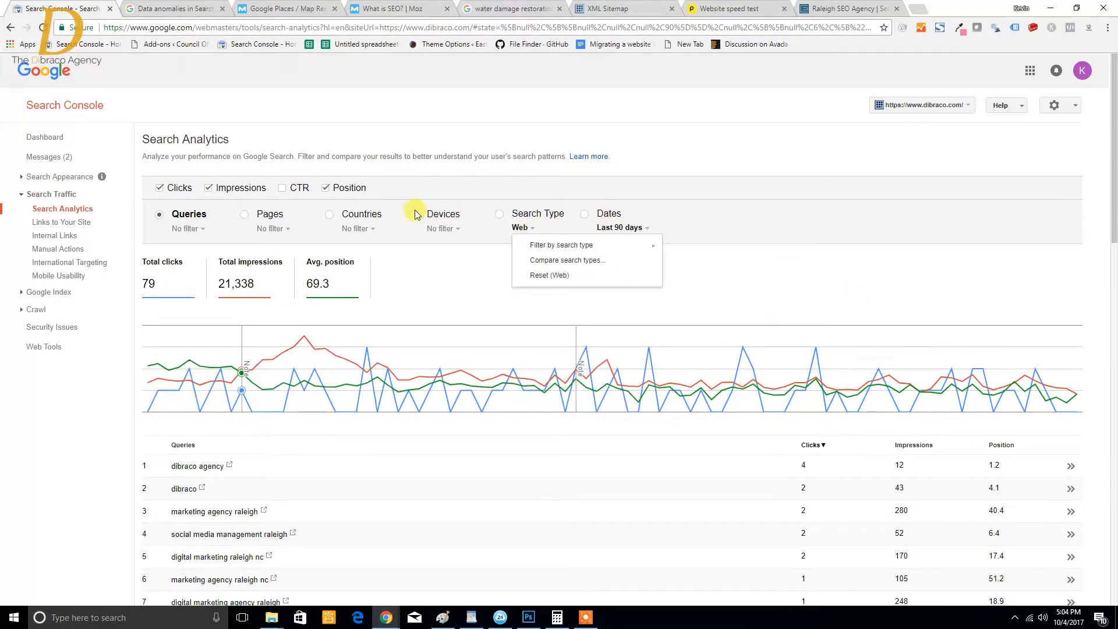
pyautogui.click(445, 229)
pyautogui.moveTo(512, 245)
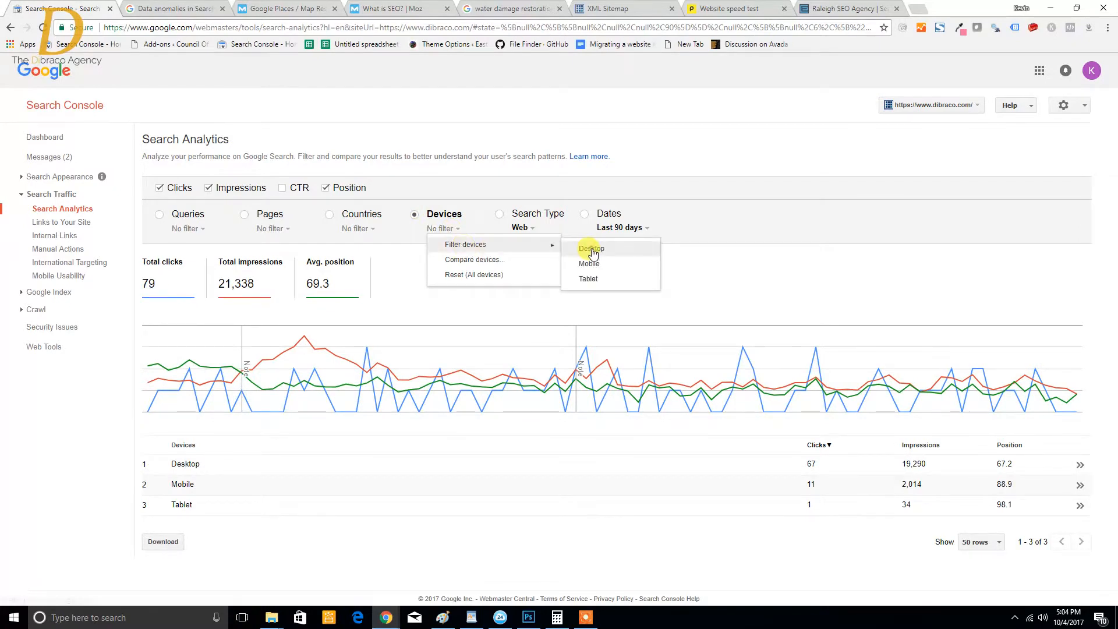
pyautogui.click(587, 249)
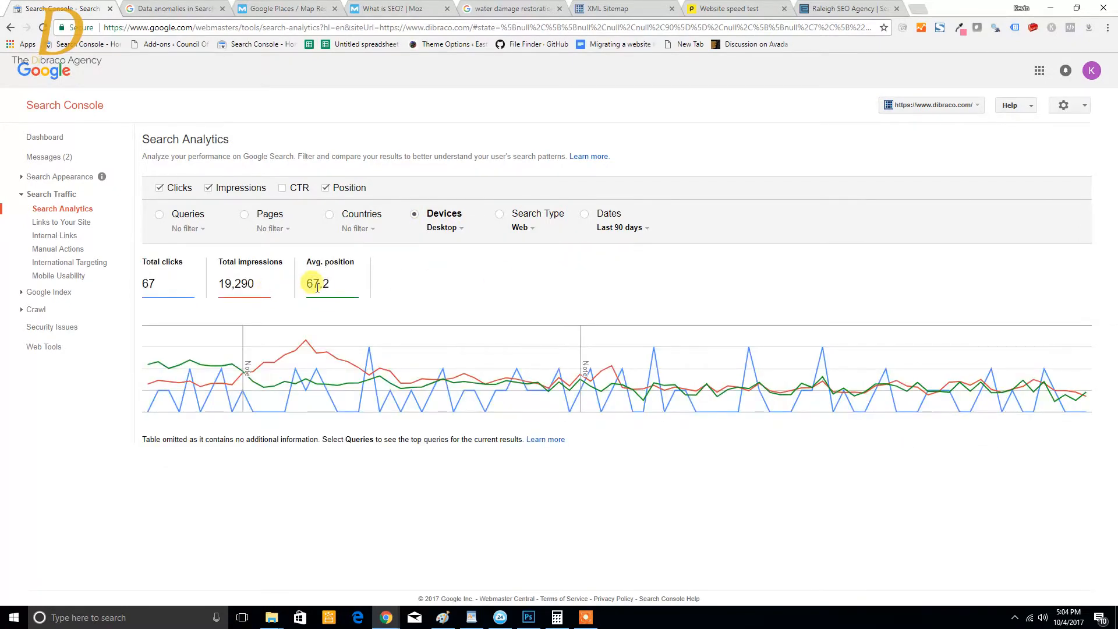
# - Compare mobile and desktop performance by switching the device filter between them, ending on Mobile
pyautogui.click(442, 231)
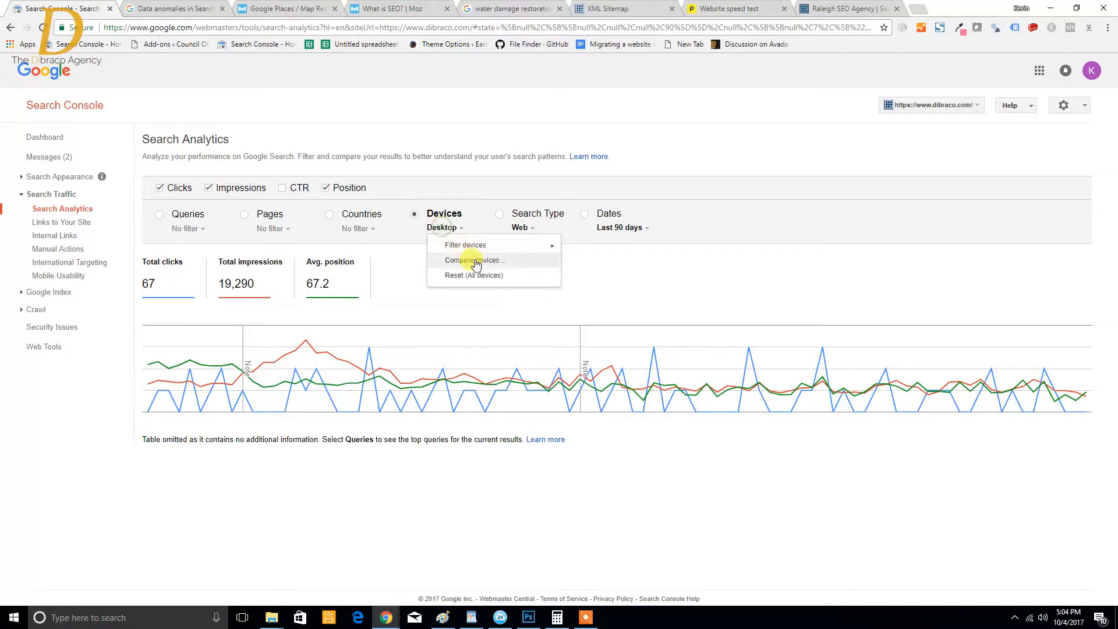
pyautogui.moveTo(469, 242)
pyautogui.click(600, 261)
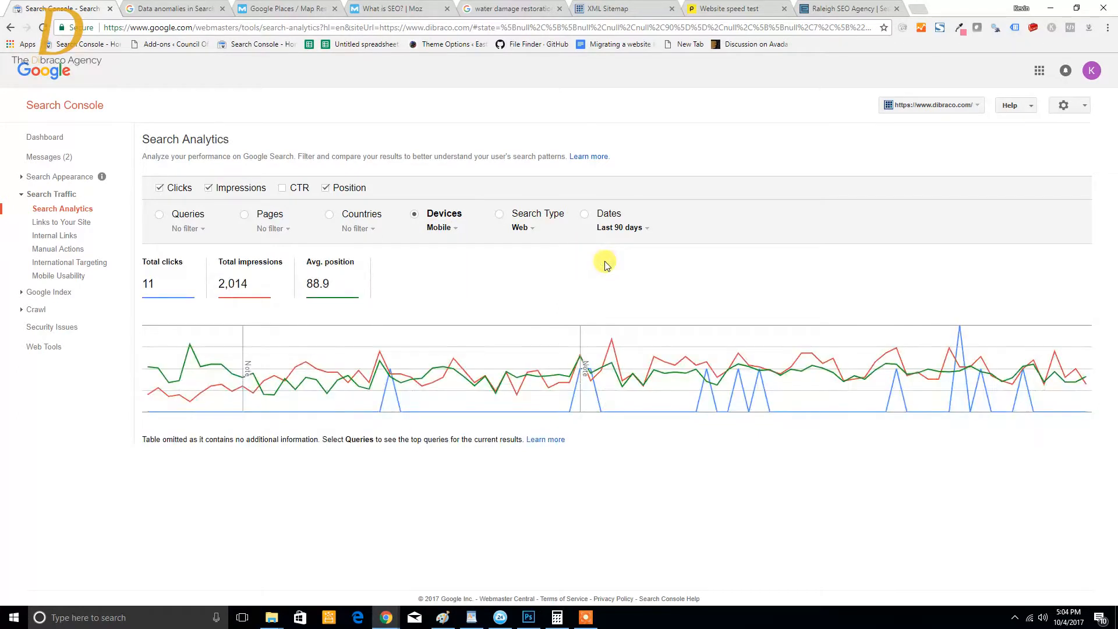
pyautogui.click(455, 228)
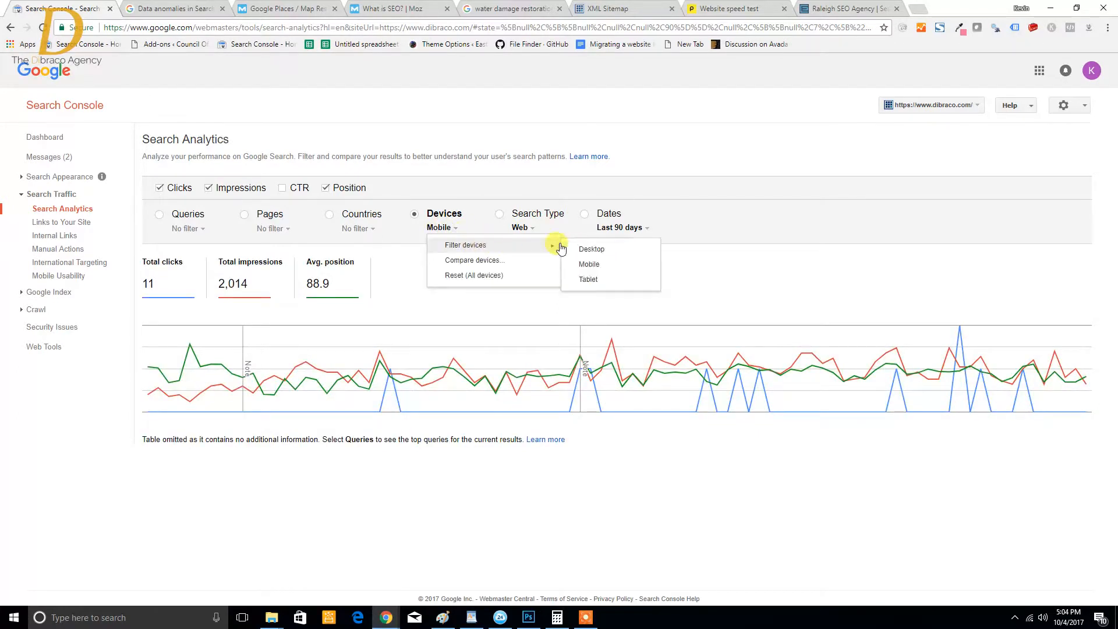
pyautogui.click(583, 245)
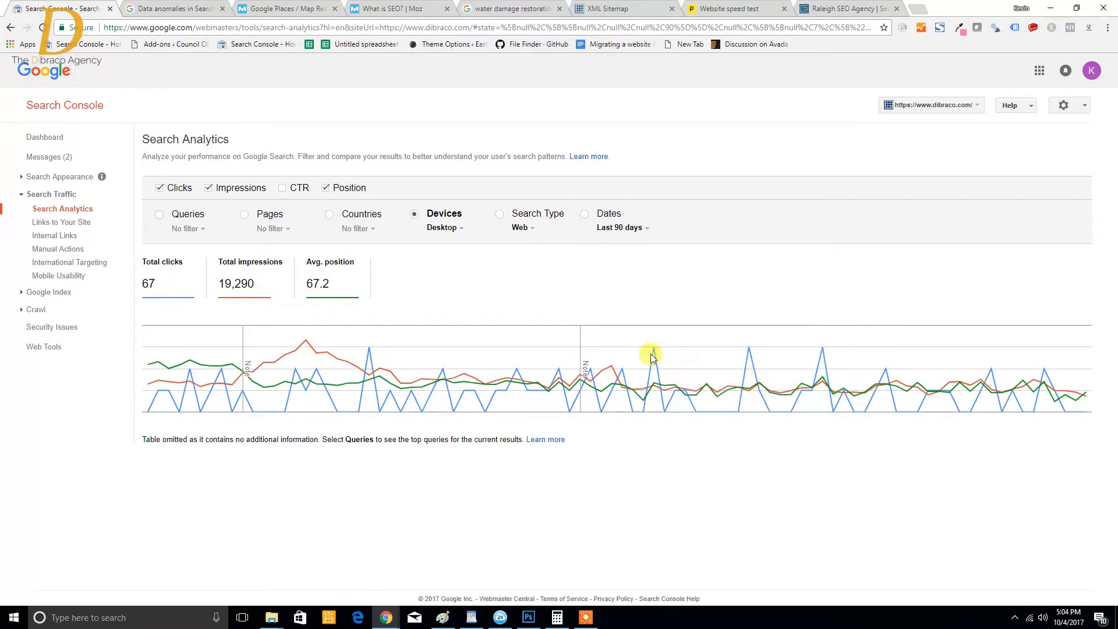
pyautogui.click(466, 228)
pyautogui.moveTo(527, 245)
pyautogui.click(602, 271)
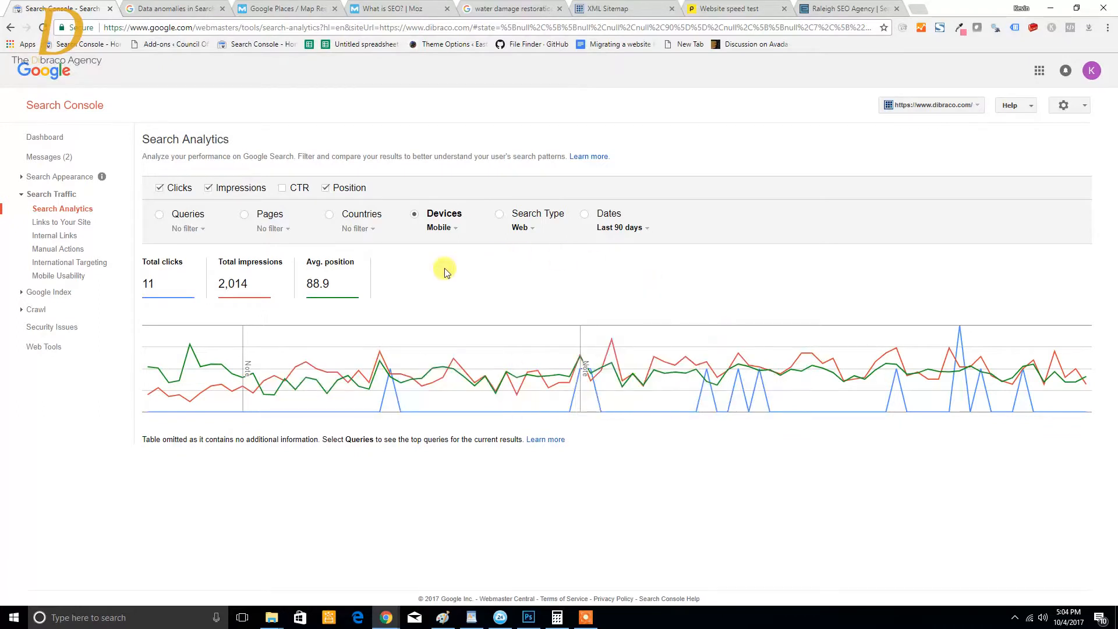
# - Group the report by queries and reset the device filter to all devices
pyautogui.click(159, 215)
pyautogui.click(441, 228)
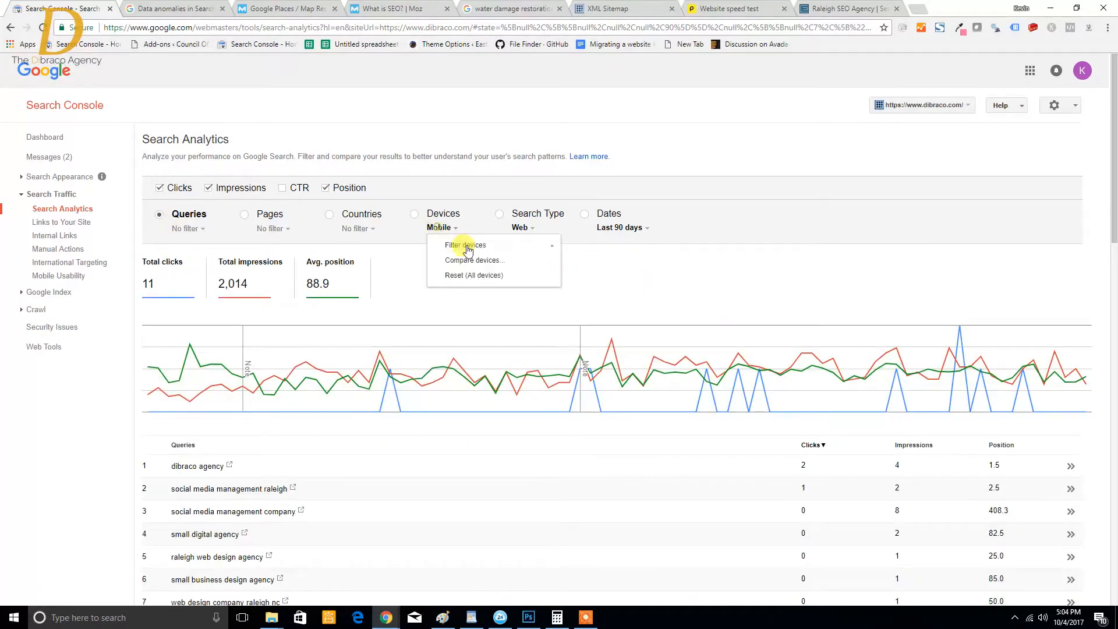
pyautogui.moveTo(466, 245)
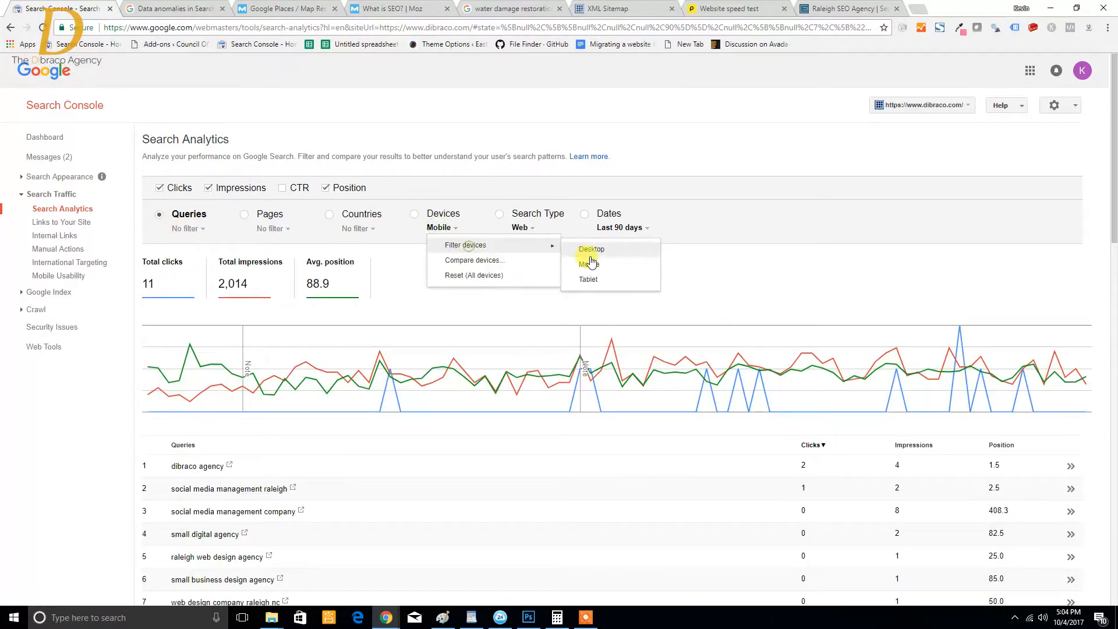
pyautogui.click(496, 274)
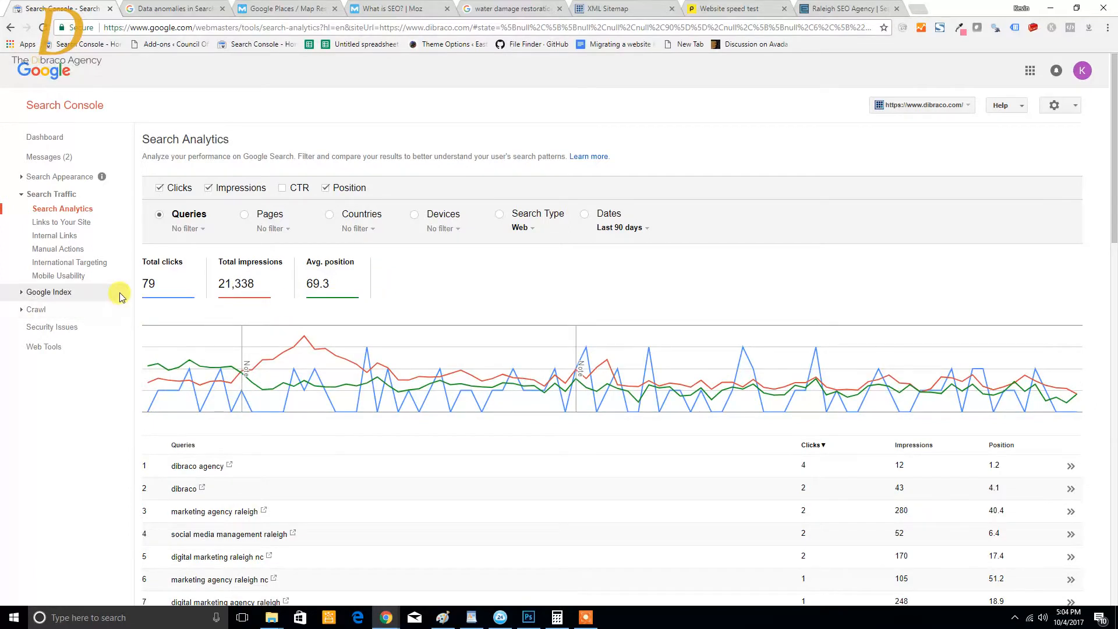
# - Look through the top queries and search Google for "website development in raleigh" in the data anomalies tab
pyautogui.scroll(-3, 873, 373)
pyautogui.scroll(-5, 874, 443)
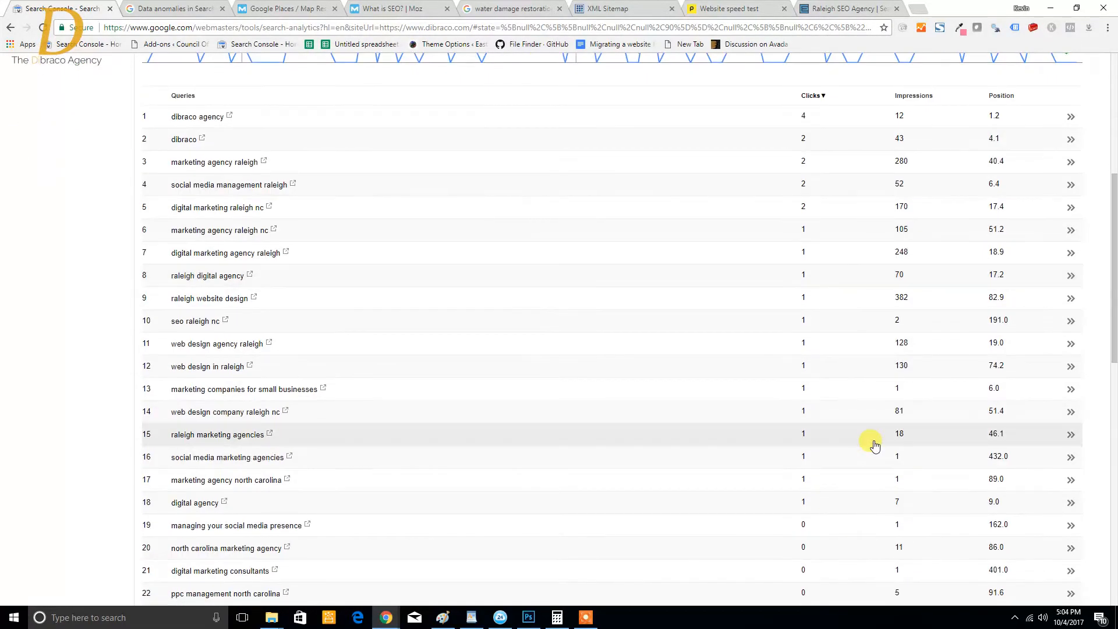
pyautogui.scroll(4, 873, 437)
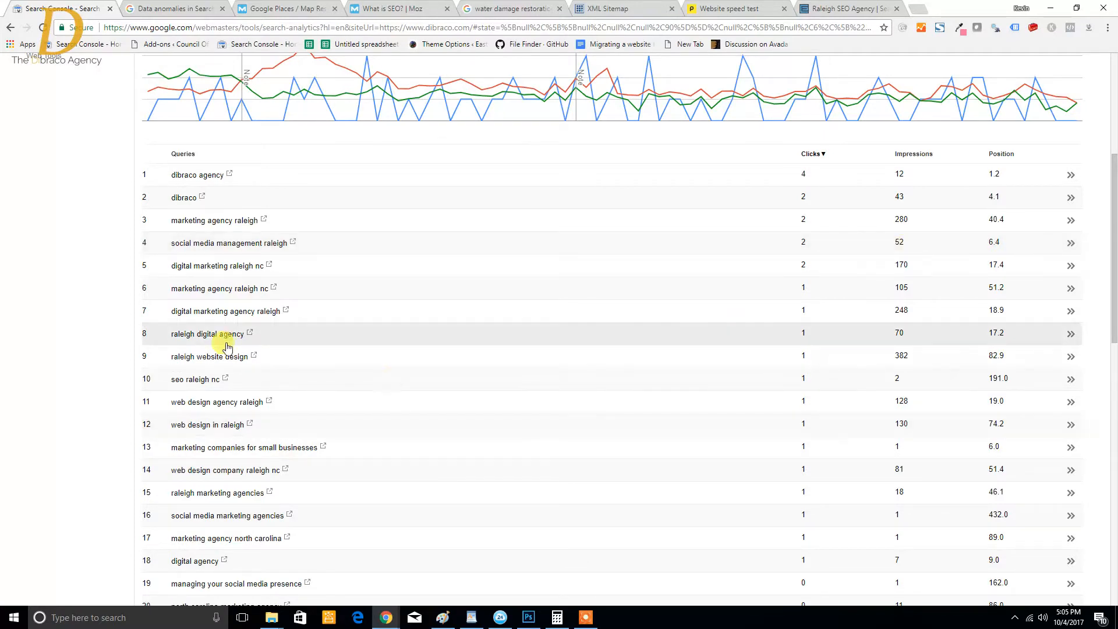
pyautogui.click(166, 6)
pyautogui.click(214, 28)
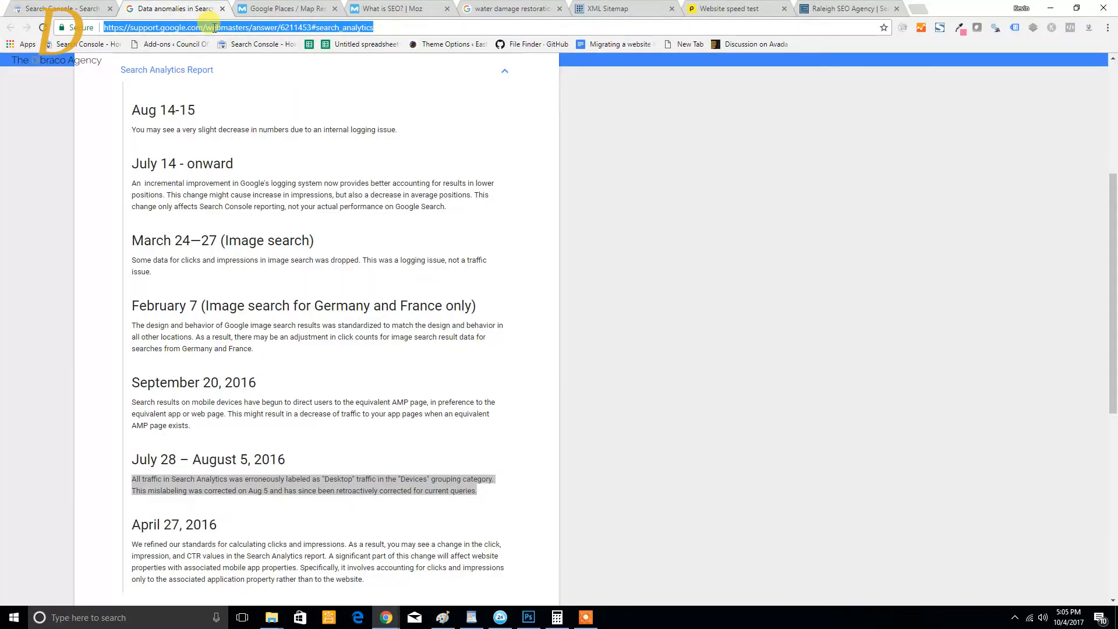
pyautogui.write('website development in raleigh')
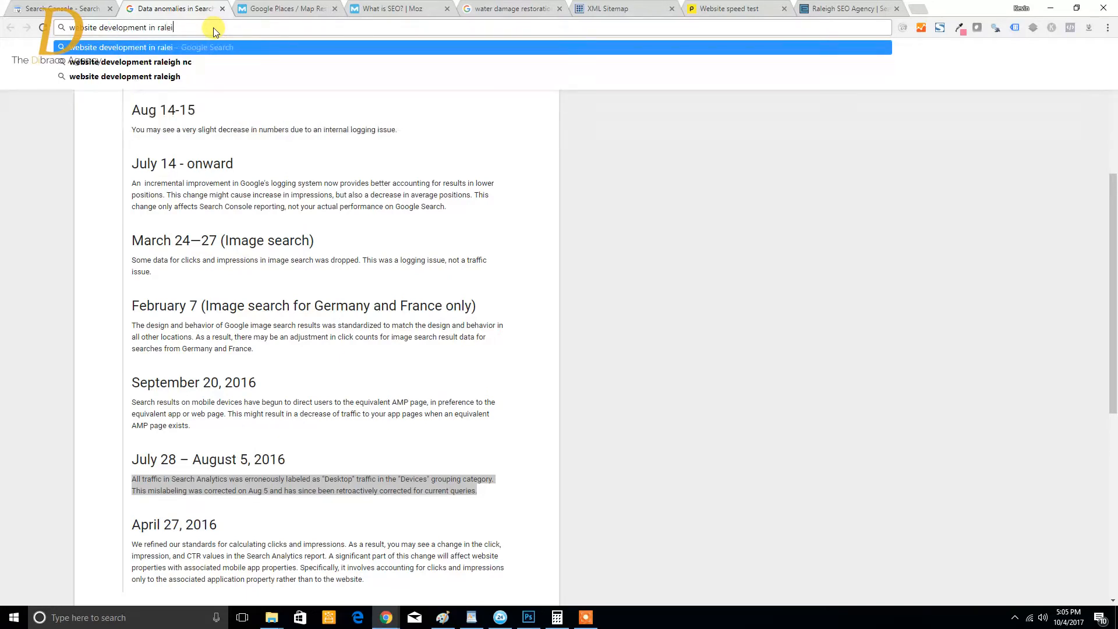
pyautogui.press('Return')
# - Filter the Search Analytics report to queries containing "development" and review their impressions and positions
pyautogui.click(63, 8)
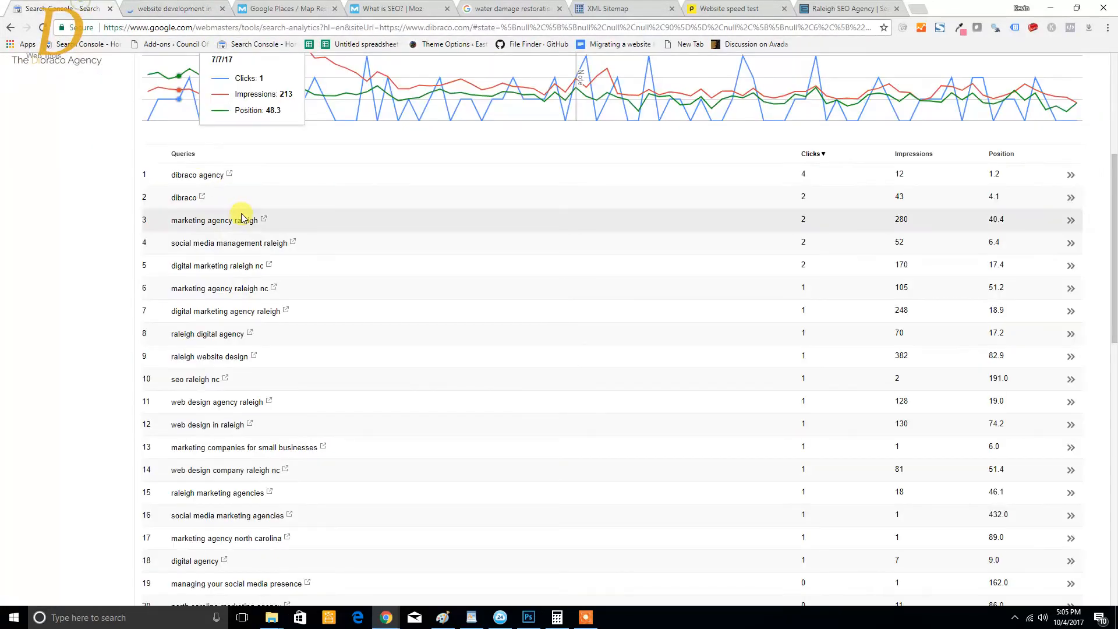
pyautogui.click(195, 228)
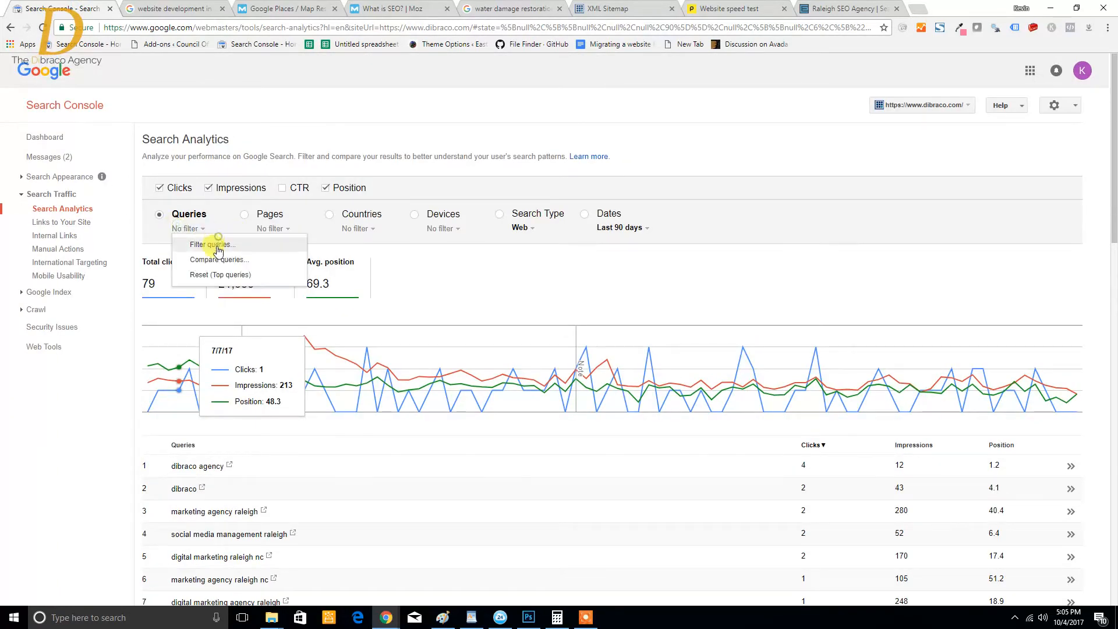
pyautogui.click(259, 263)
pyautogui.write('development')
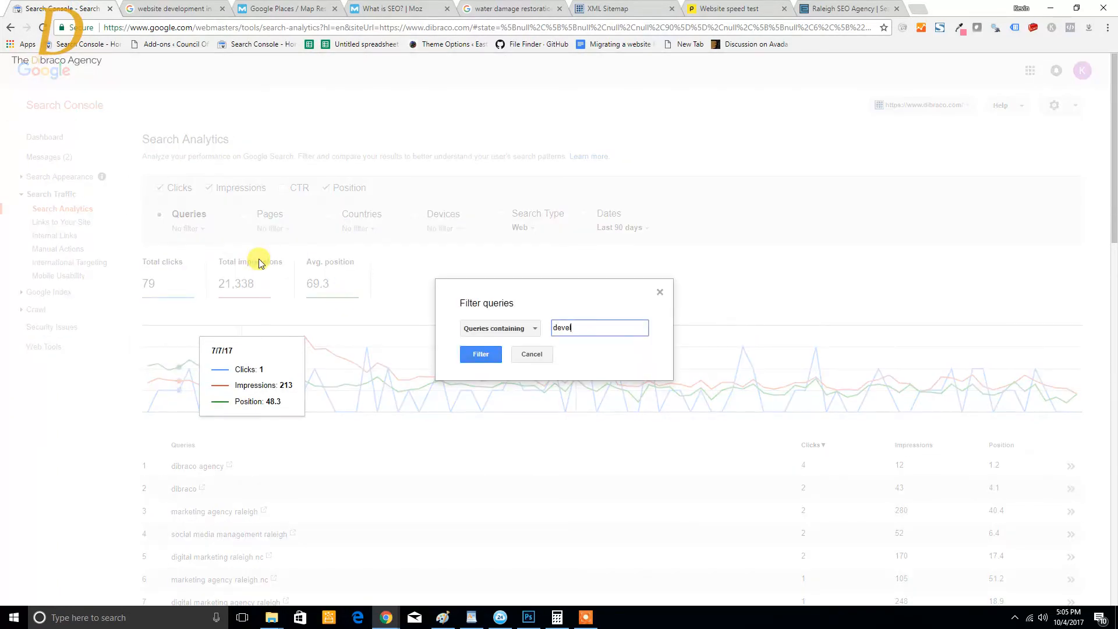
pyautogui.press('Return')
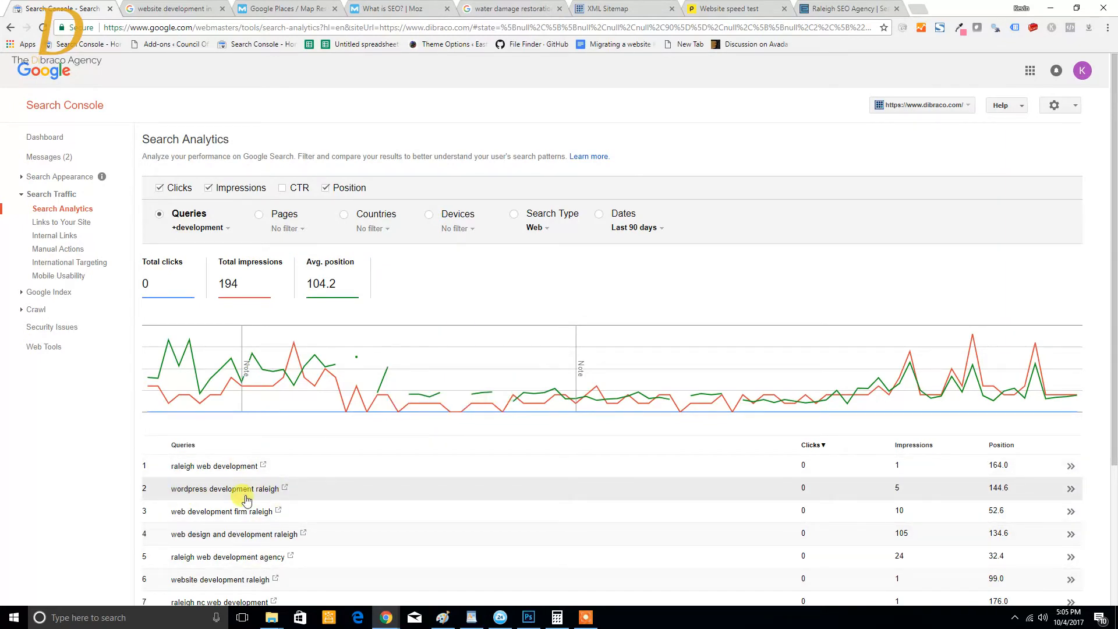
pyautogui.scroll(-3, 247, 499)
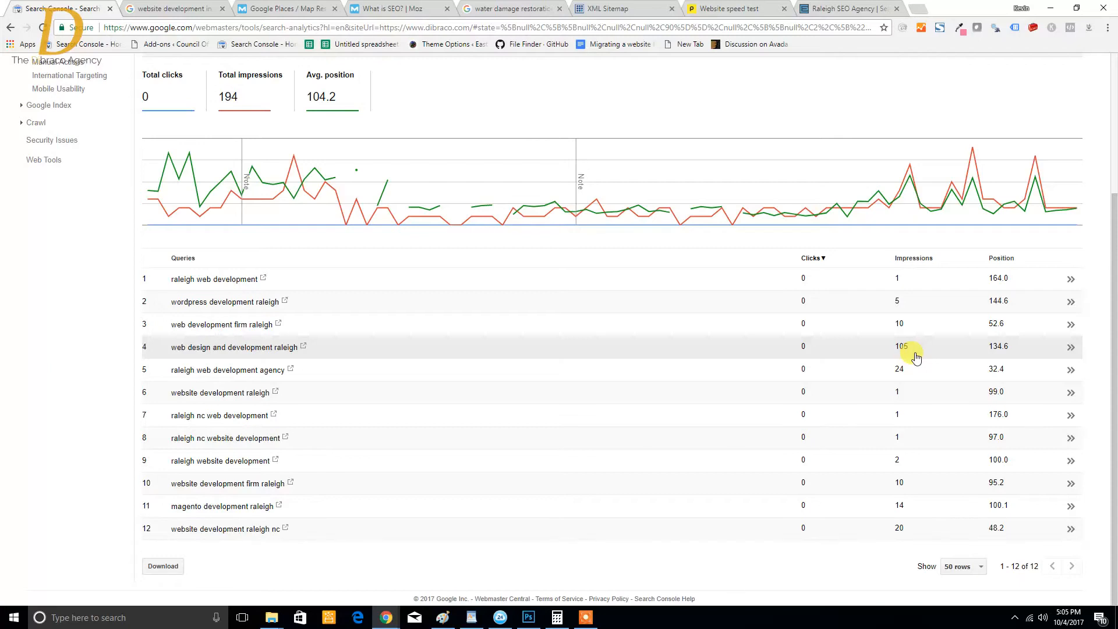
pyautogui.scroll(3, 204, 250)
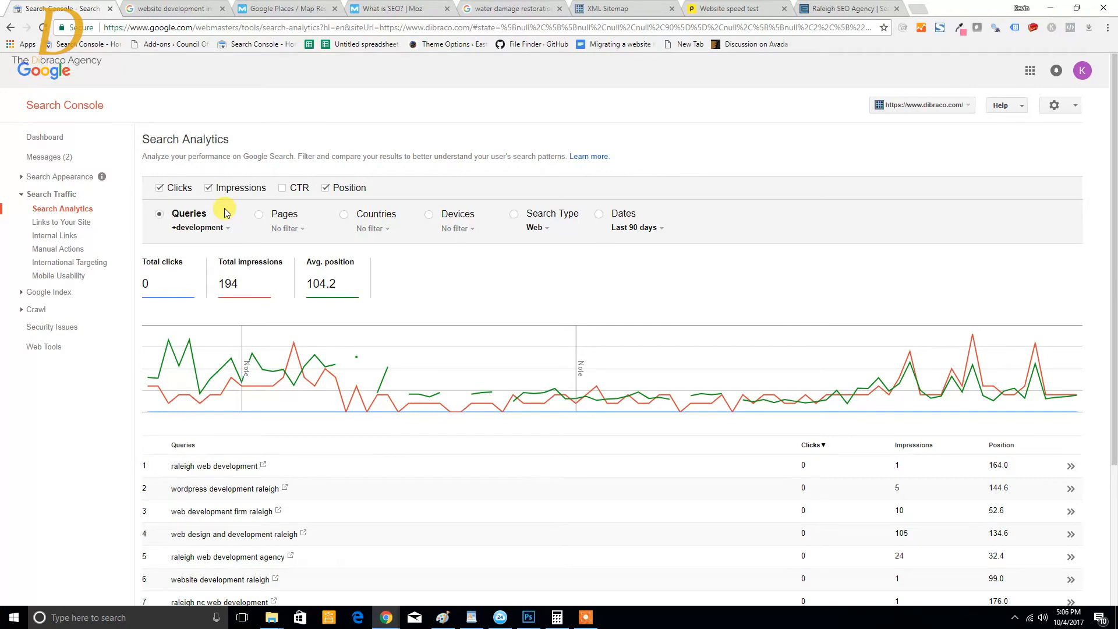
# - Change the query filter to queries containing "cary"
pyautogui.click(224, 227)
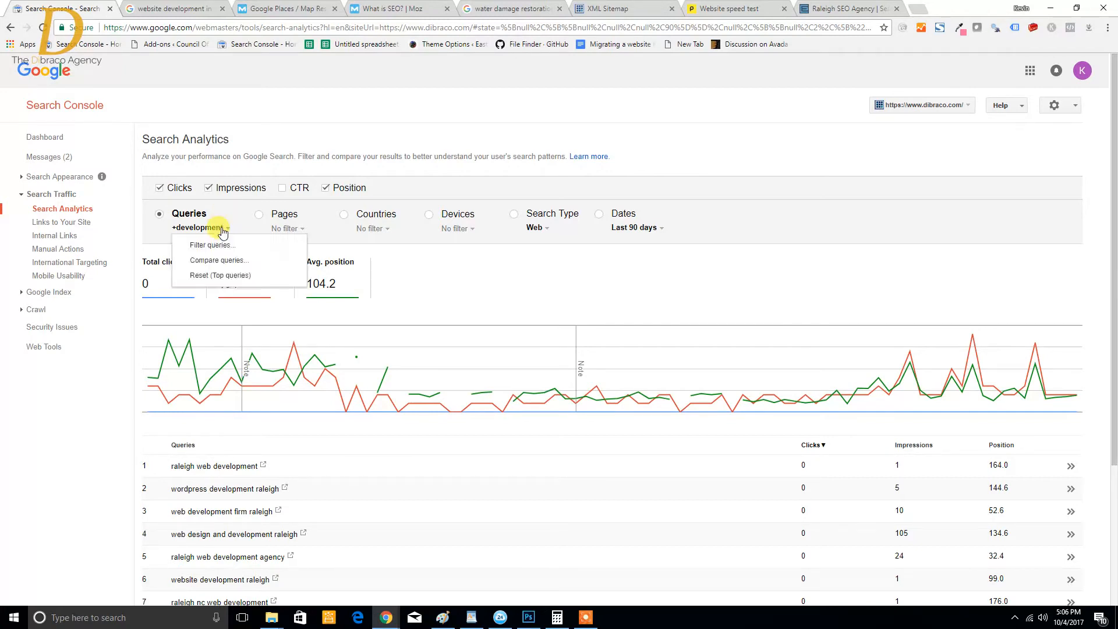
pyautogui.click(230, 241)
pyautogui.doubleClick(572, 322)
pyautogui.write('cary')
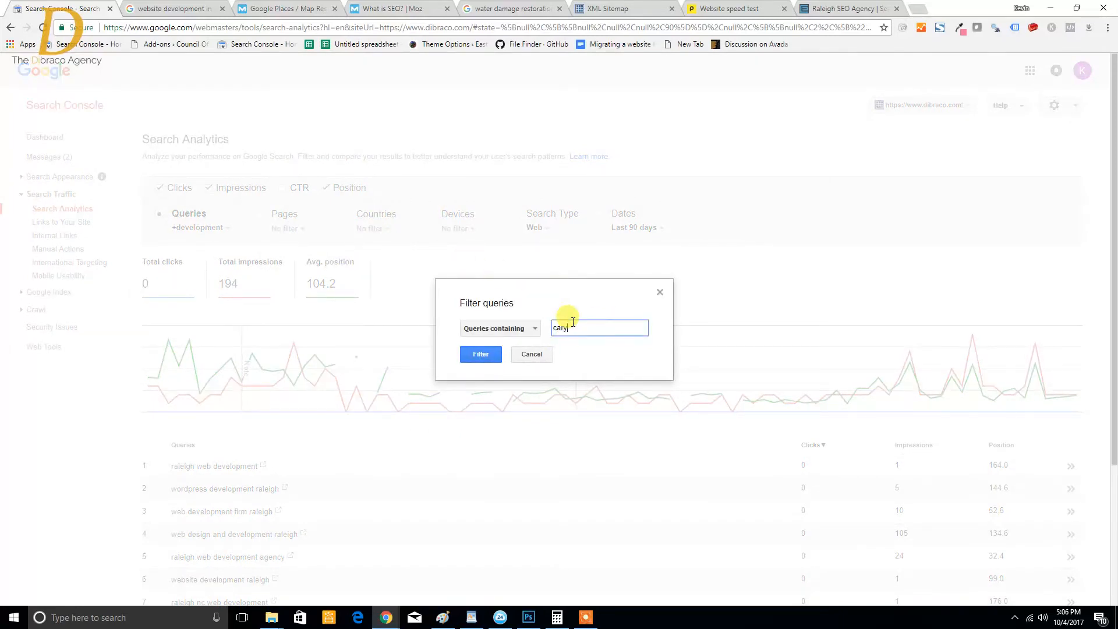
pyautogui.press('Return')
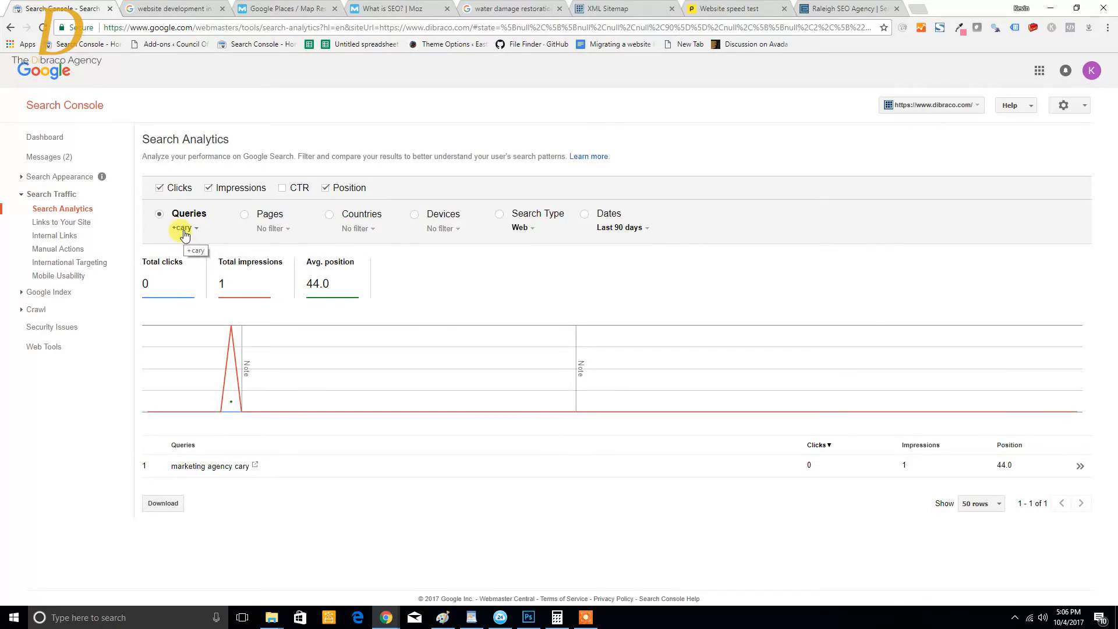
# - Search Google for "web design cary" in the TheeDesign tab and look through the organic results
pyautogui.click(838, 8)
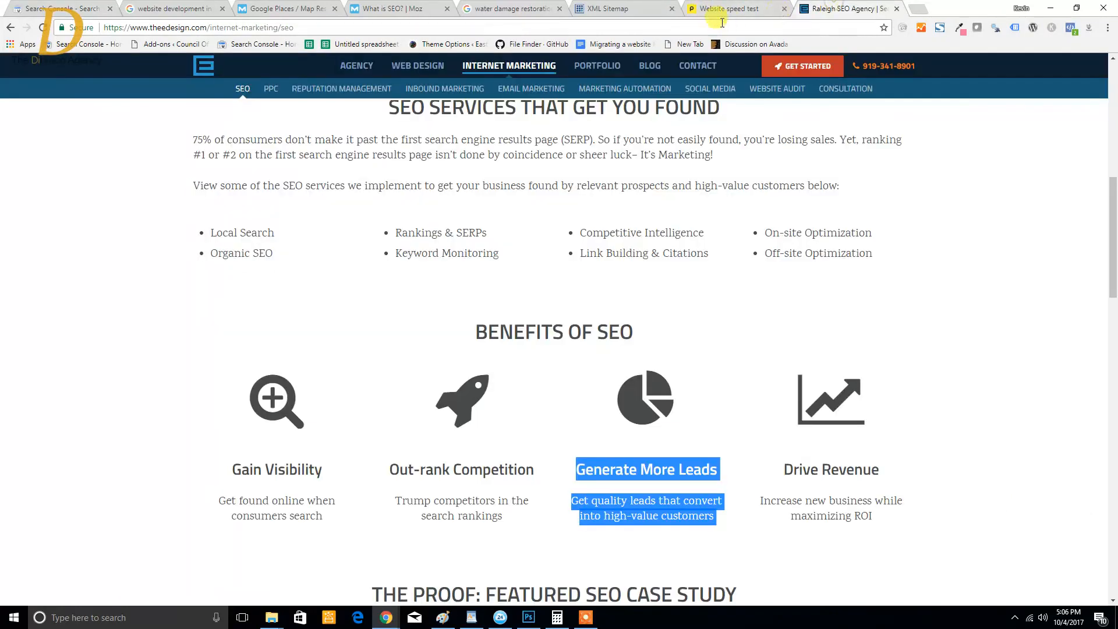
pyautogui.write('web design cary')
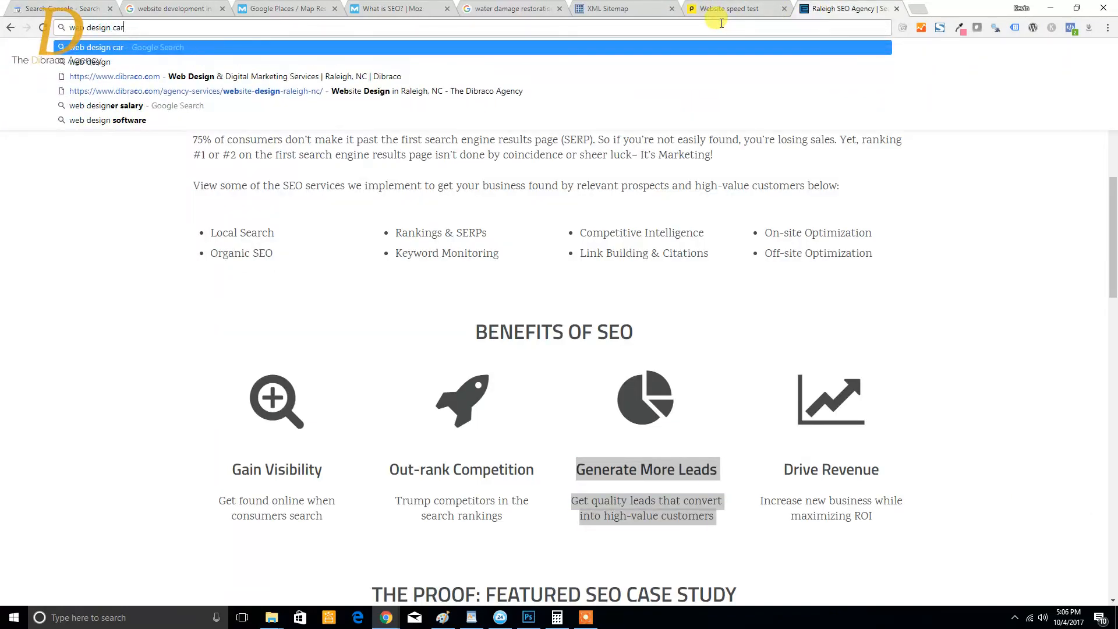
pyautogui.press('Return')
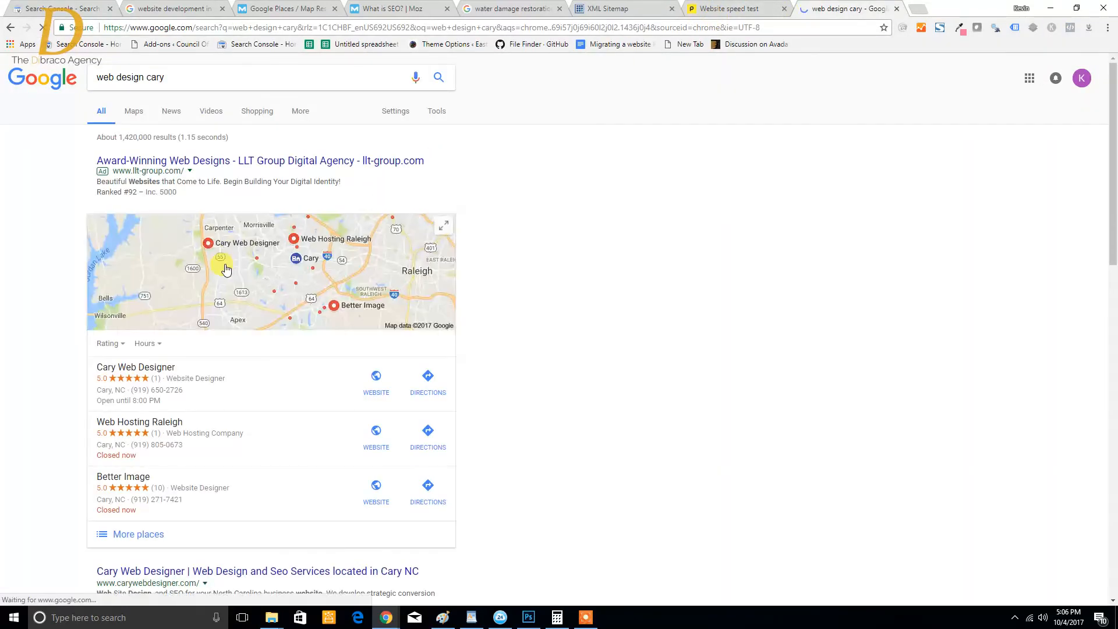
pyautogui.scroll(-6, 225, 274)
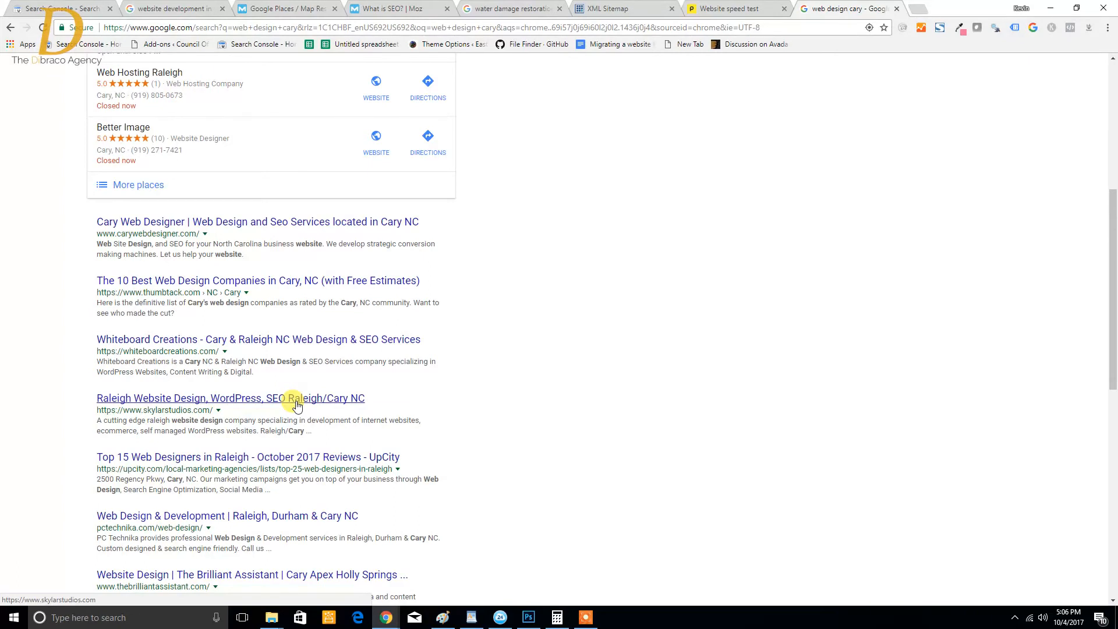
# - Open the Search Console dashboard and review the Google results for "website development in raleigh", including the map listings
pyautogui.click(71, 6)
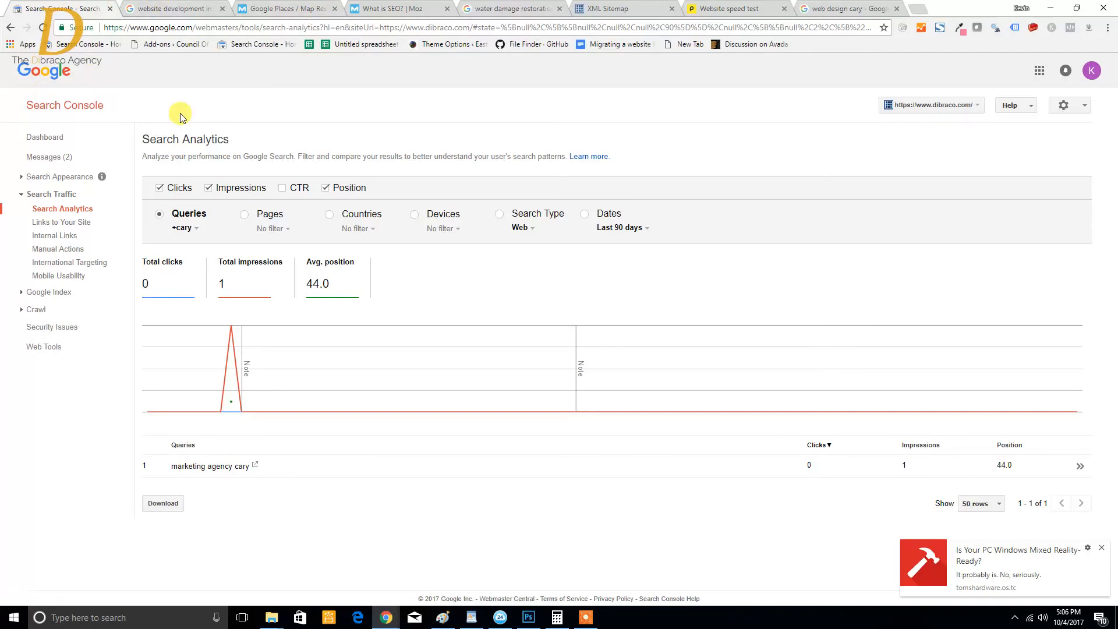
pyautogui.click(111, 137)
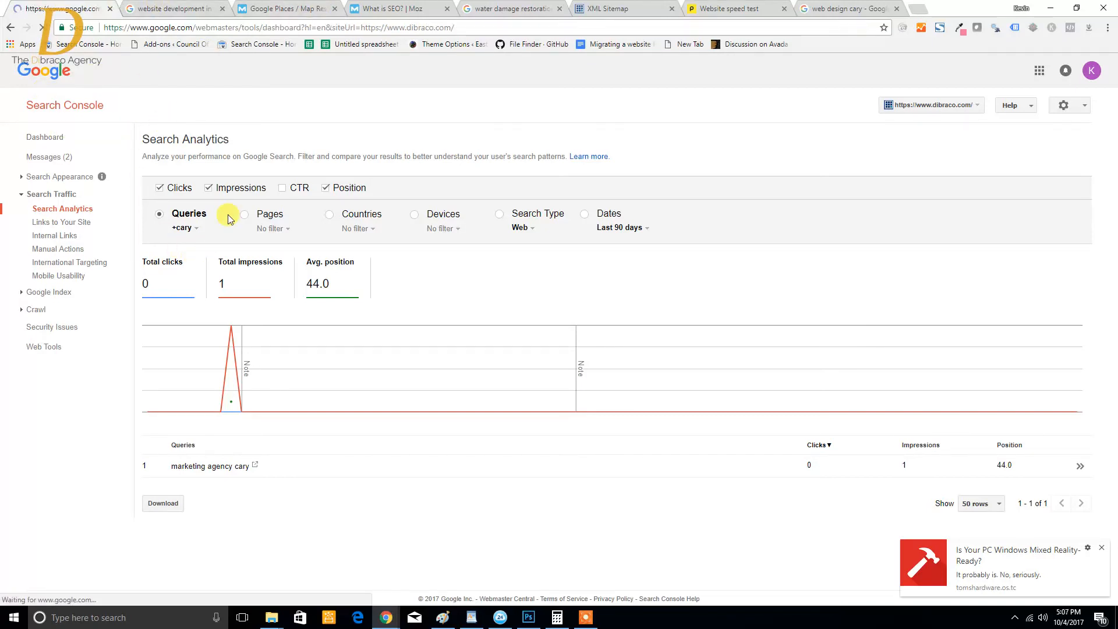
pyautogui.click(178, 5)
pyautogui.scroll(-1, 290, 573)
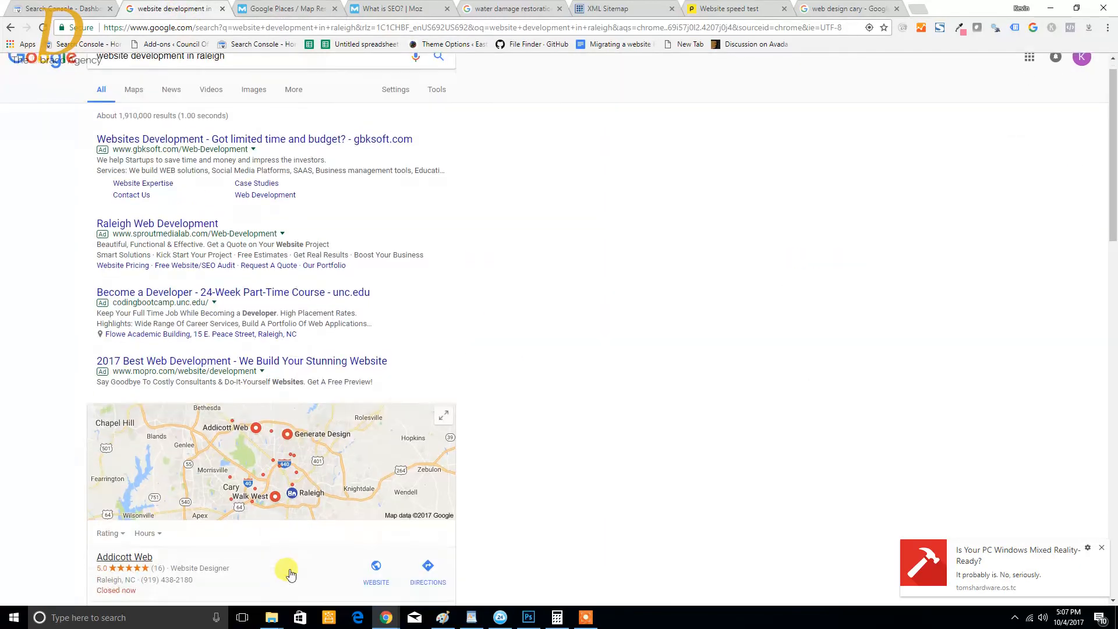
pyautogui.scroll(-3, 290, 573)
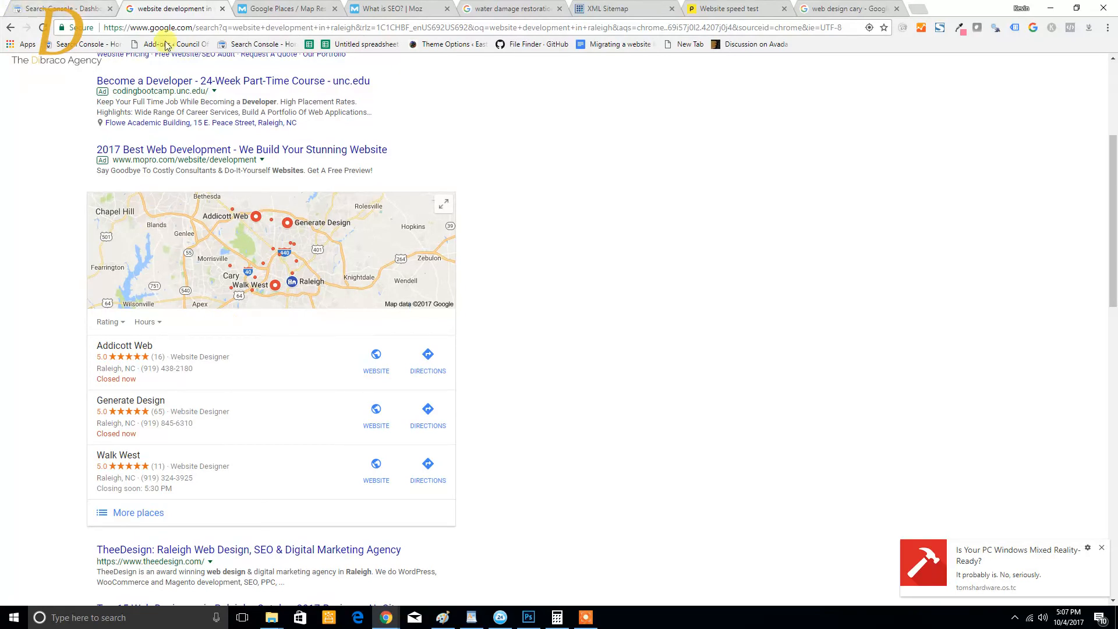
pyautogui.click(586, 618)
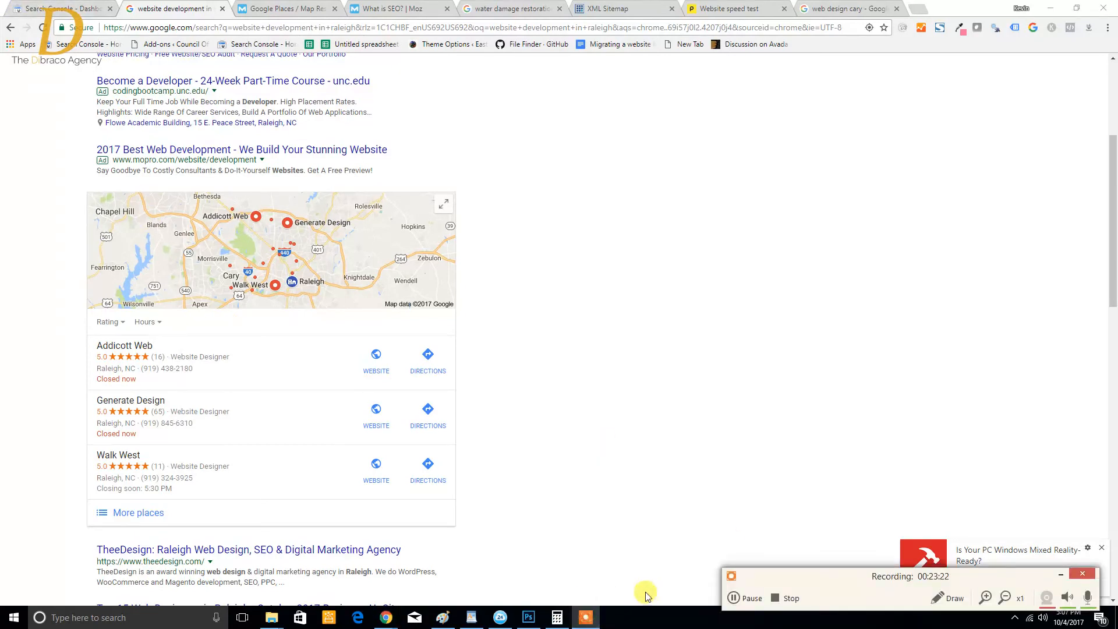